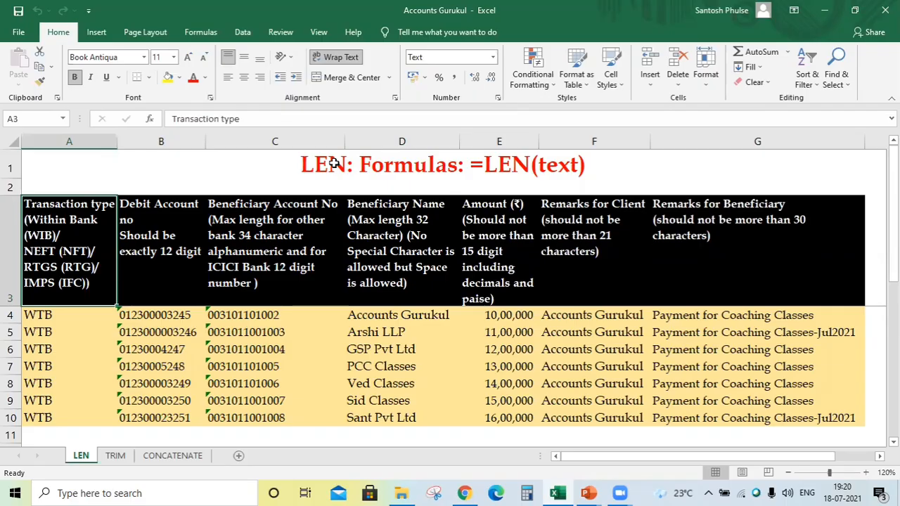
Review the row 3 headers from Debit Account no through Remarks for Beneficiary for each field's length limit.
key("Right")
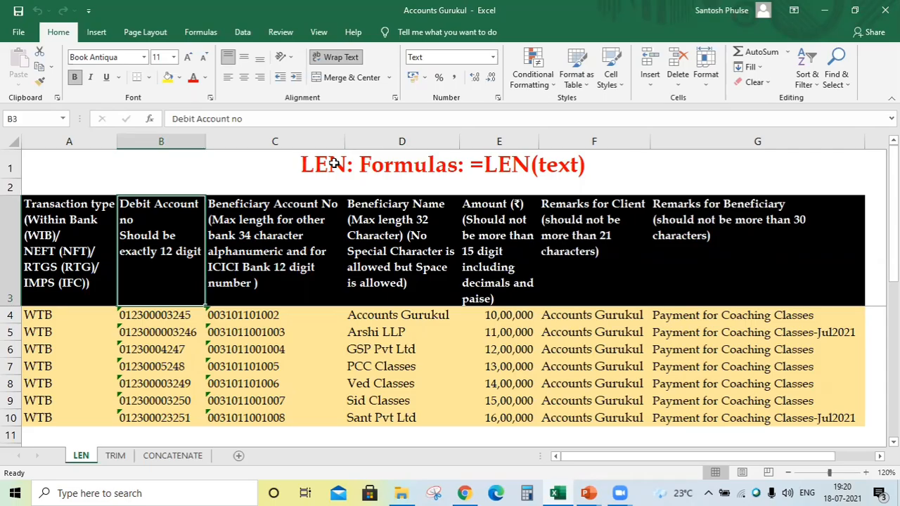
key("Down")
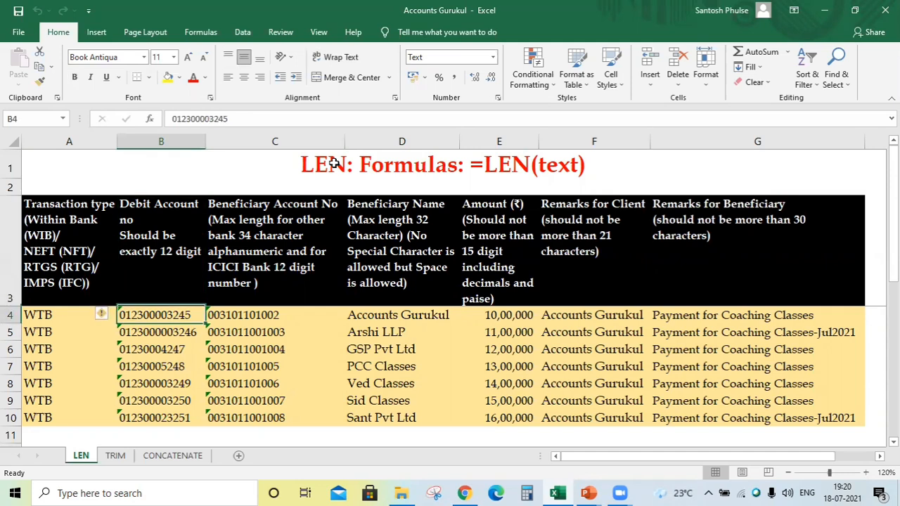
key("Up")
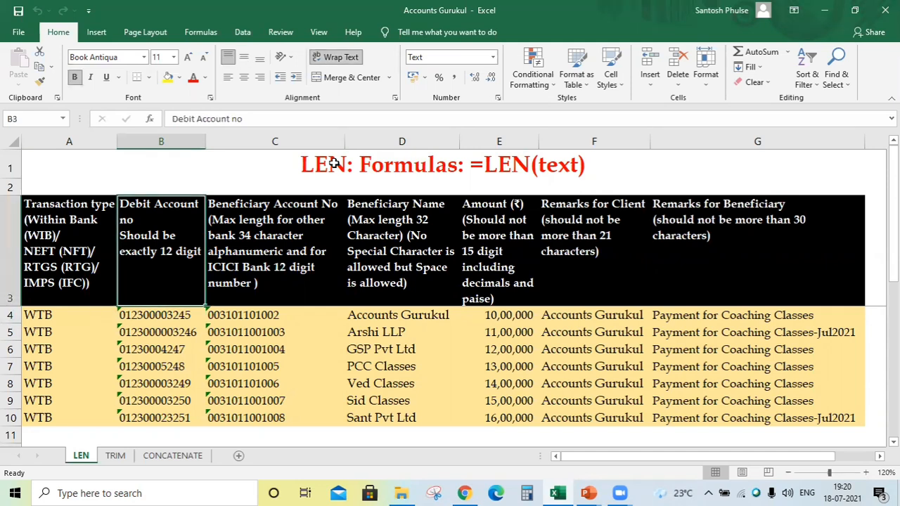
key("Down")
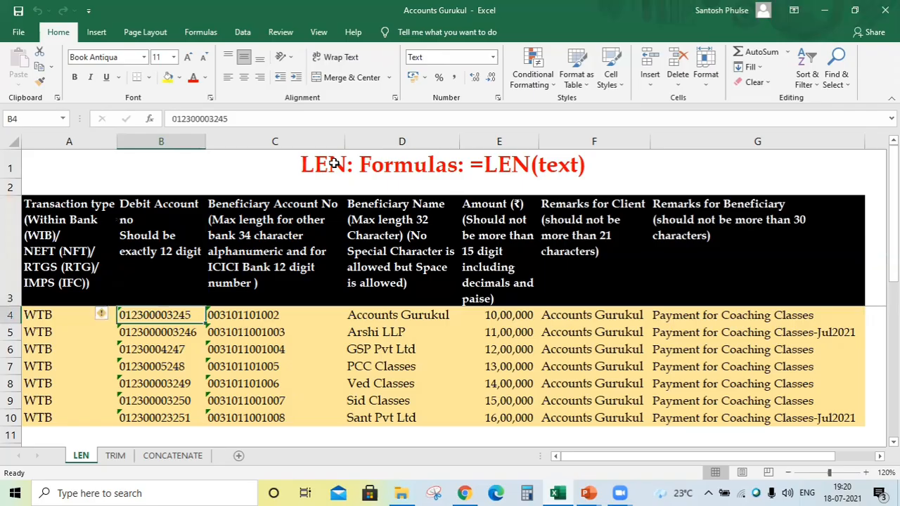
key("Up")
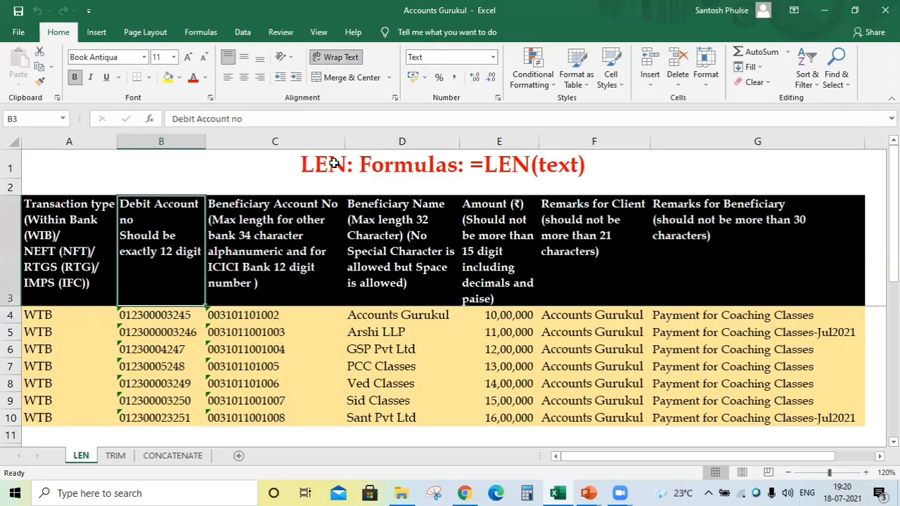
key("Right")
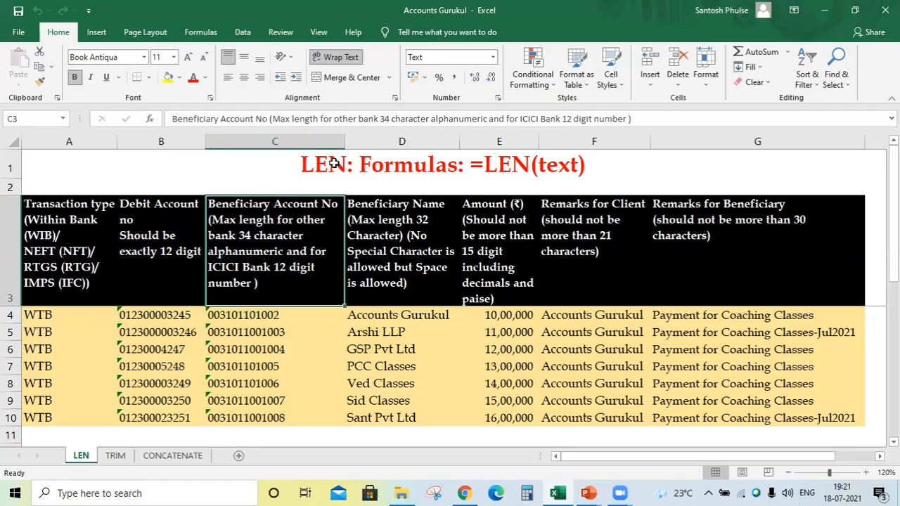
key("Down")
key("Up")
key("Left")
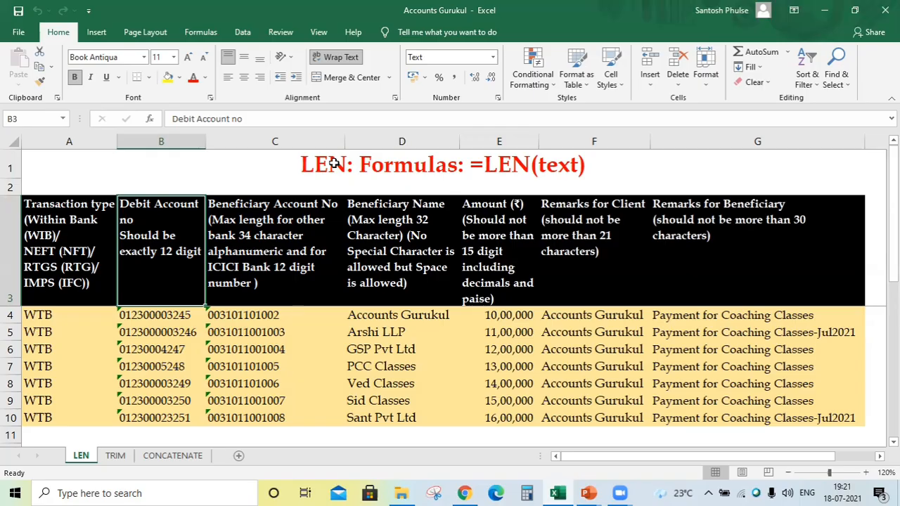
key("Right")
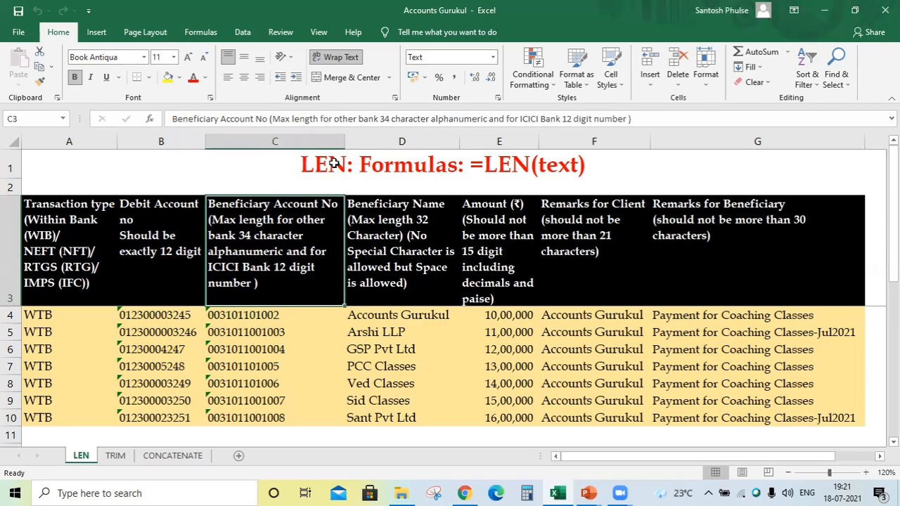
key("Left")
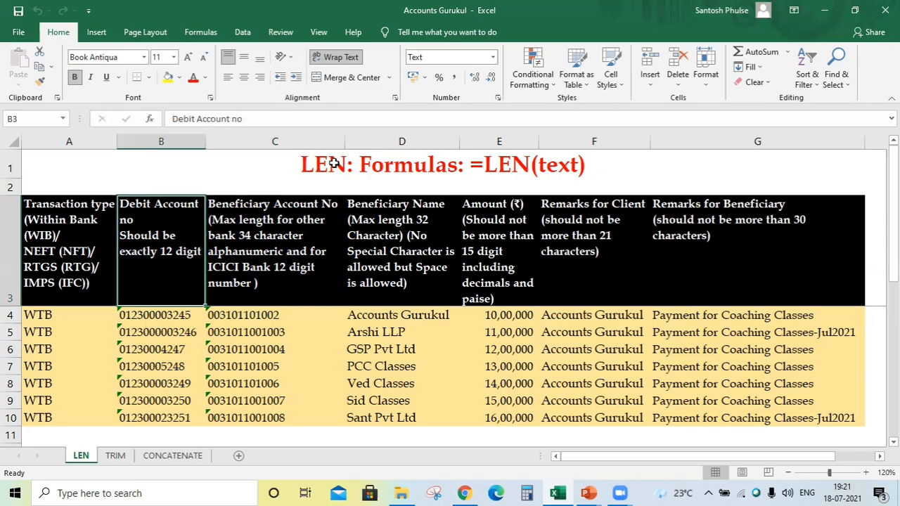
key("Down")
key("Up")
key("Right")
key("Right")
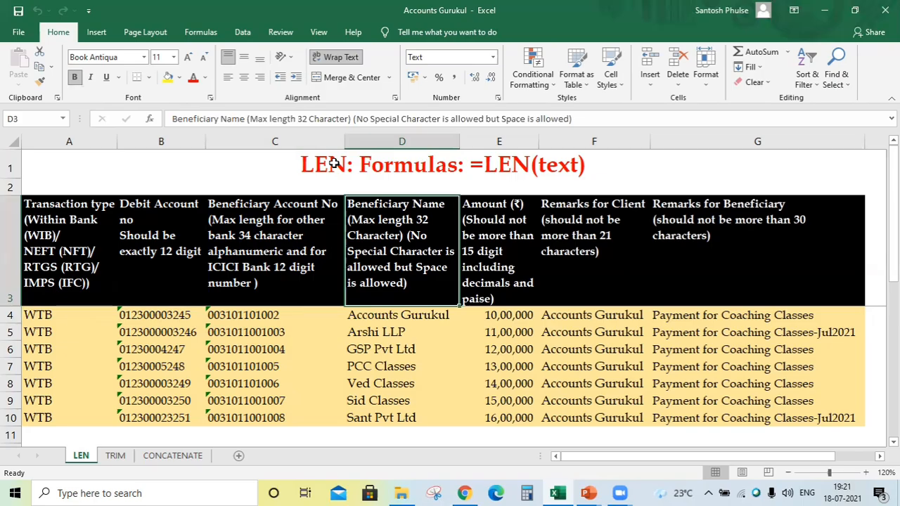
key("Right")
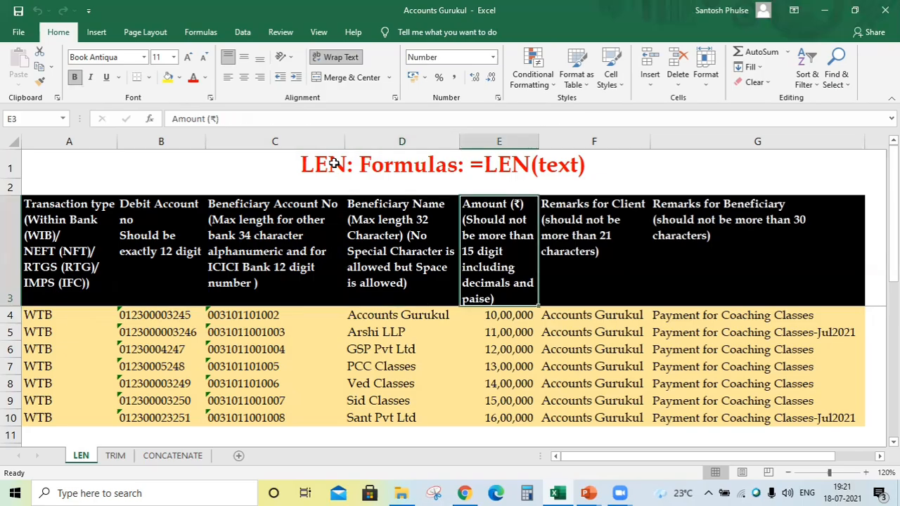
key("Right")
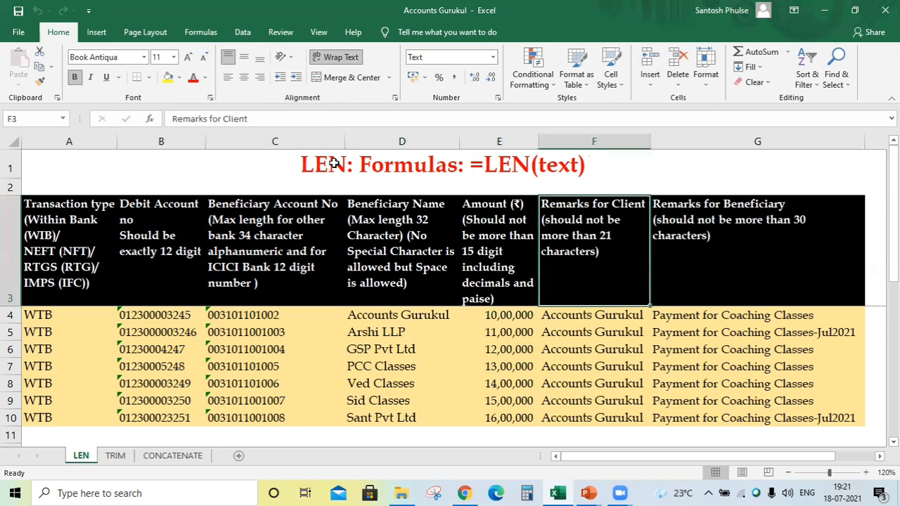
key("Right")
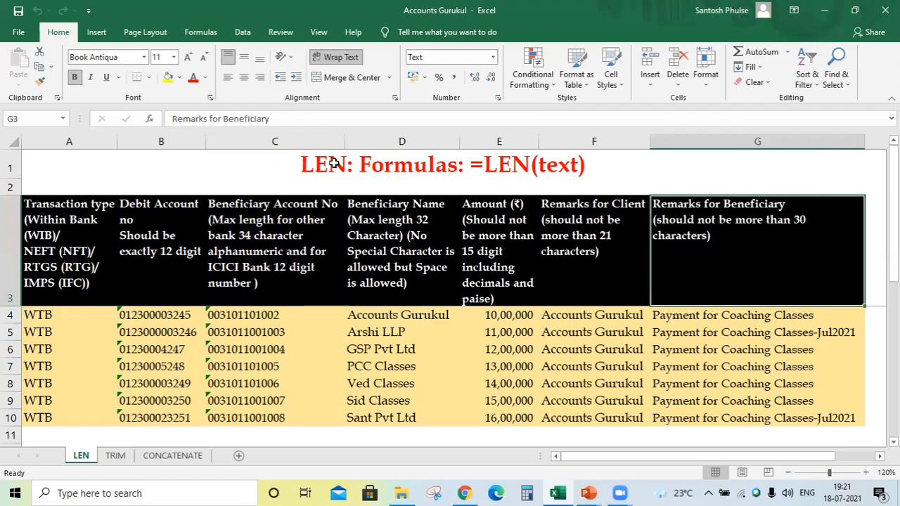
Examine the entries in the first data rows, from the beneficiary remarks back to the account numbers.
key("Down")
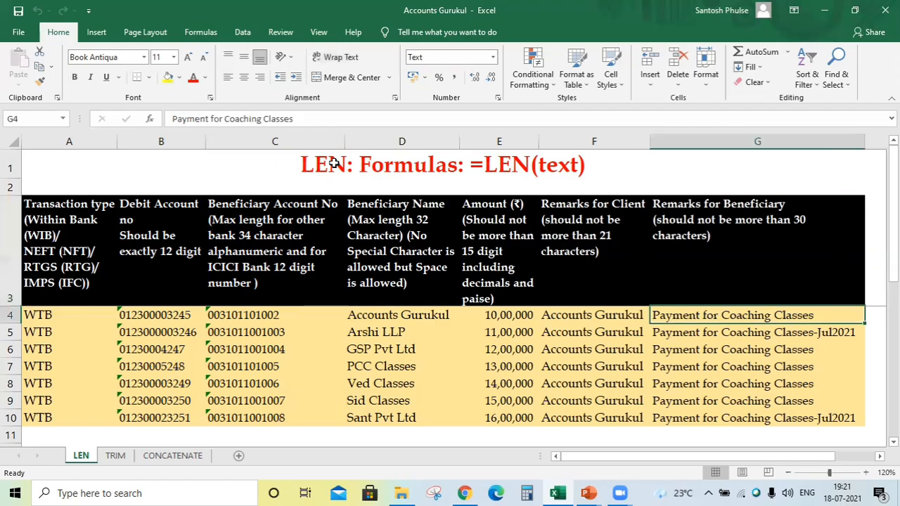
key("Left")
key("Left")
key("Left")
key("Left")
key("Left")
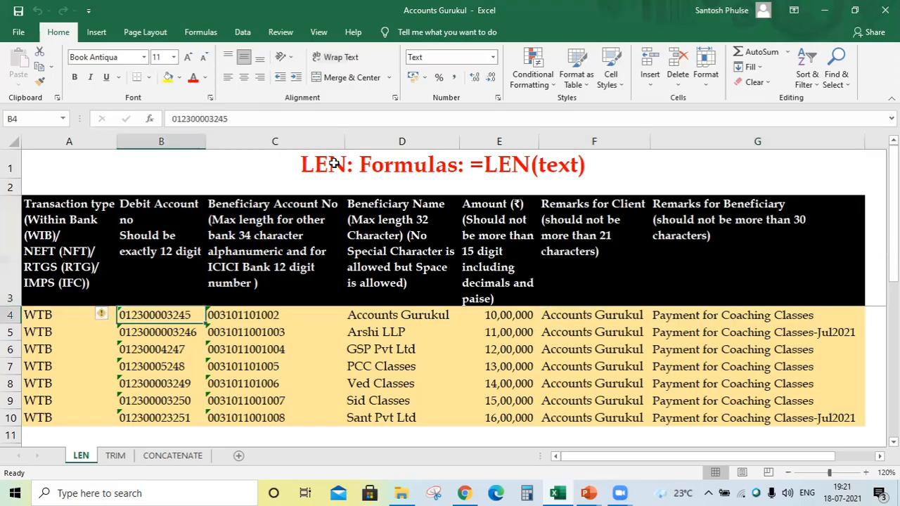
key("Right")
key("Down")
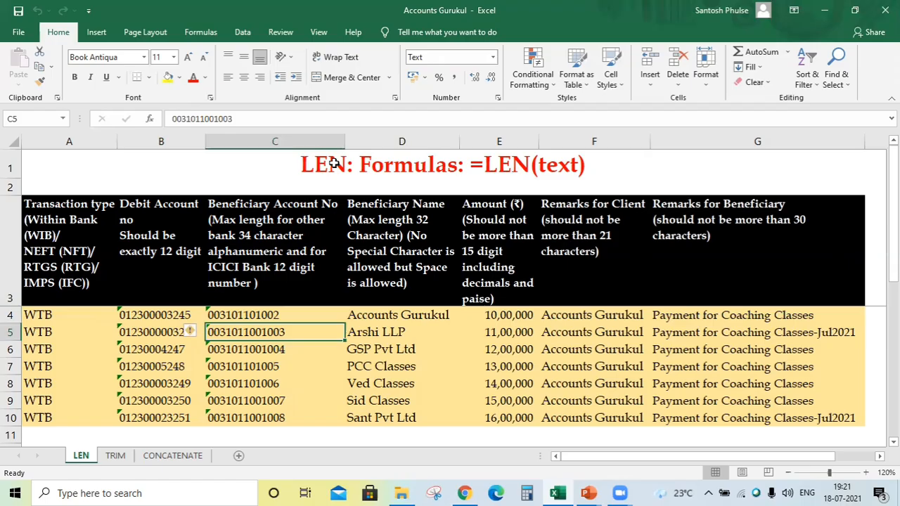
key("Left")
key("Up")
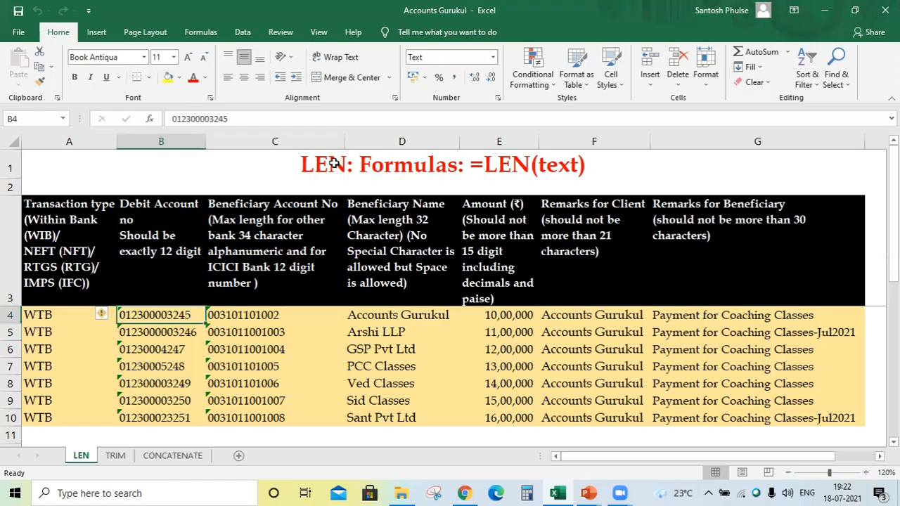
Count the digits of the debit account number in B4 one by one, leaving the cell's content as it is.
key("shift+Down")
key("Up")
key("F2")
key("F2")
key("Home")
key("Right")
key("Right")
key("Right")
key("Right")
key("Right")
key("Right")
key("Right")
key("Right")
key("Right")
key("Right")
key("Right")
key("Right")
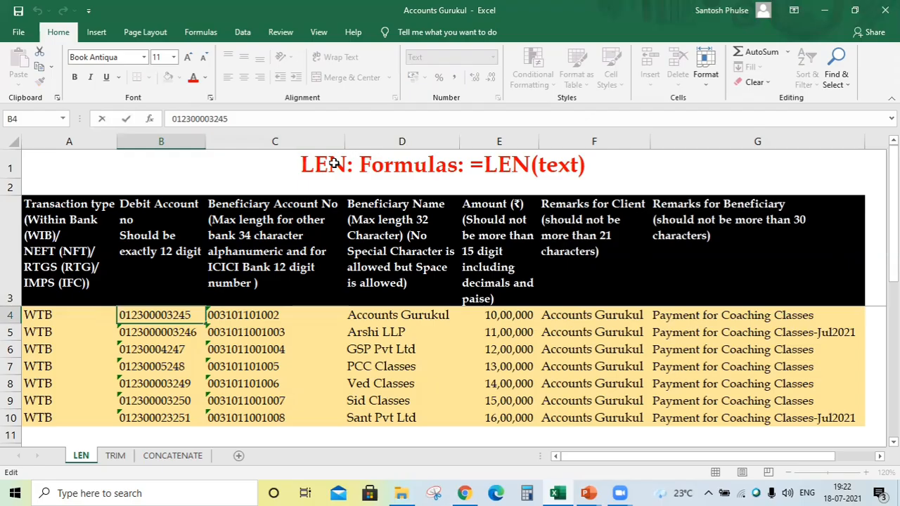
key("Return")
key("Return")
key("Up")
key("Up")
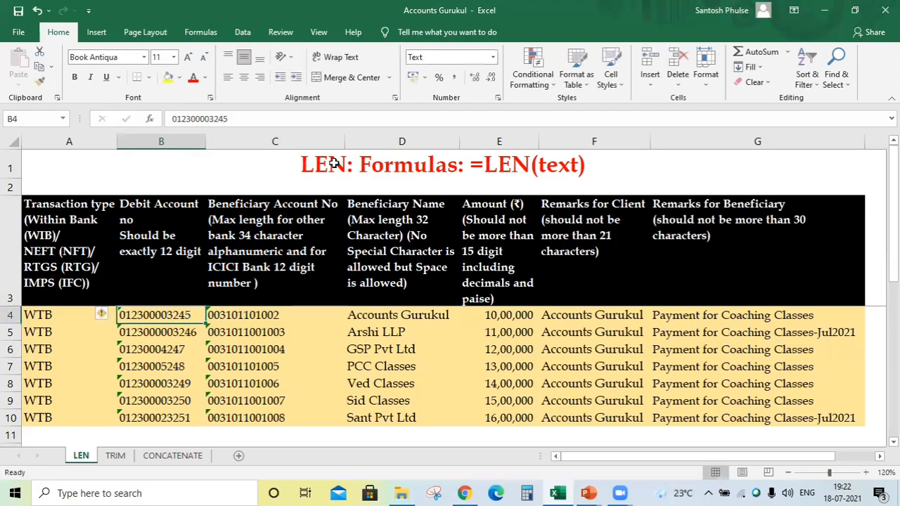
key("Right")
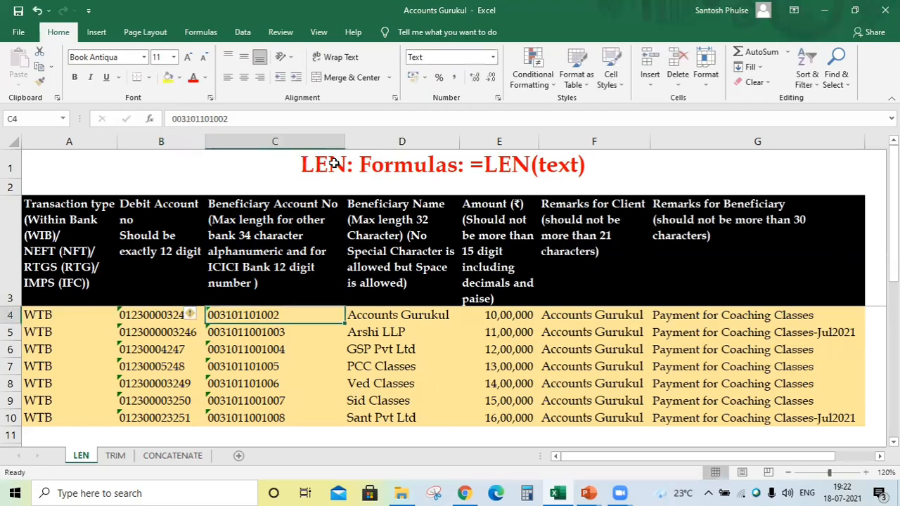
key("Left")
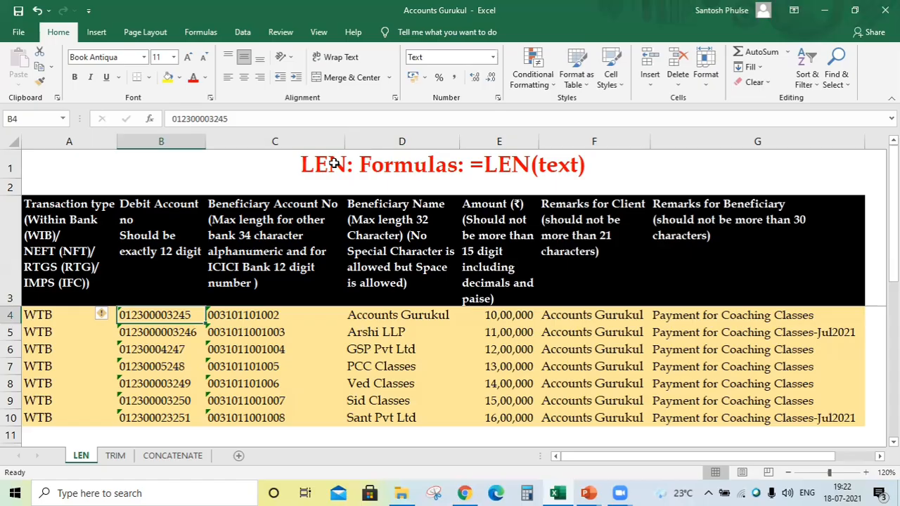
Insert a blank column between the Debit Account no and Beneficiary Account No columns.
key("Right")
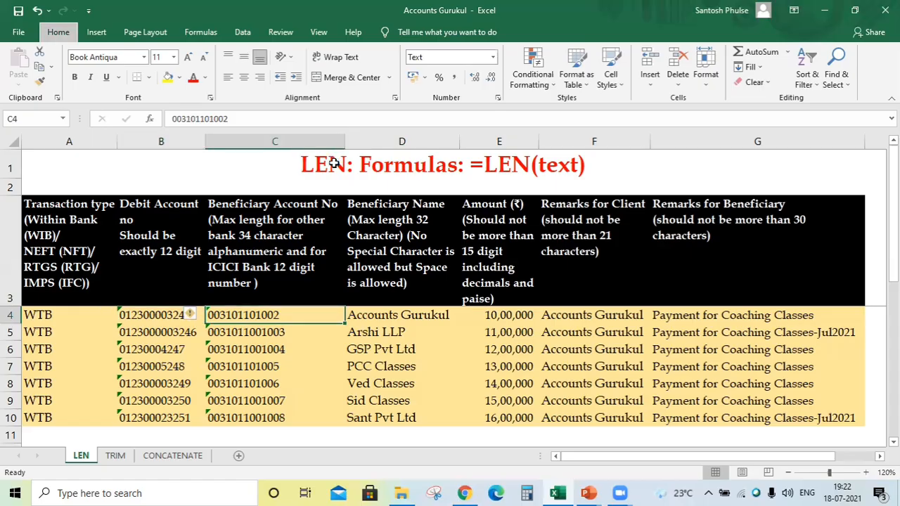
key("alt+i")
key("c")
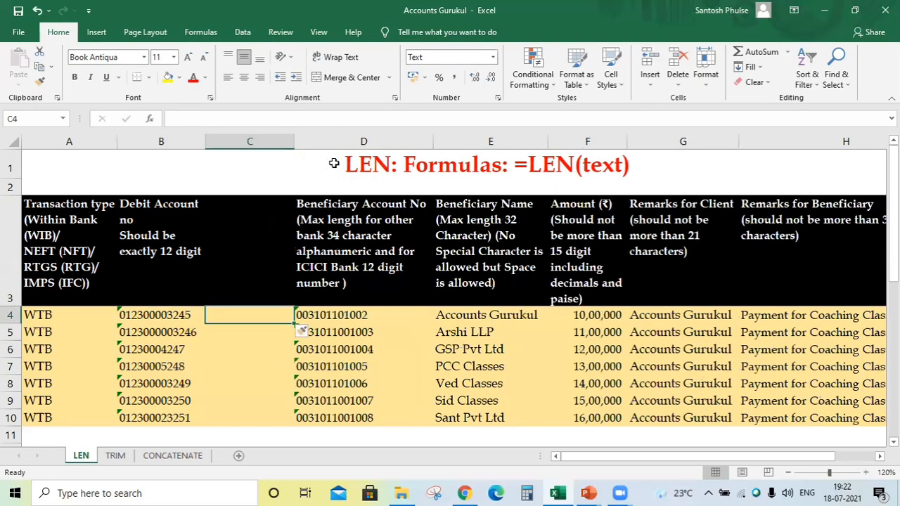
Try to count the characters of the first debit account number with =len(B4) in cell C4.
type("=")
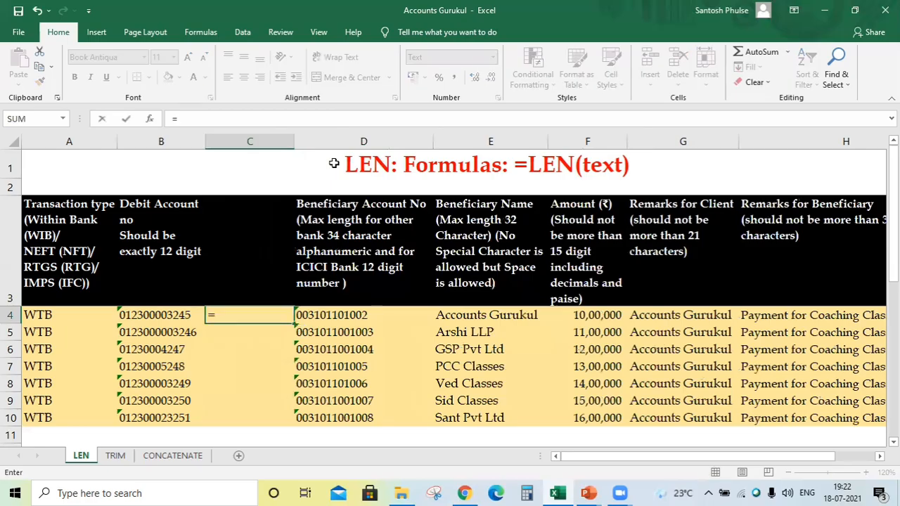
type("len")
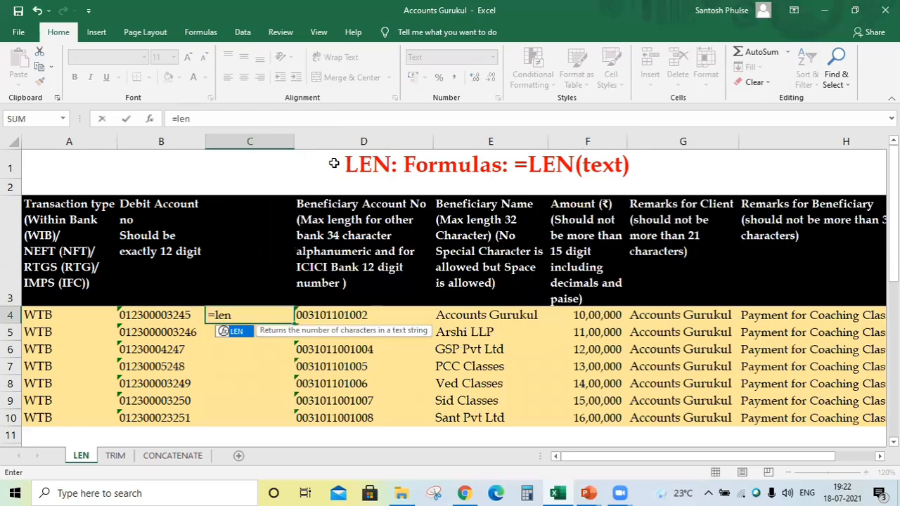
type("(")
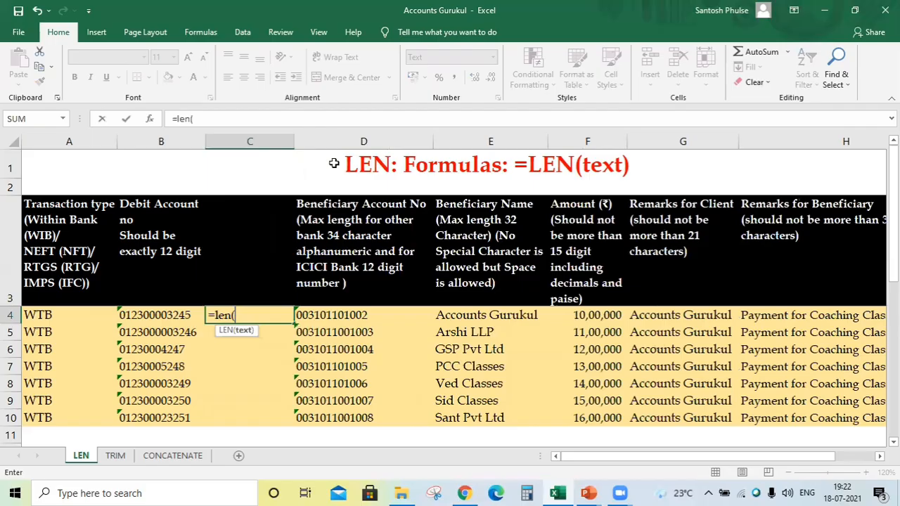
key("Left")
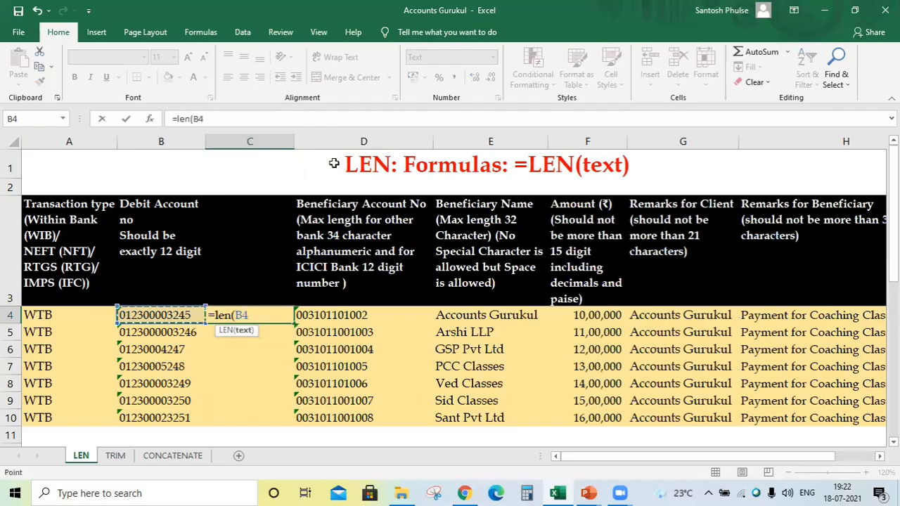
type(")")
key("Return")
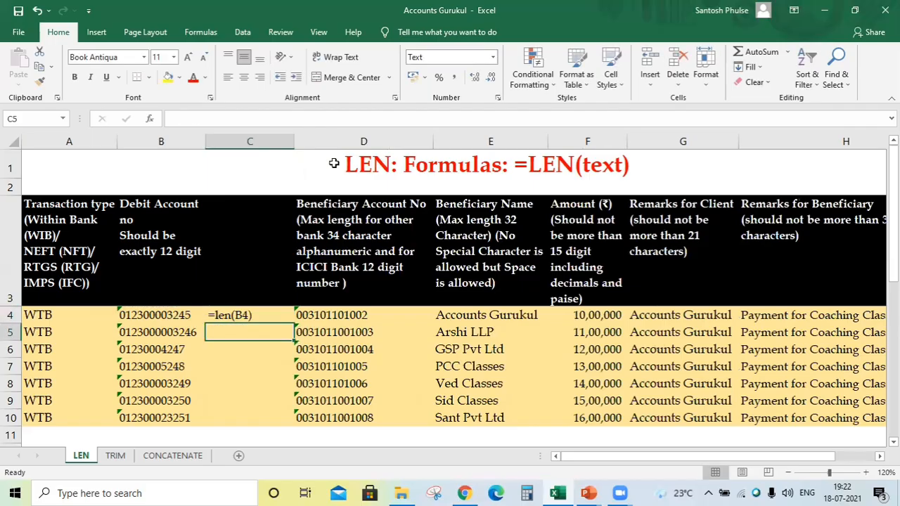
key("Up")
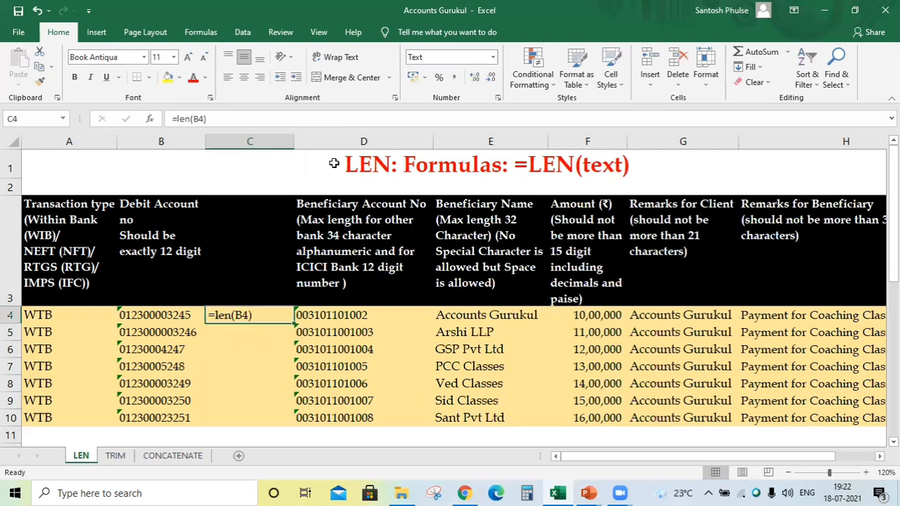
key("Left")
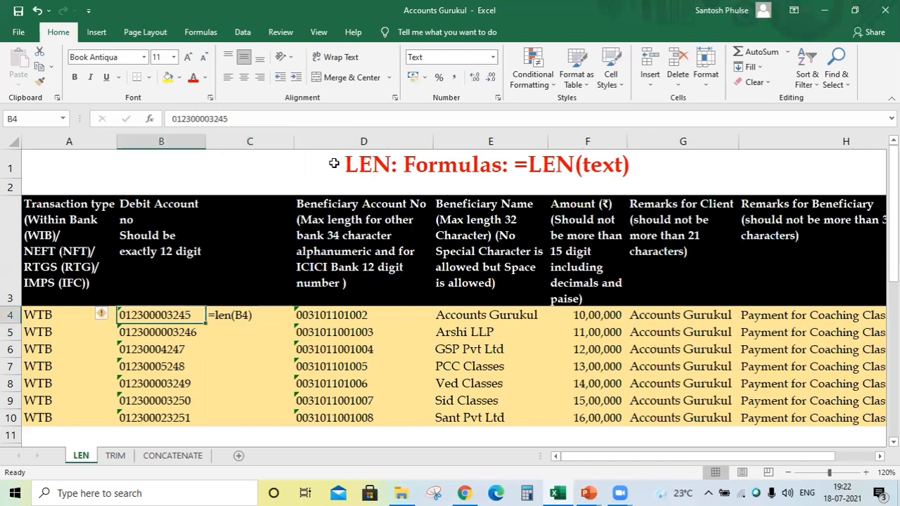
key("Right")
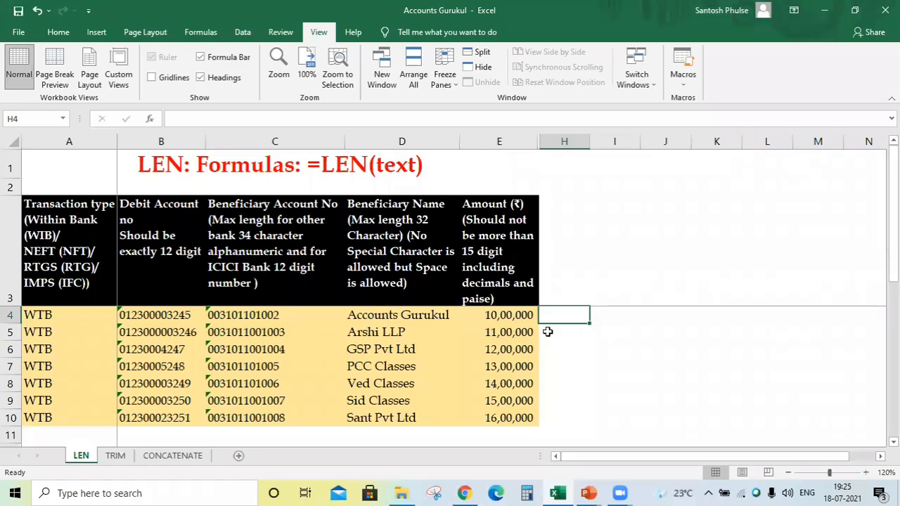
Enter =LEN(B4) in cell H4 to count the characters of the first debit account number.
type("=len")
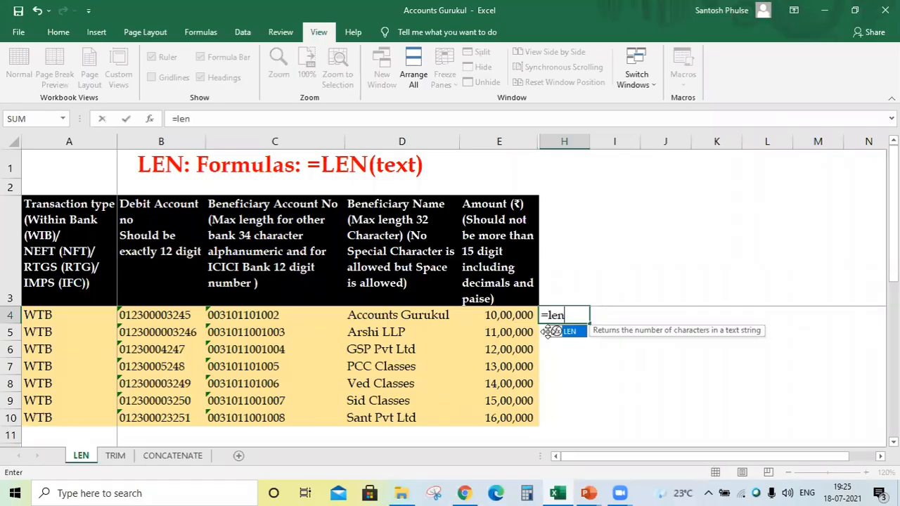
type("(")
key("Left")
key("Left")
key("Left")
key("Left")
key("Left")
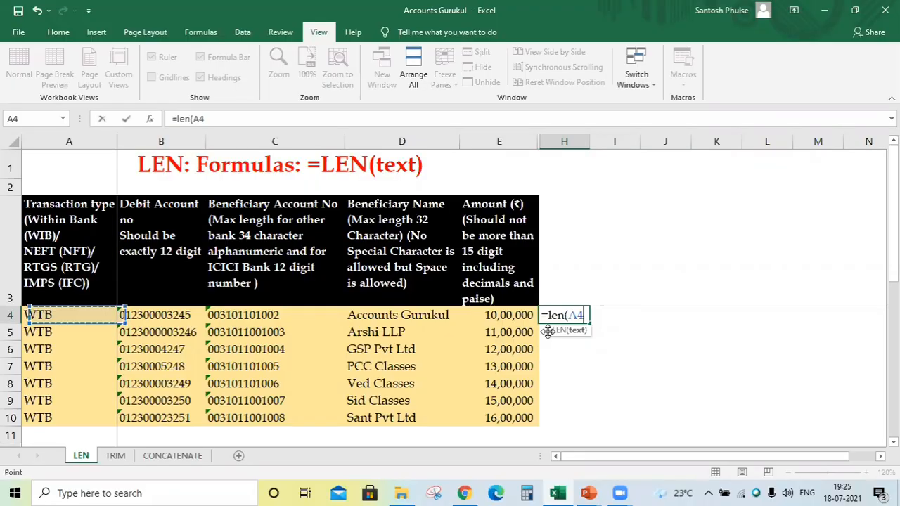
key("Right")
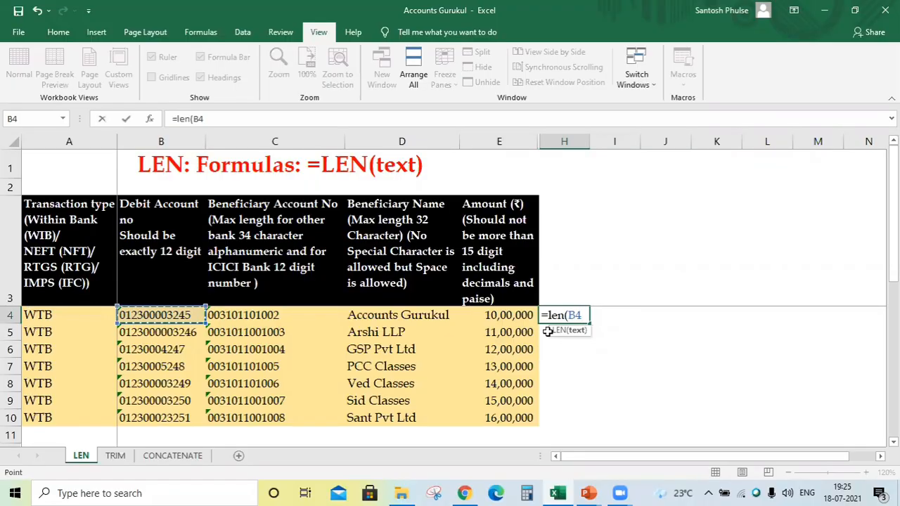
type(")")
key("ctrl+Return")
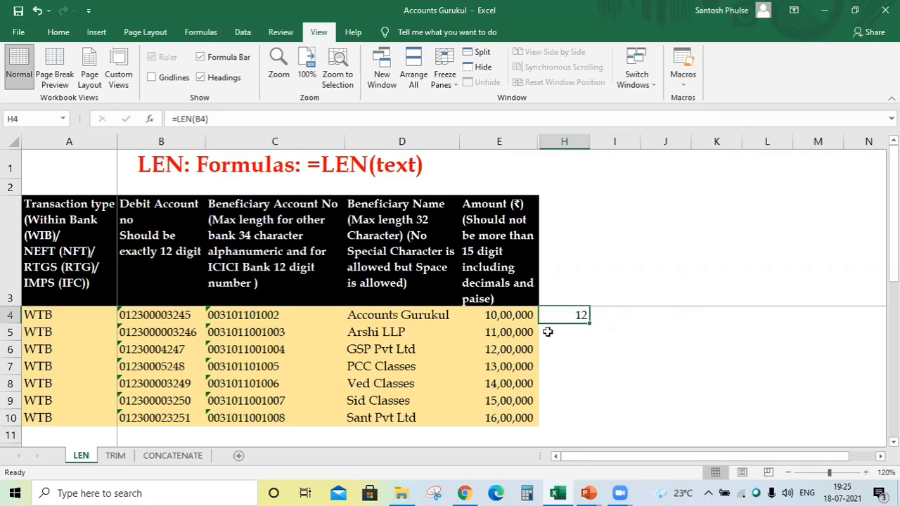
Copy the LEN formula from H4 down to H10 to count the characters of every debit account number.
key("ctrl+c")
key("Left")
key("ctrl+Down")
key("Right")
key("ctrl+shift+Up")
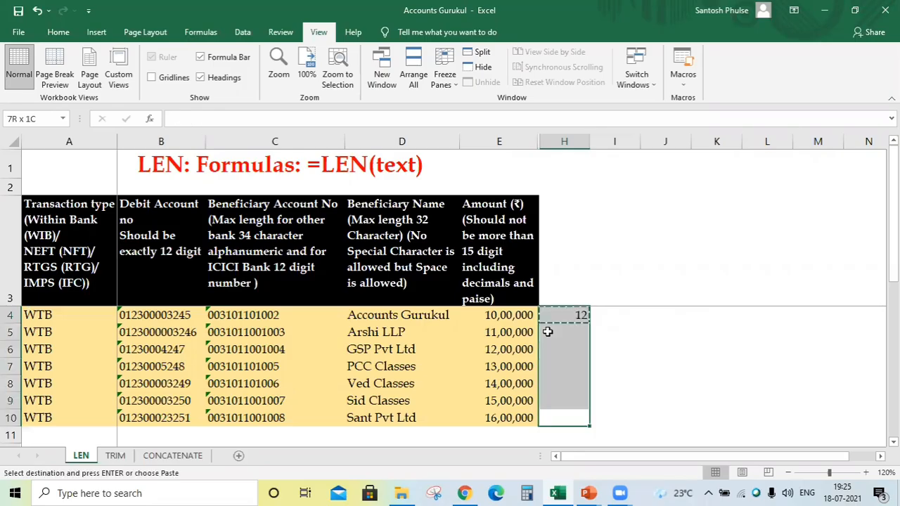
key("ctrl+v")
key("Up")
key("Up")
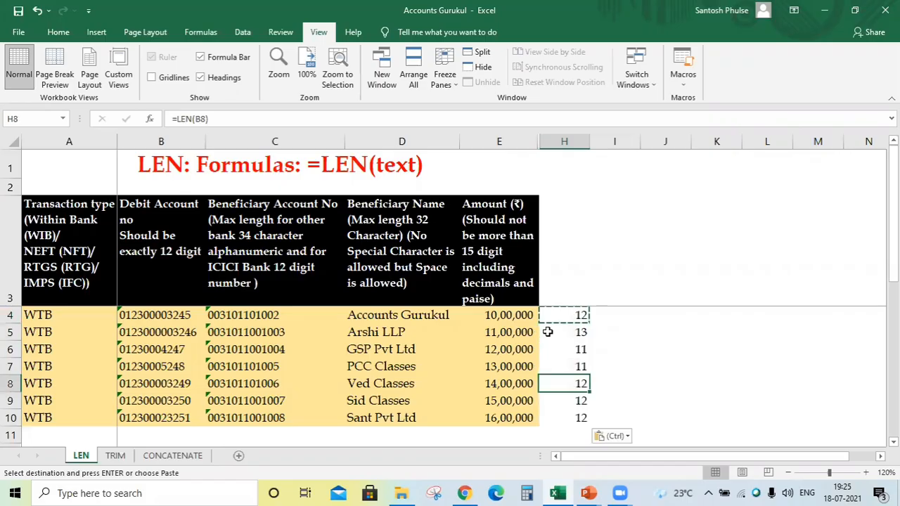
Colour the character counts in H5, H6 and H7 red to flag debit account numbers that are not 12 digits.
left_click(548, 332)
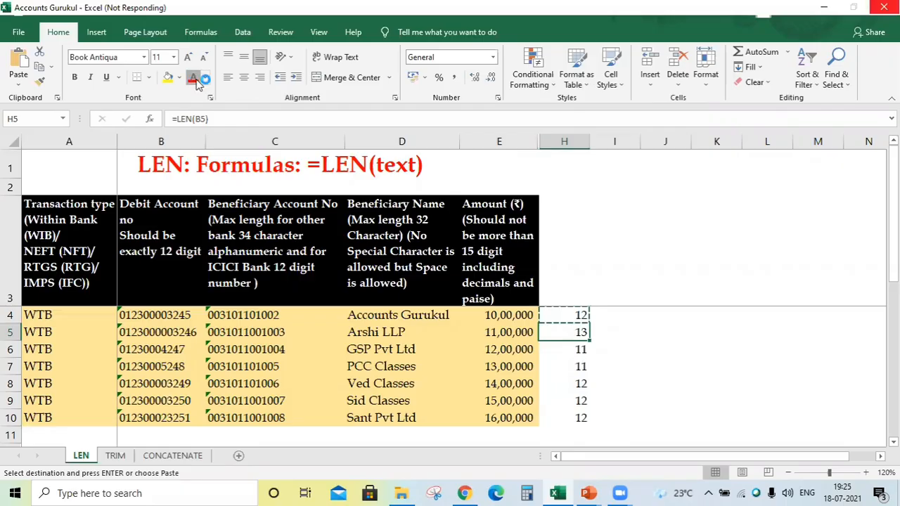
key("Down")
key("Down")
key("Down")
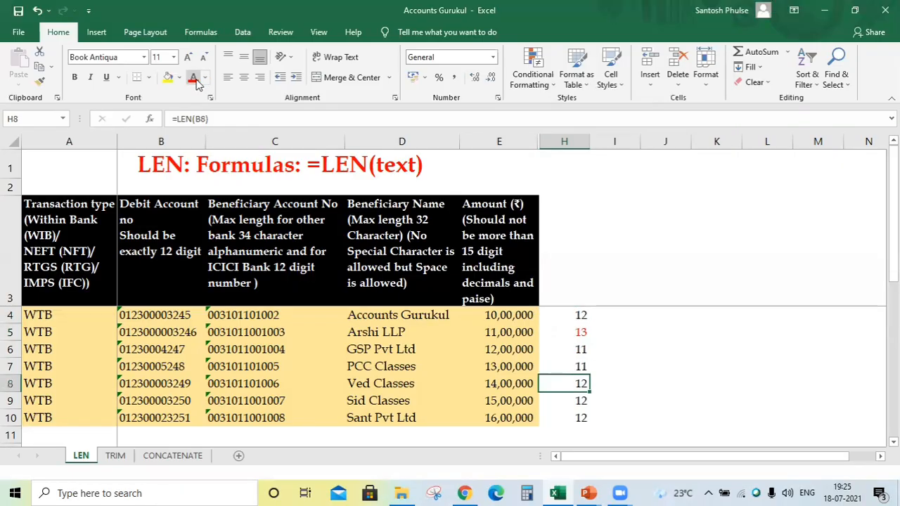
key("Up")
key("Up")
key("Down")
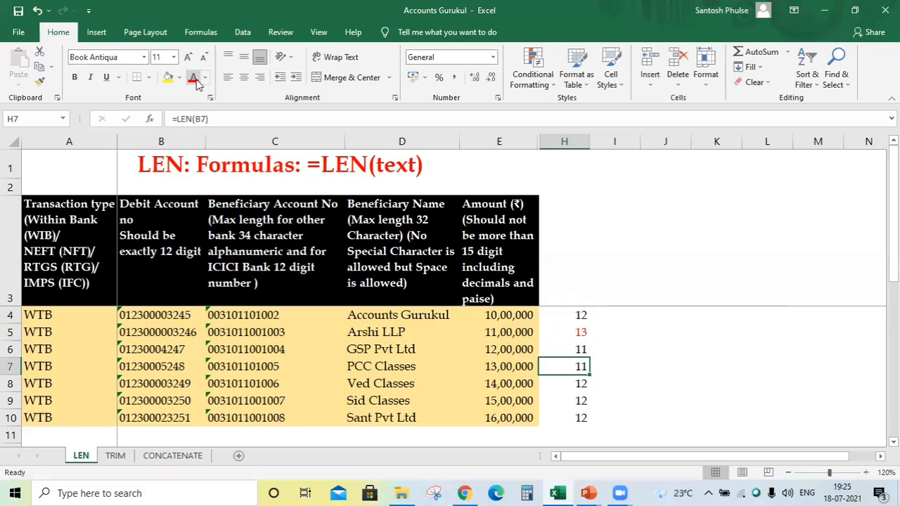
key("Up")
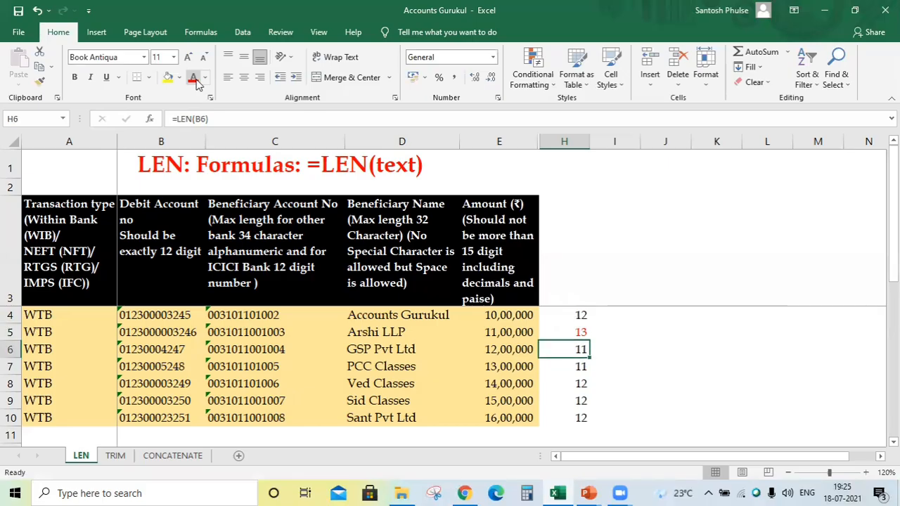
left_click(194, 78)
key("Down")
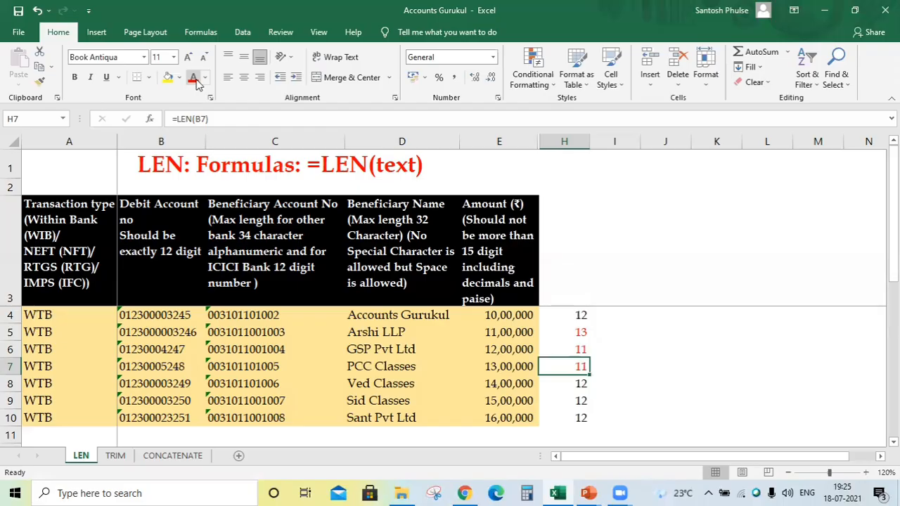
key("Down")
key("Up")
key("Up")
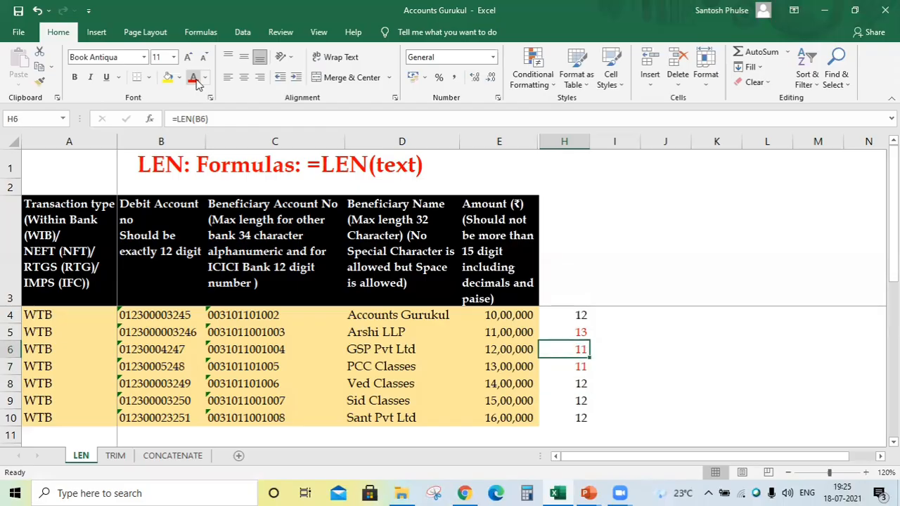
Compare the flagged debit account numbers in column B with the 12-digit header rule and their counts in column H.
key("Left")
key("Left")
key("Left")
key("Left")
key("Up")
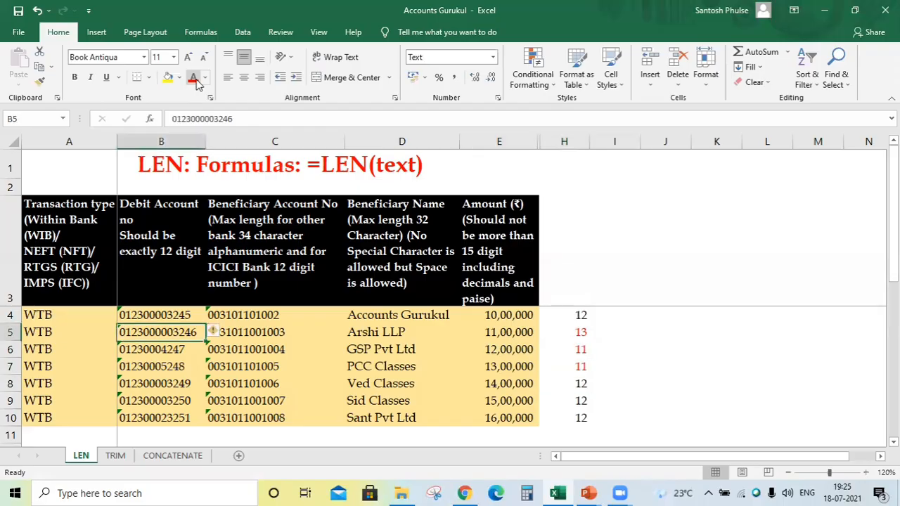
key("Up")
key("Up")
key("Down")
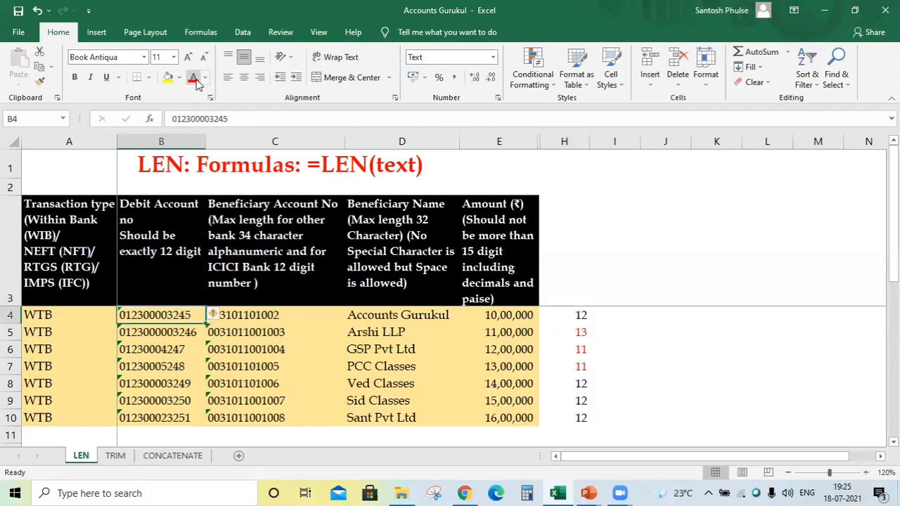
key("Down")
key("Right")
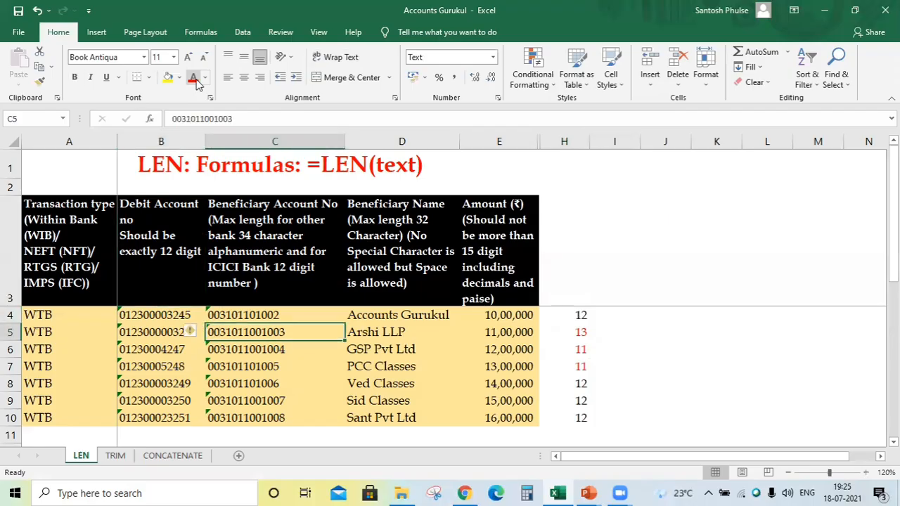
key("Right")
key("Right")
key("Right")
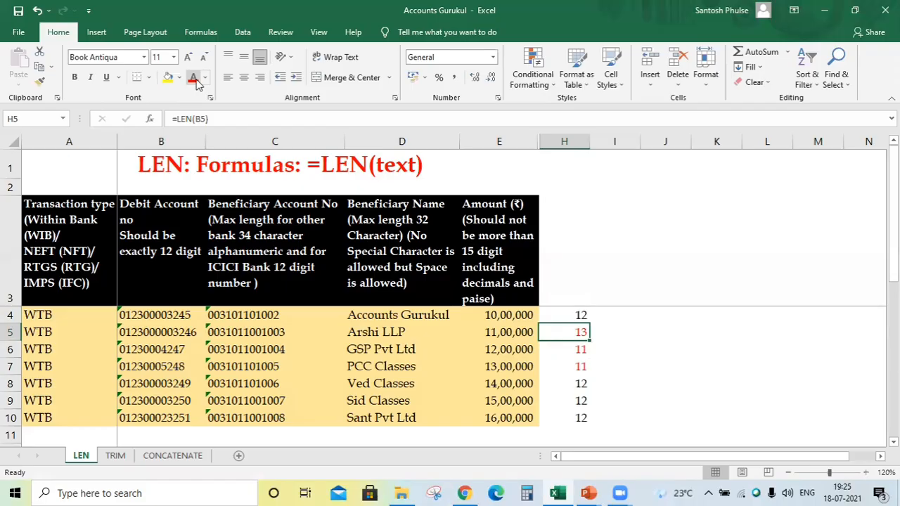
key("Down")
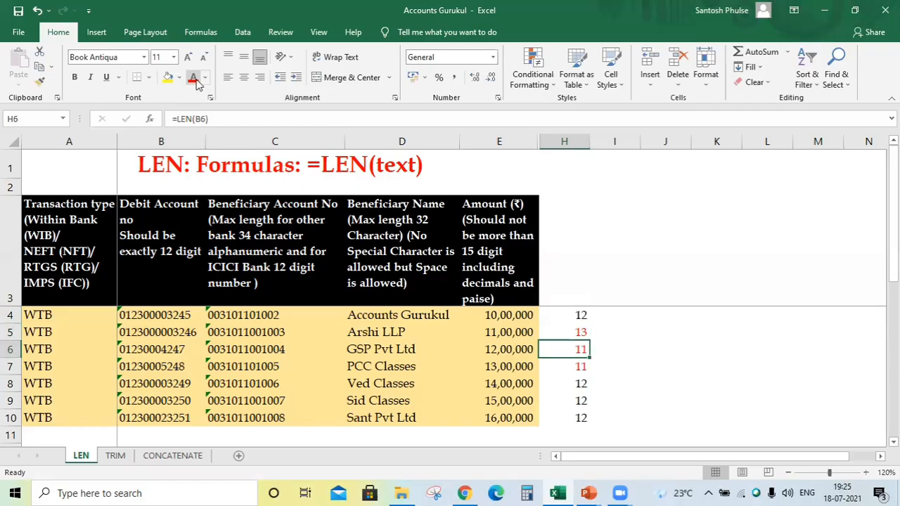
Remove one surplus zero before the last four digits of the debit account number in B5 and check its count.
key("Up")
key("Home")
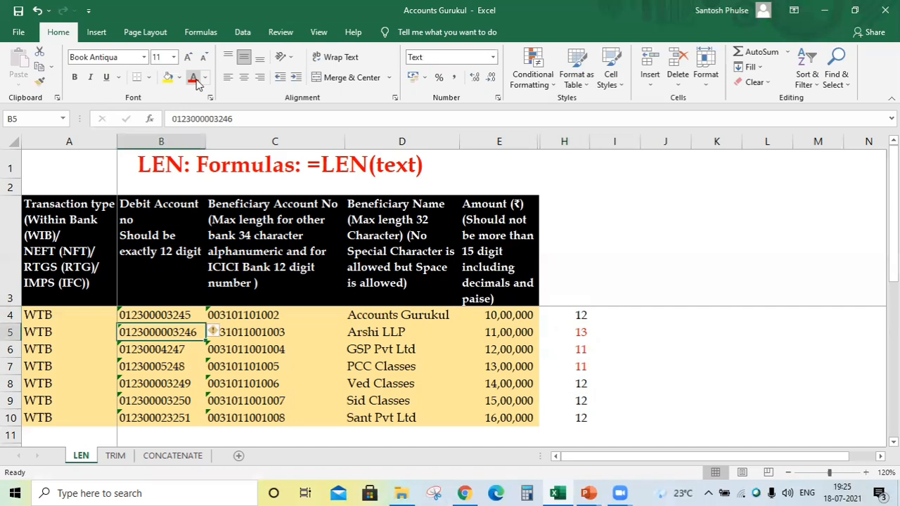
key("F2")
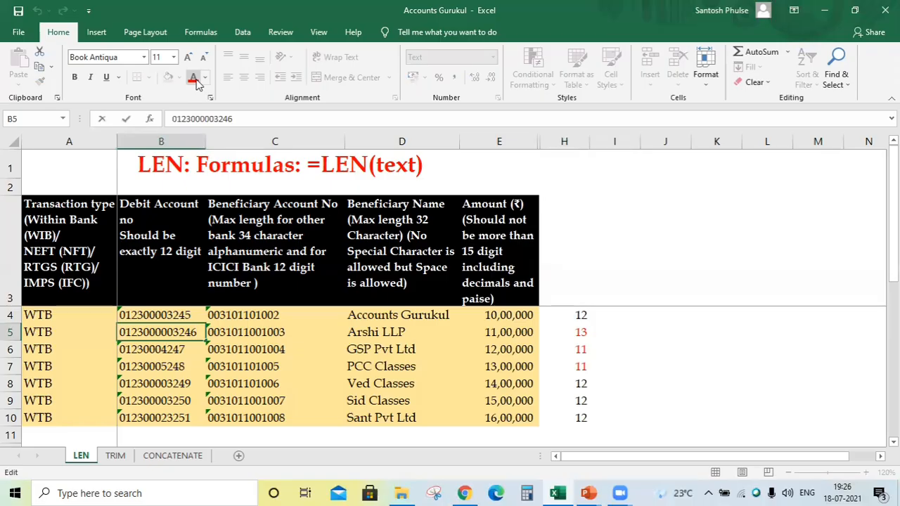
key("Left")
key("Left")
key("Left")
key("Left")
key("BackSpace")
key("Return")
key("Up")
key("Right")
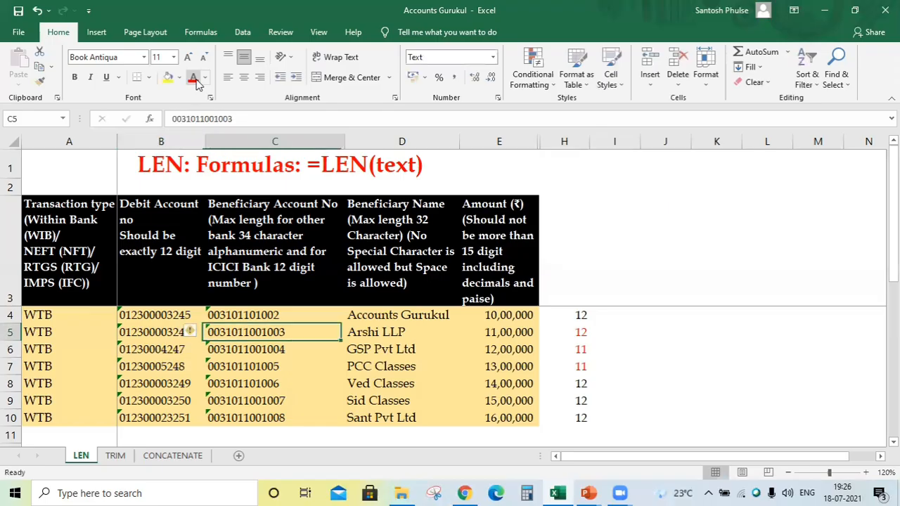
key("Right")
key("Right")
key("Right")
Insert a missing zero before the last four digits of the debit account number in B6.
key("Down")
key("Left")
key("Left")
key("Left")
key("Left")
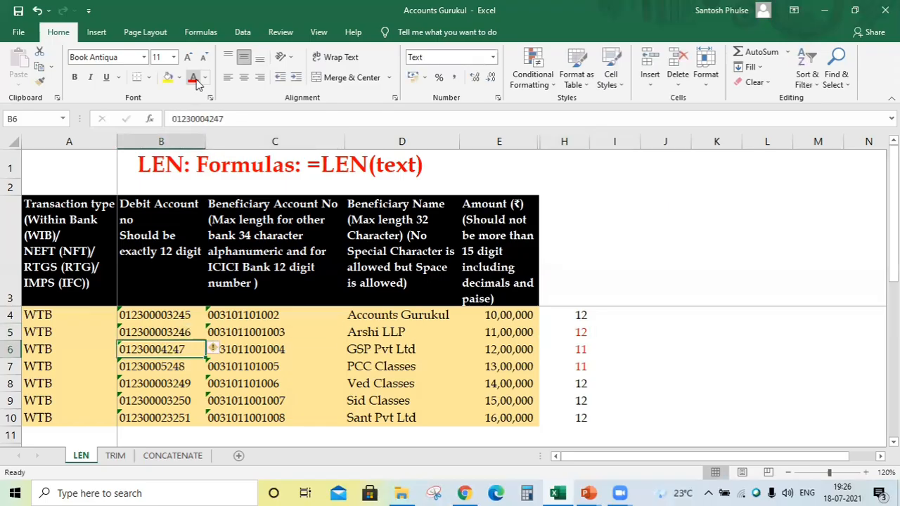
key("F2")
key("Left")
key("Left")
key("Left")
key("Left")
type("0")
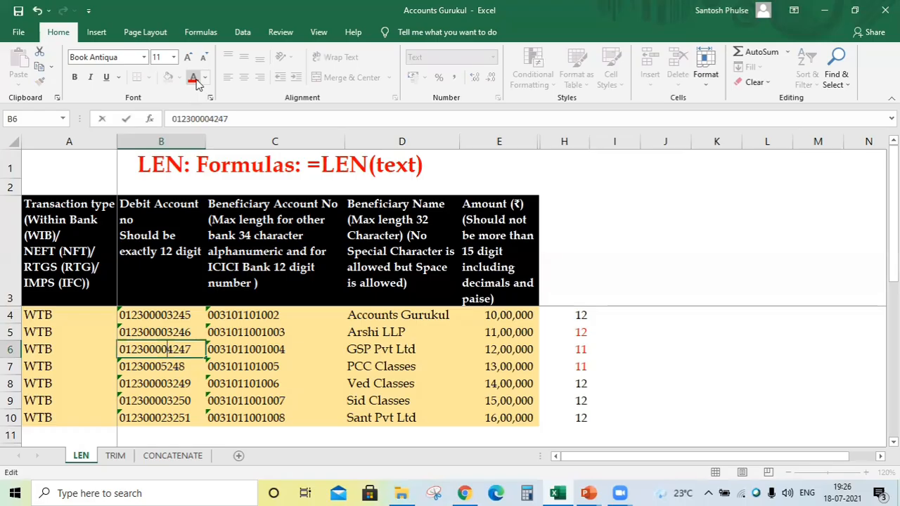
key("Return")
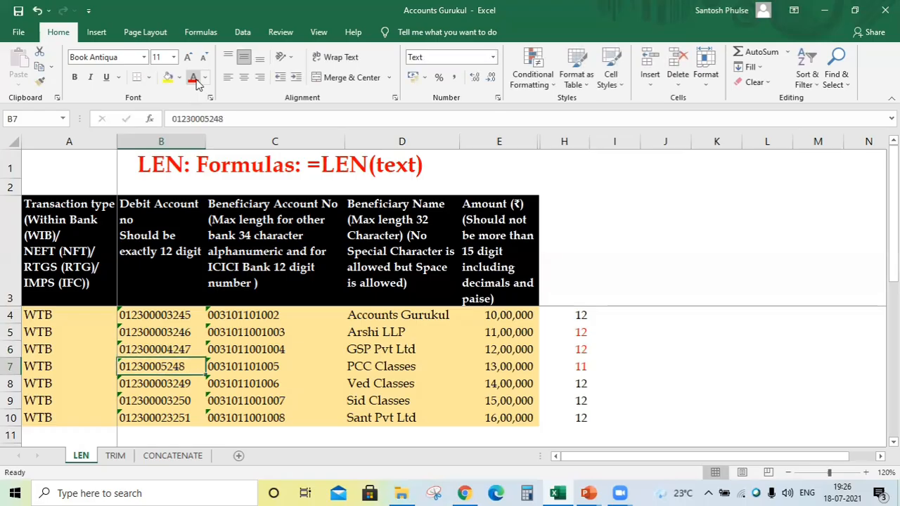
Insert a missing zero before the last four digits of the debit account number in B7 and check its count.
key("F2")
key("Left")
key("Left")
key("Left")
key("Left")
type("0")
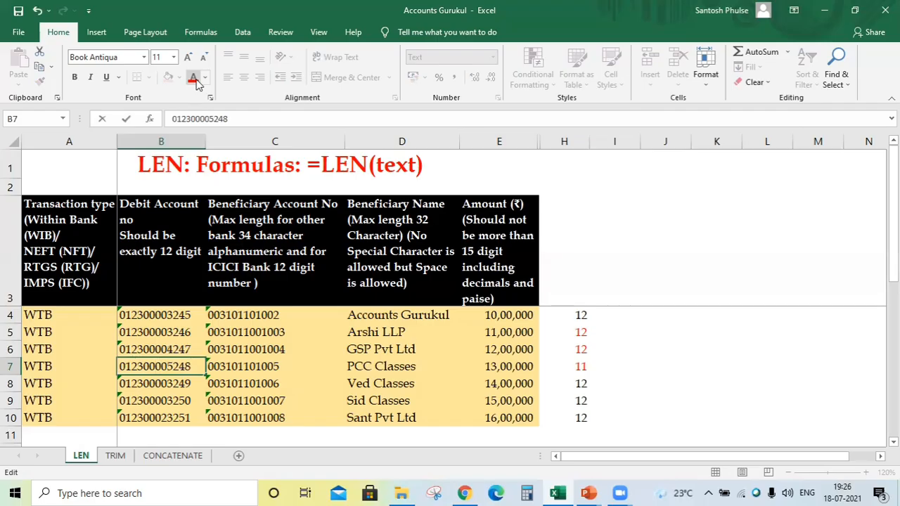
key("ctrl+Return")
key("ctrl+Right")
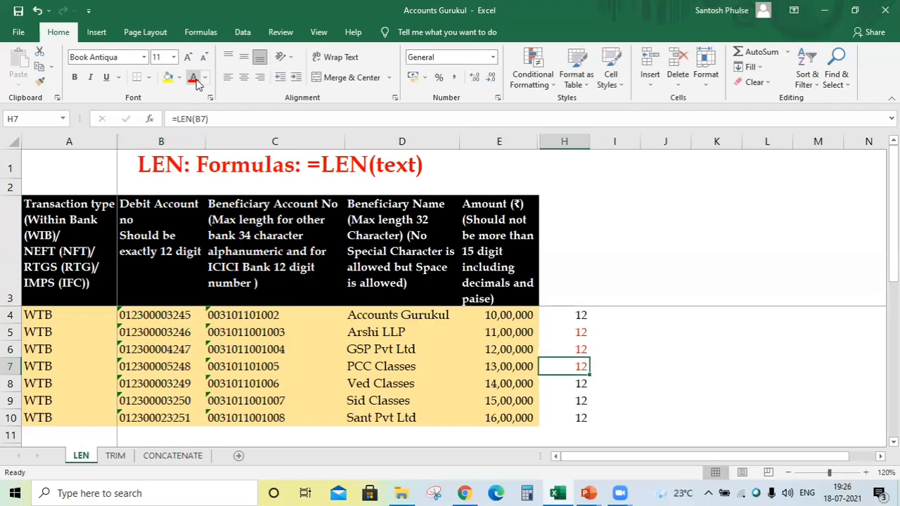
Replace the formula in H4 with =LEN(C4) to count the characters of the first beneficiary account number.
key("ctrl+Up")
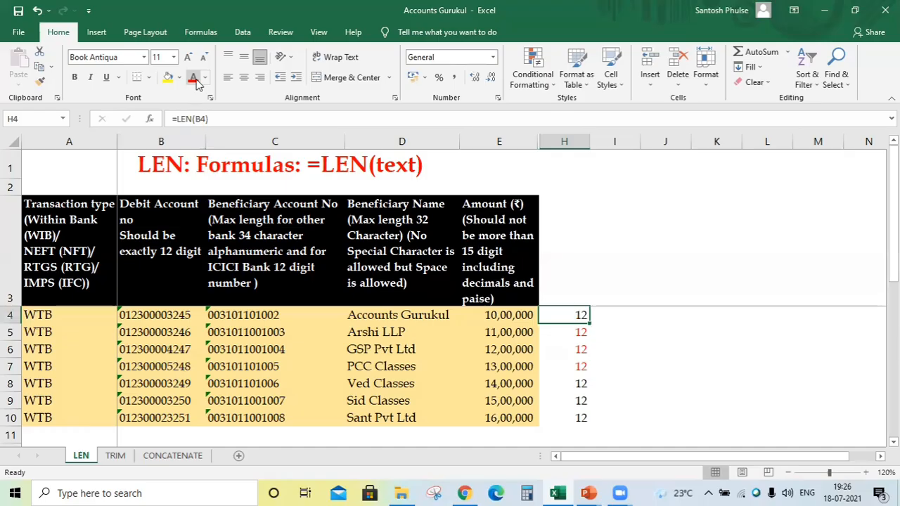
key("ctrl+bracketleft")
key("ctrl+bracketright")
type("=len")
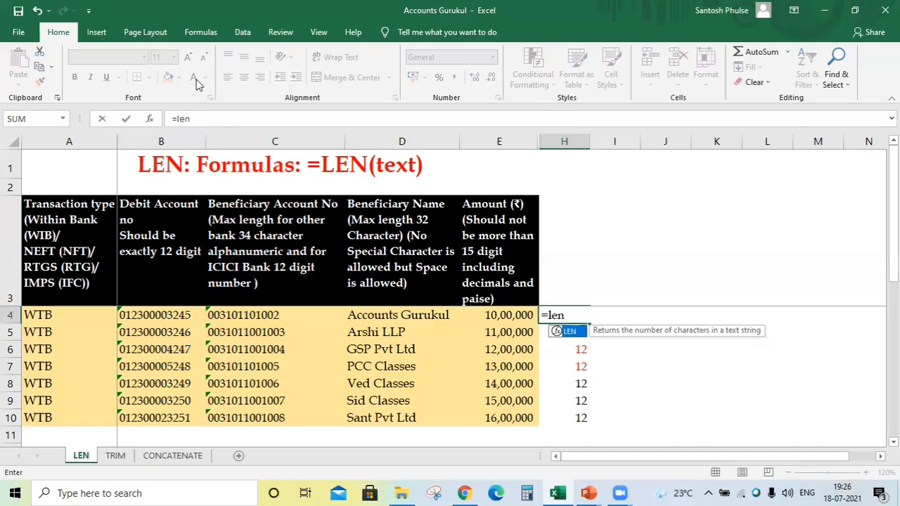
type("(")
key("Left")
key("Left")
key("Left")
key("Left")
key("Left")
key("Left")
key("Right")
key("Return")
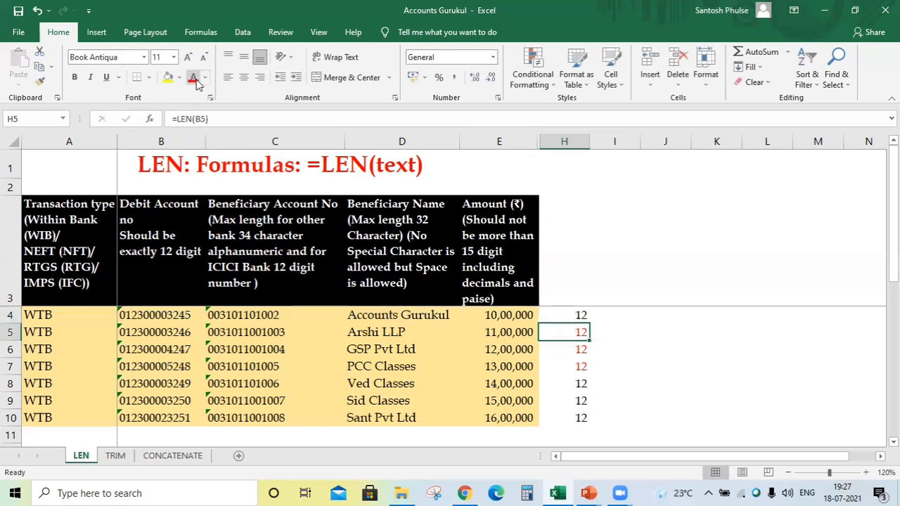
Fill the beneficiary account number LEN formula from H4 down through H10.
key("ctrl+d")
key("ctrl+shift+Down")
key("ctrl+d")
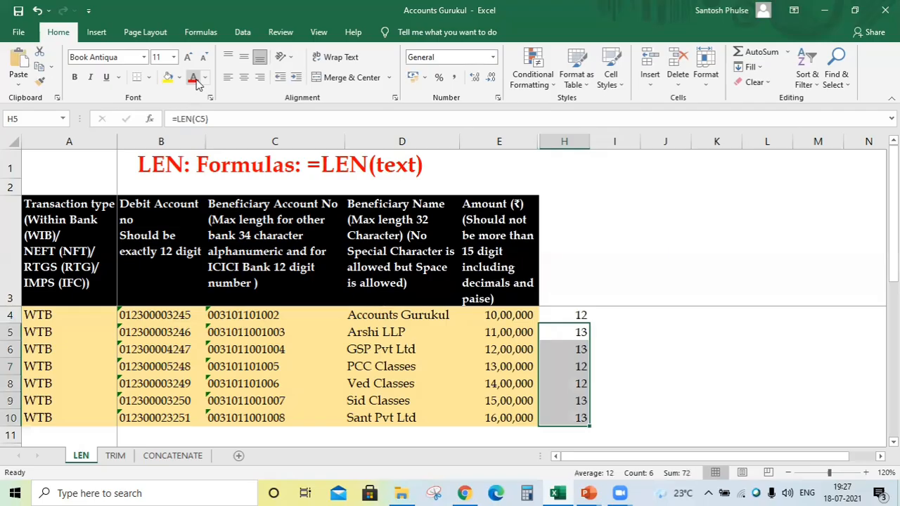
key("Up")
key("Down")
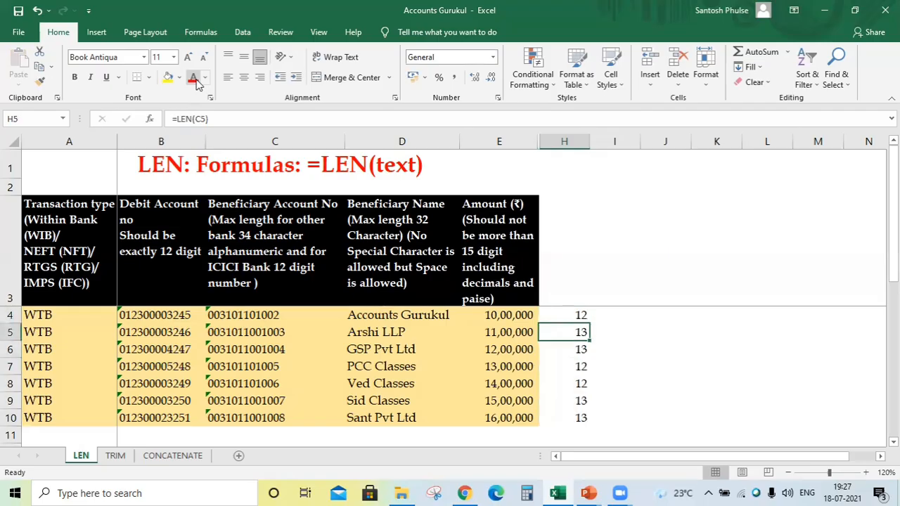
Make the counts in H5:H6 and H9:H10 bold to flag beneficiary account numbers longer than 12 digits.
key("Up")
key("Down")
key("shift+Down")
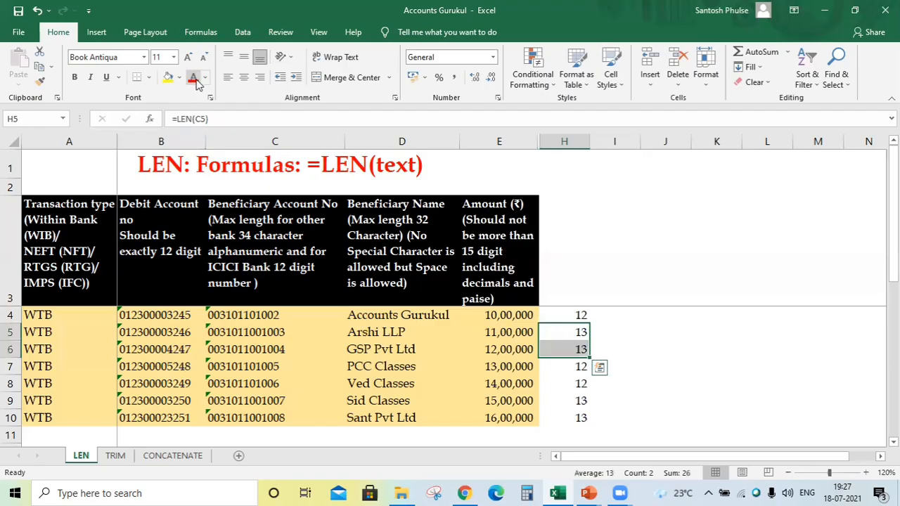
key("ctrl+b")
key("ctrl+Down")
key("Up")
key("shift+Down")
key("ctrl+b")
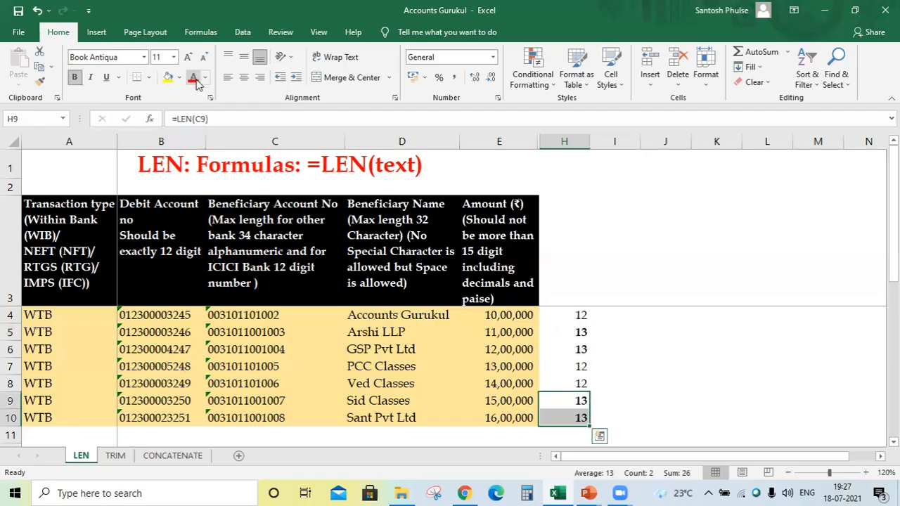
Remove one surplus zero near the end of the beneficiary account number in C5.
key("ctrl+Home")
key("Down")
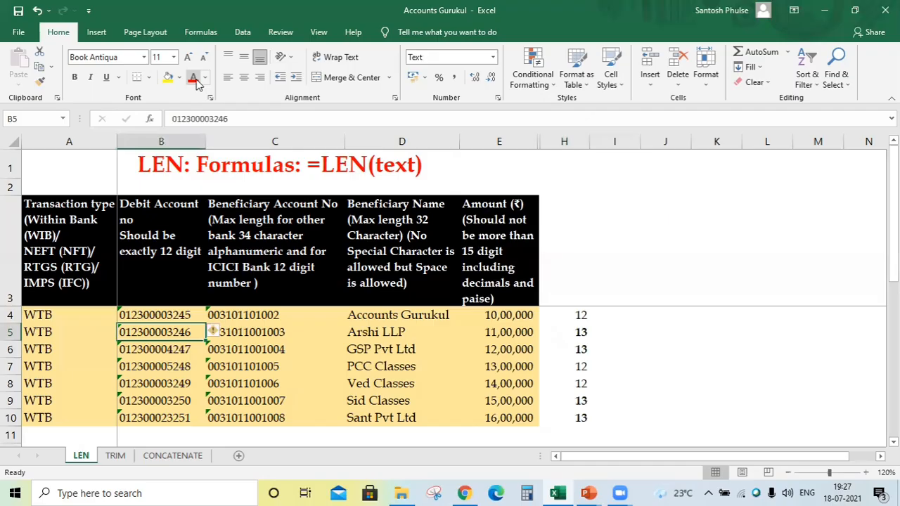
key("Right")
key("F2")
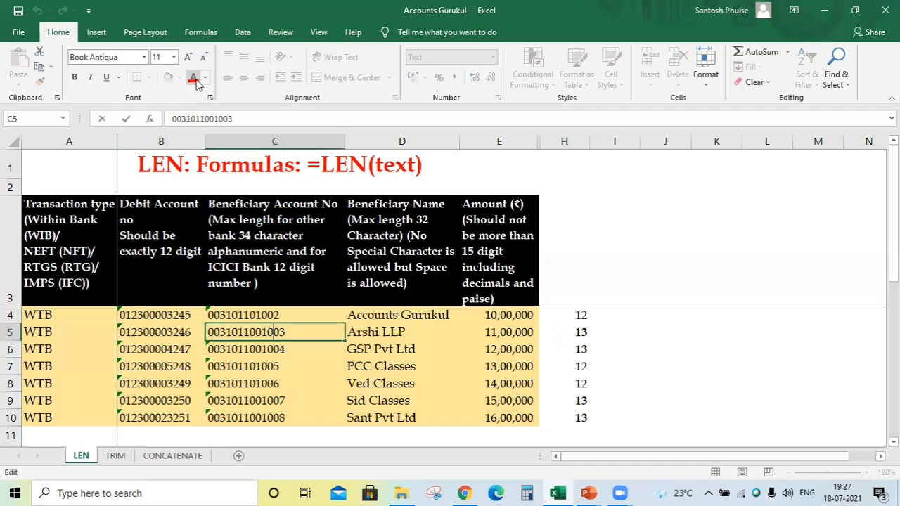
key("Left")
key("BackSpace")
key("Return")
Remove one surplus zero near the end of the beneficiary account number in C6.
key("F2")
key("Left")
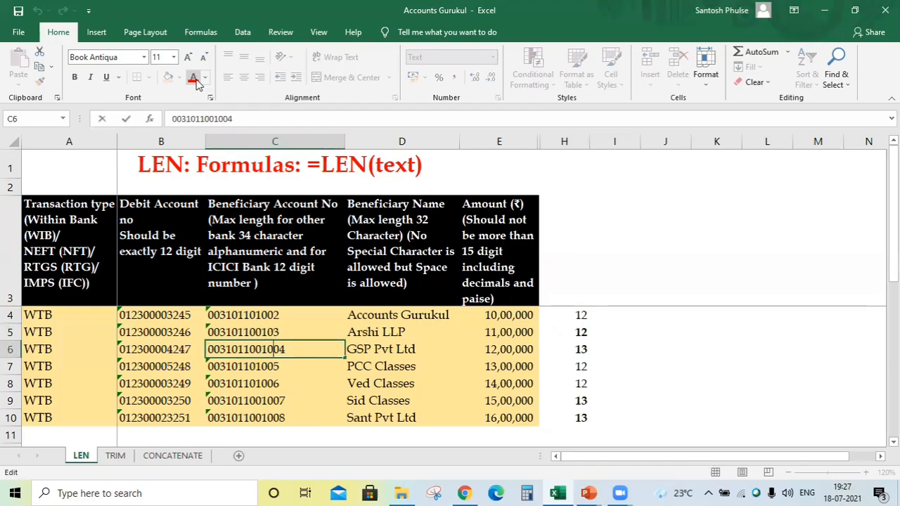
key("BackSpace")
key("Return")
Remove one surplus zero near the end of the beneficiary account number in C9.
key("Down")
key("Down")
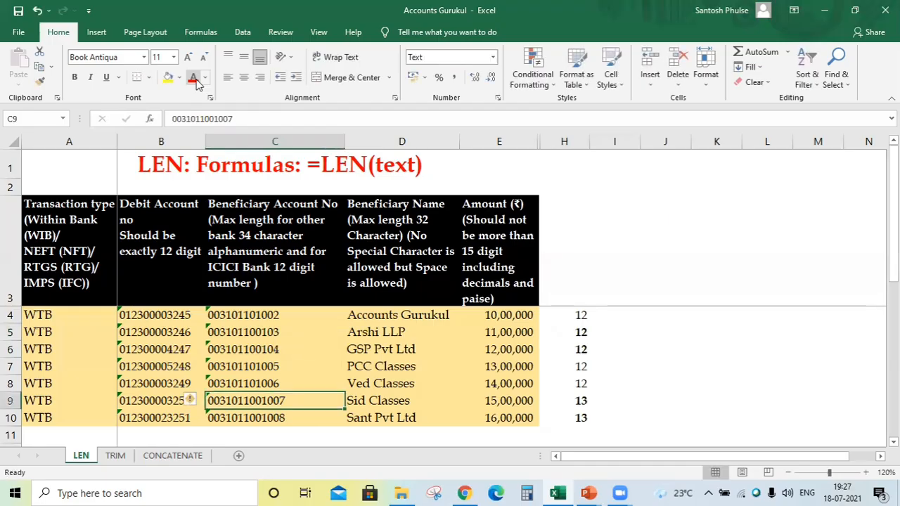
key("F2")
key("Left")
key("Left")
key("Left")
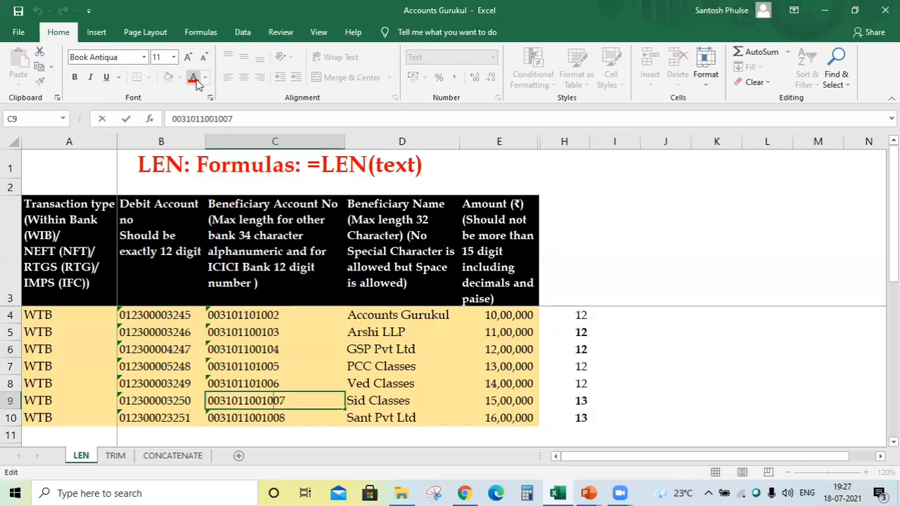
key("Delete")
key("Return")
Remove one surplus zero near the end of the beneficiary account number in C10.
key("F2")
key("Left")
key("Left")
key("Delete")
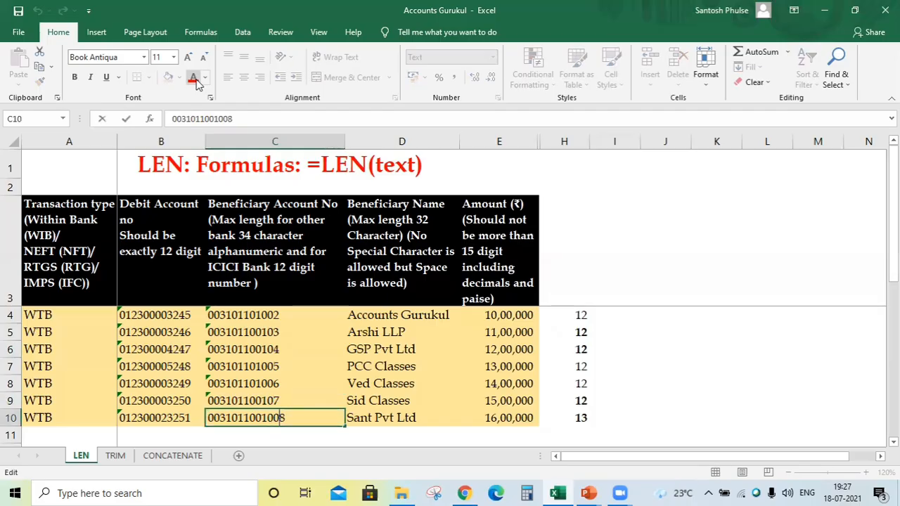
key("shift+Return")
key("Up")
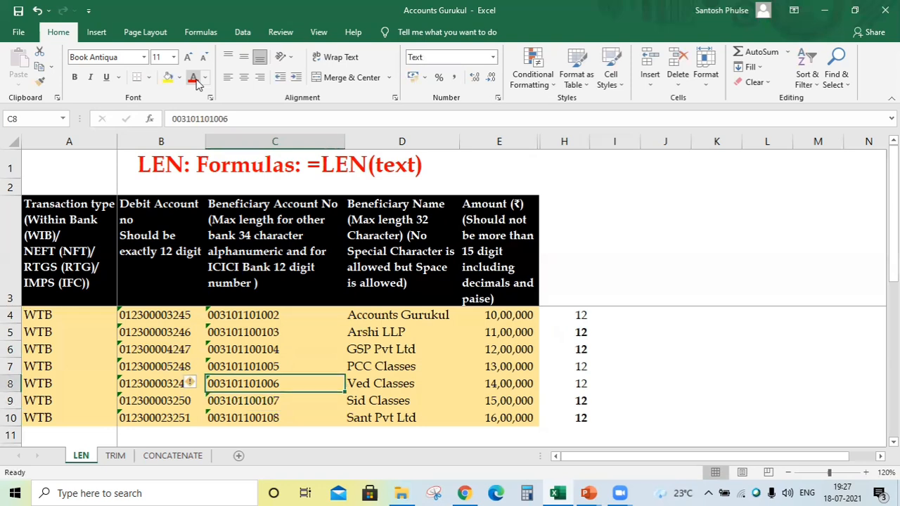
Review the beneficiary name entries and their header limit, ending on the length formula in H4.
key("Up")
key("Up")
key("Up")
key("Up")
key("Up")
key("Up")
key("Right")
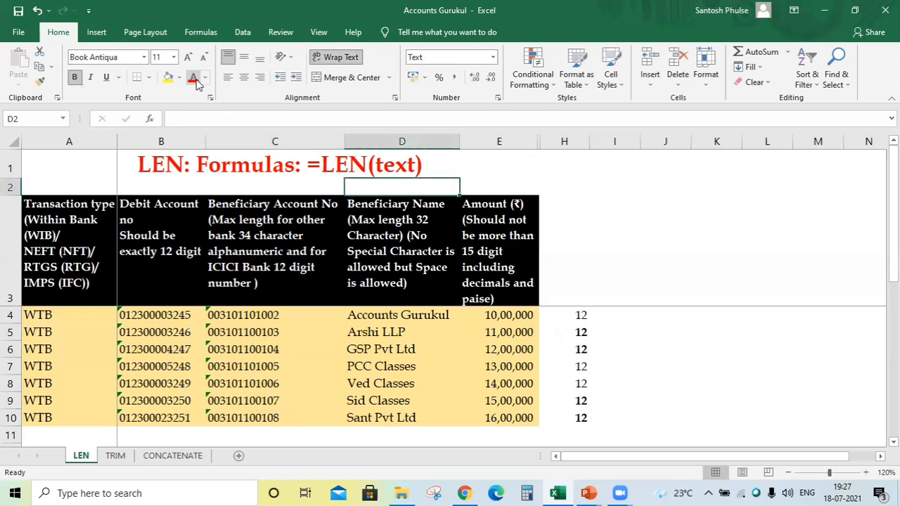
key("Down")
key("Down")
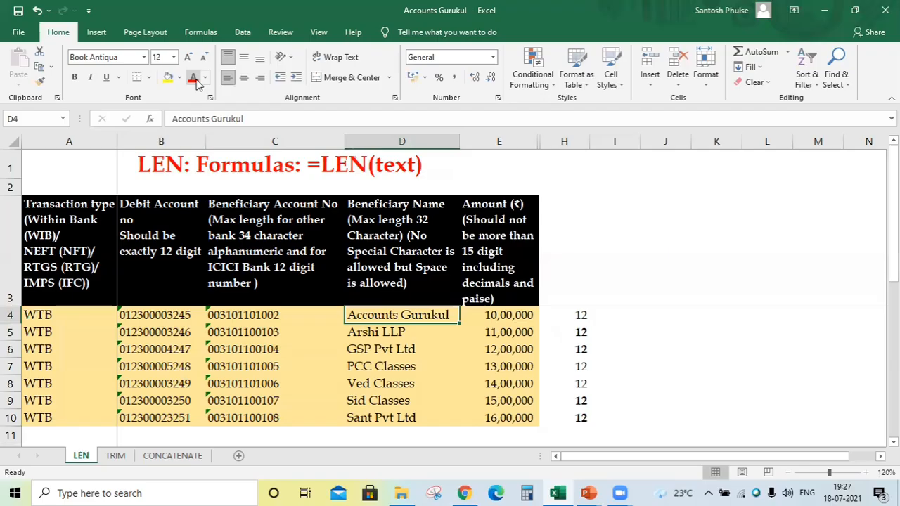
key("Right")
key("Right")
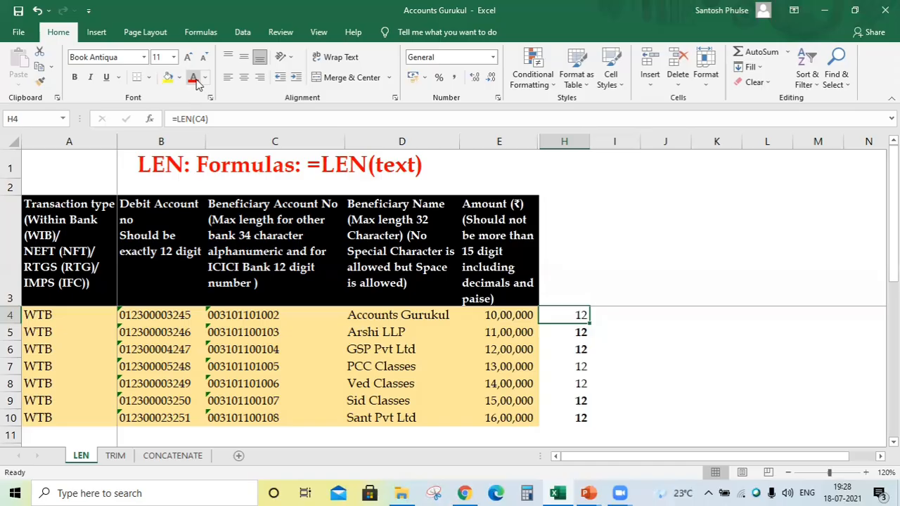
Switch to the TRIM sheet and go to the first provider's empty Amount cell, C4.
left_click(115, 460)
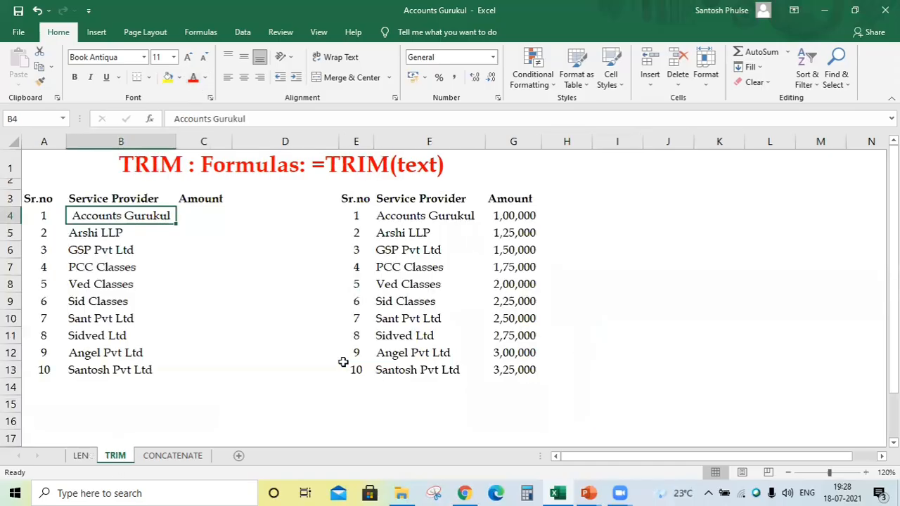
key("Up")
key("Right")
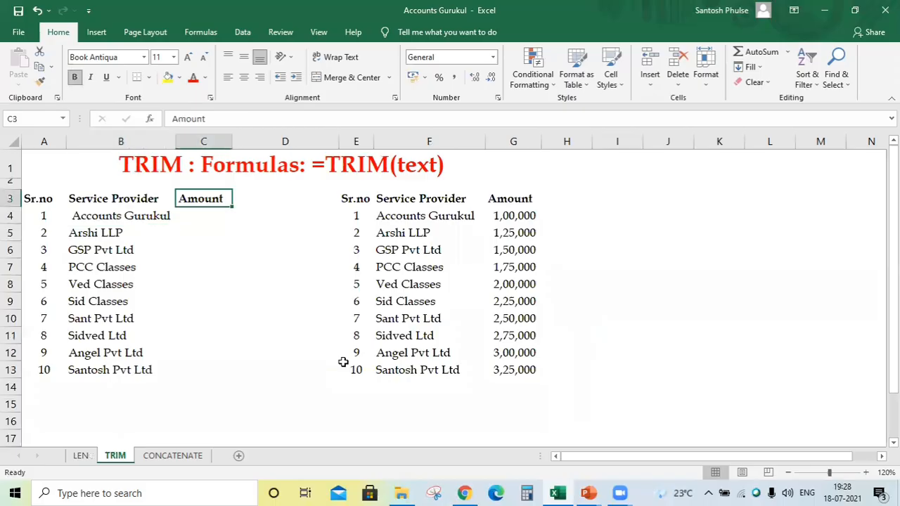
key("Down")
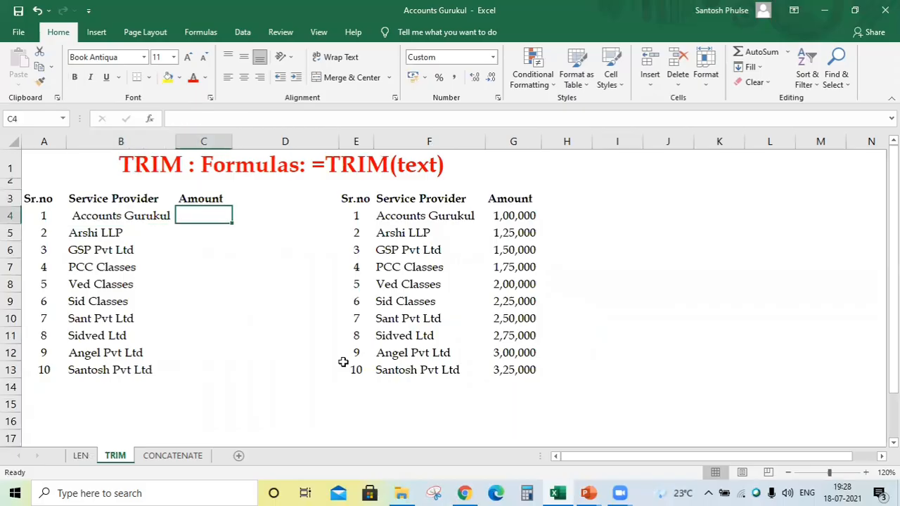
Compare the service provider name in B4 with its counterpart in F4 and with the other names in the first table.
key("Left")
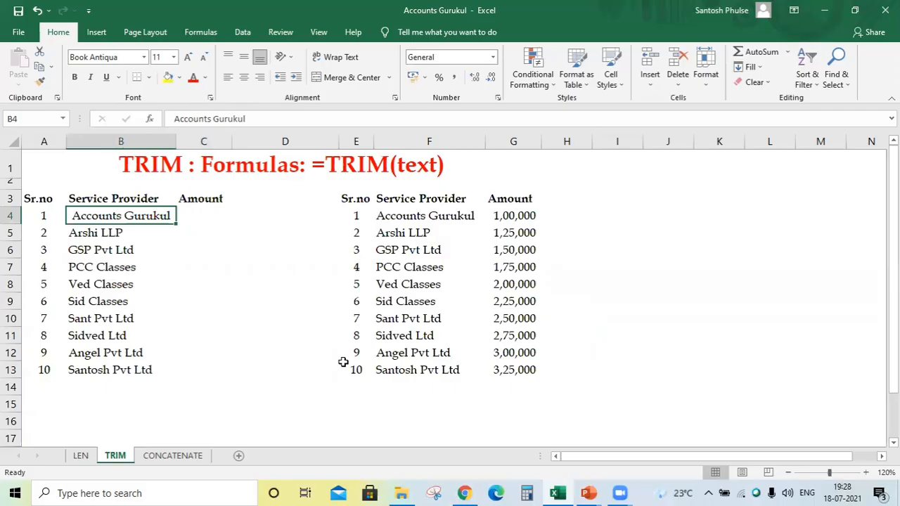
key("Right")
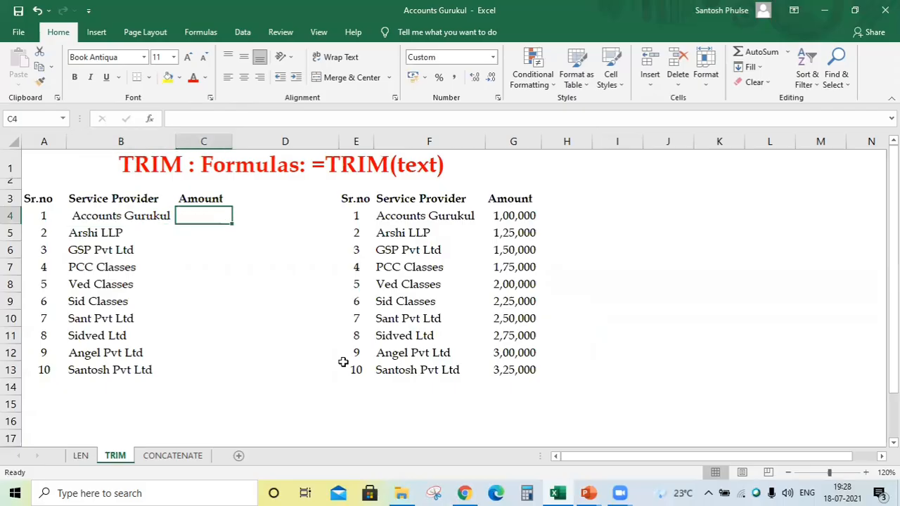
key("Left")
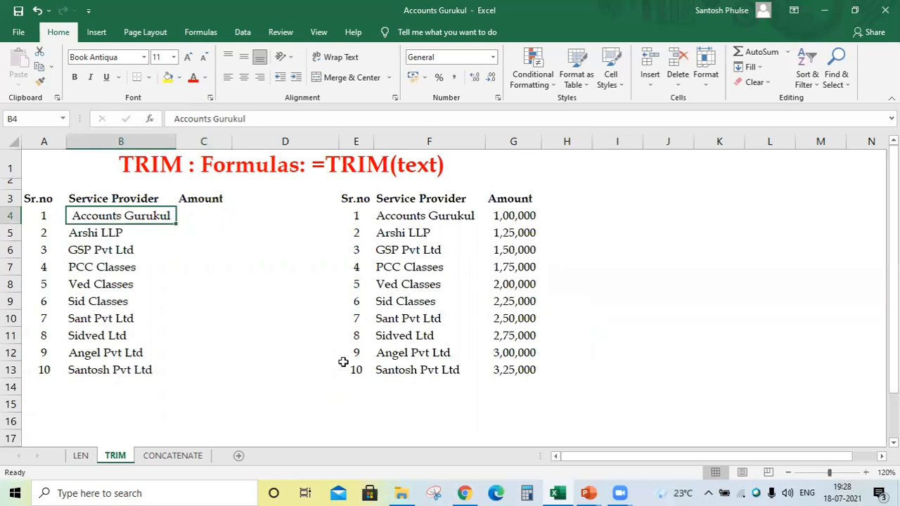
key("Down")
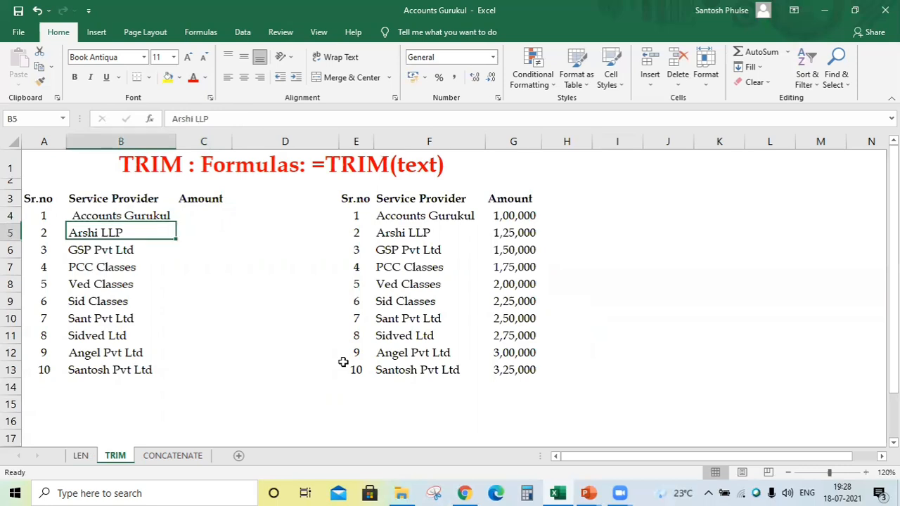
key("Up")
key("Down")
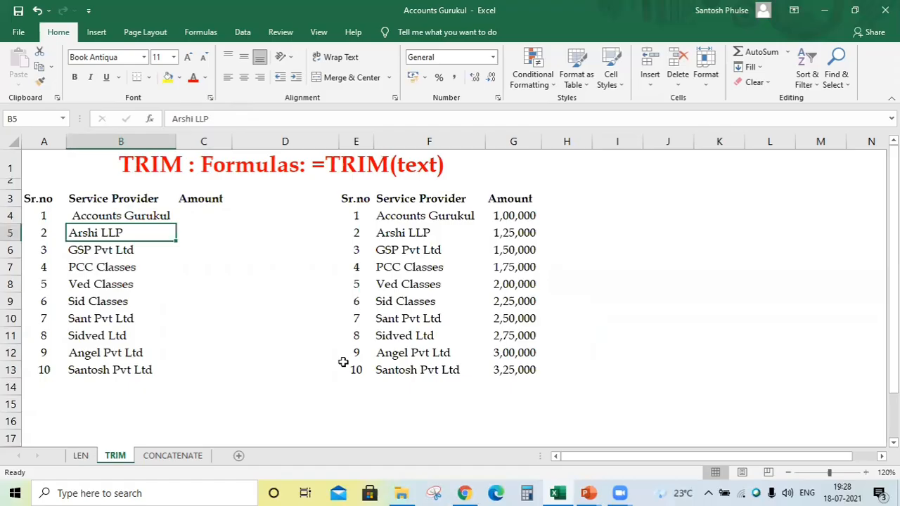
key("Up")
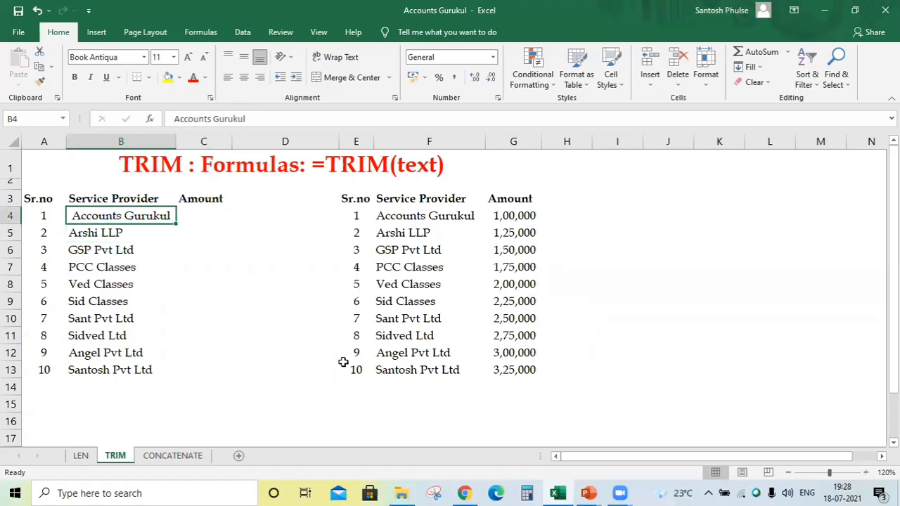
key("Right")
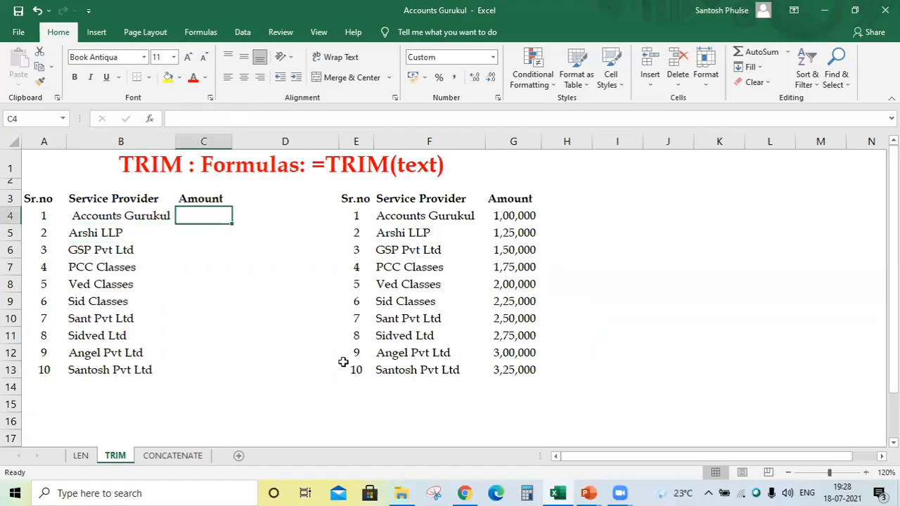
key("Down")
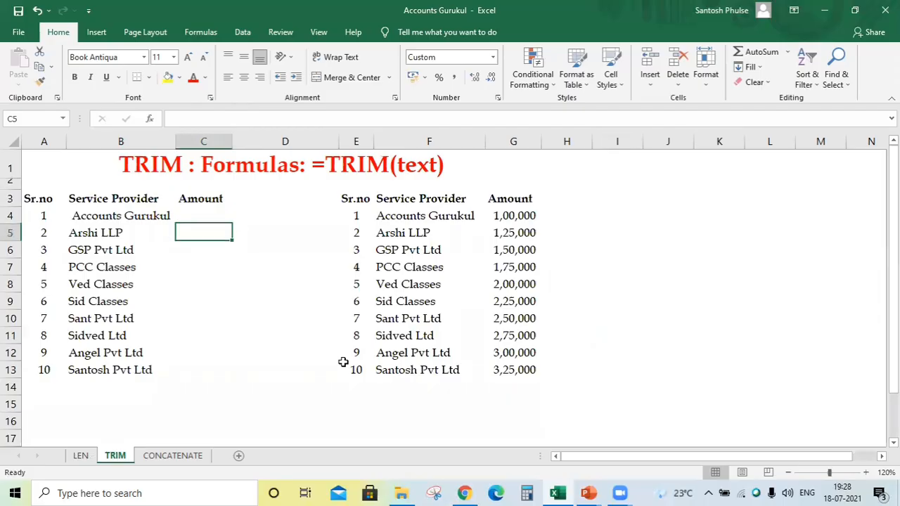
key("Up")
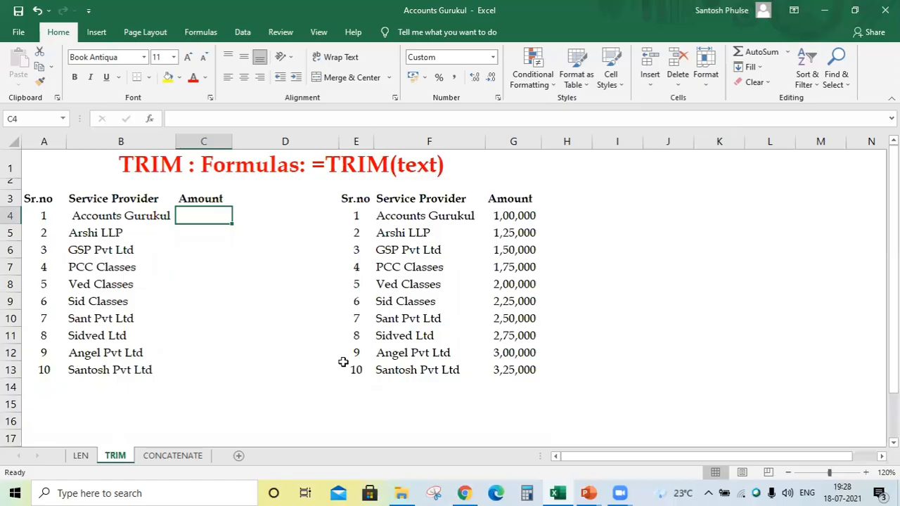
key("Left")
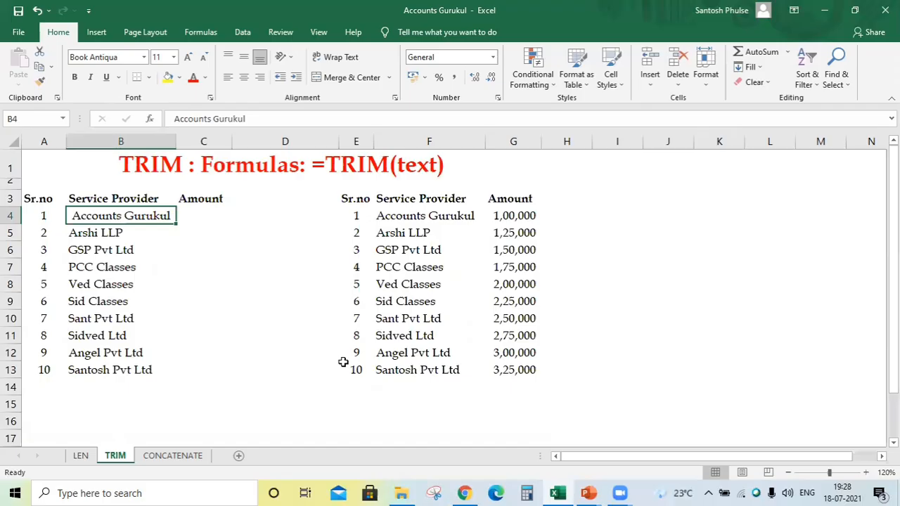
key("Right")
key("Right")
key("Right")
key("Right")
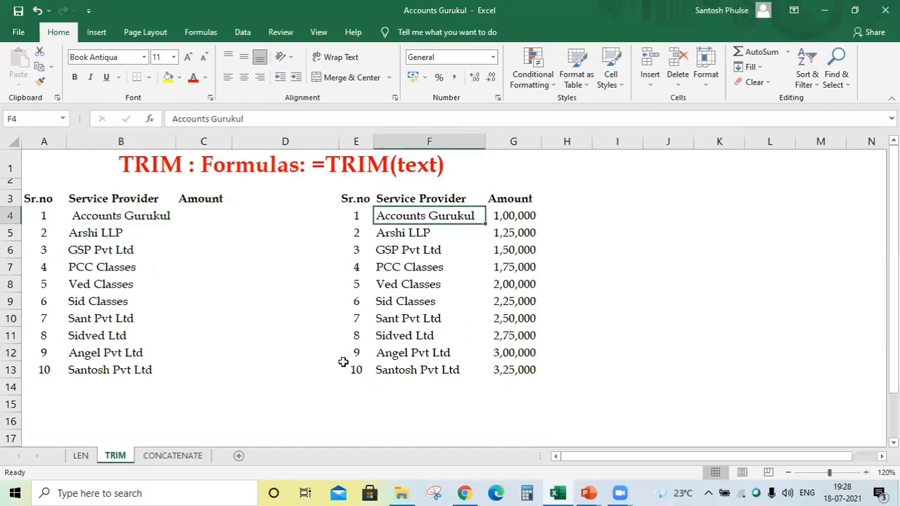
key("Left")
key("Left")
key("Left")
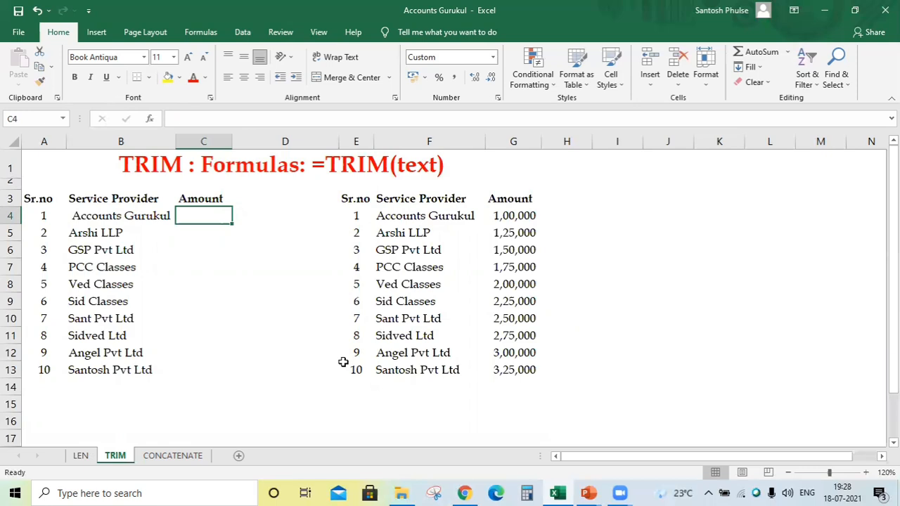
key("Right")
key("Right")
key("Right")
key("Left")
key("Left")
key("Left")
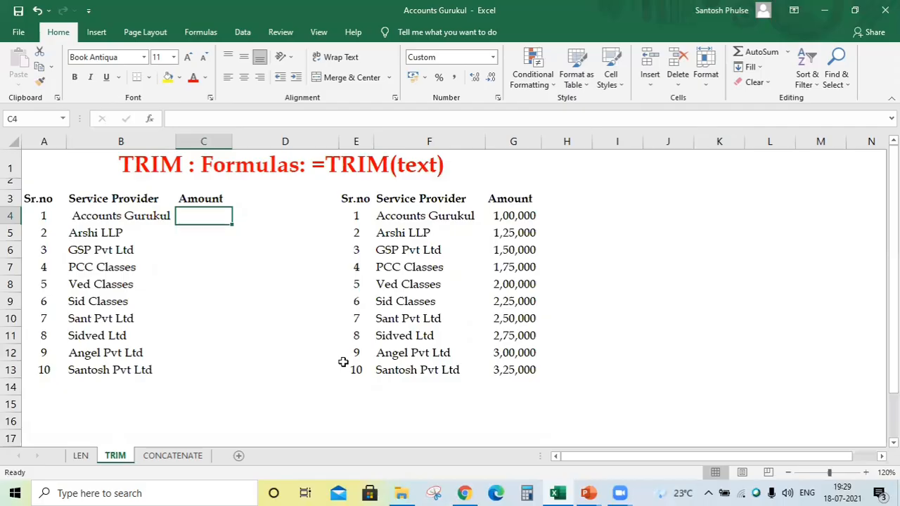
key("Left")
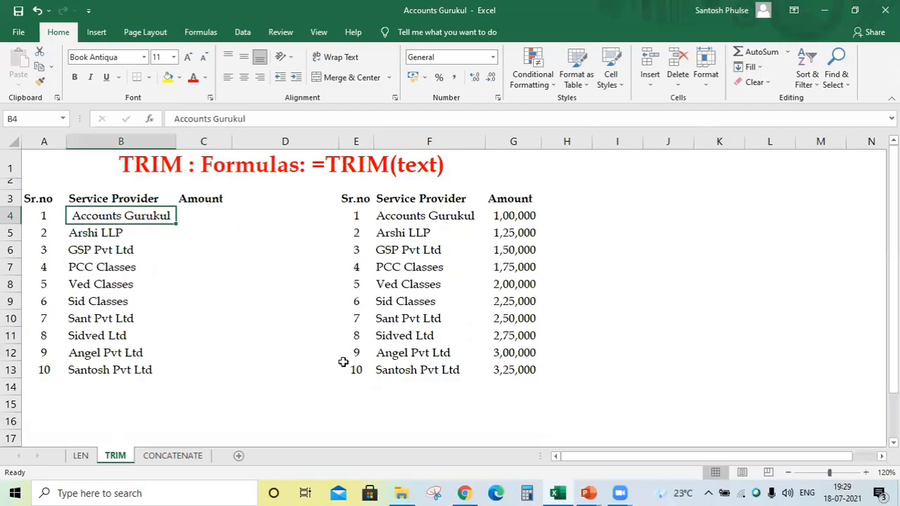
key("Right")
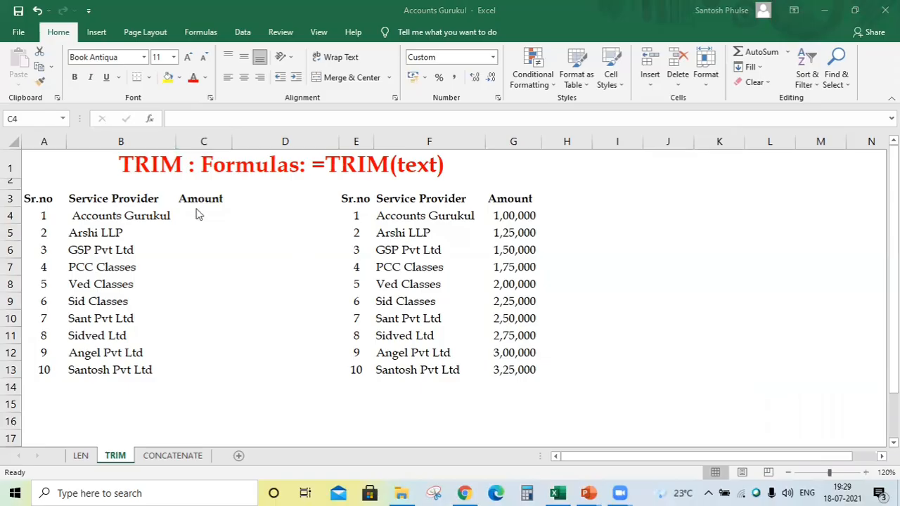
left_click(240, 289)
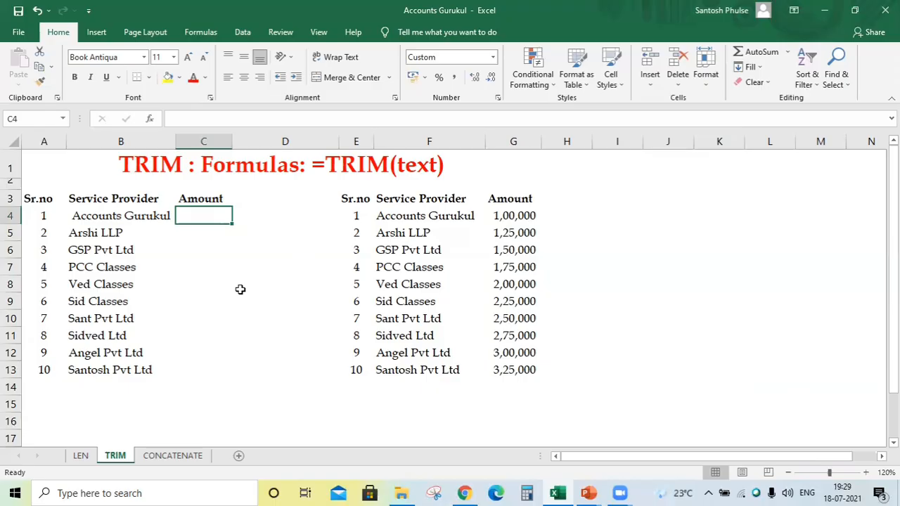
key("Left")
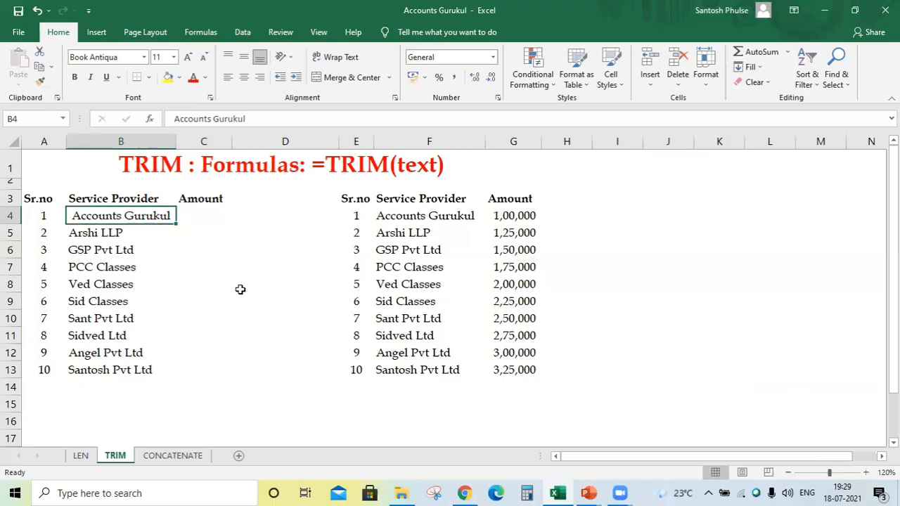
key("Right")
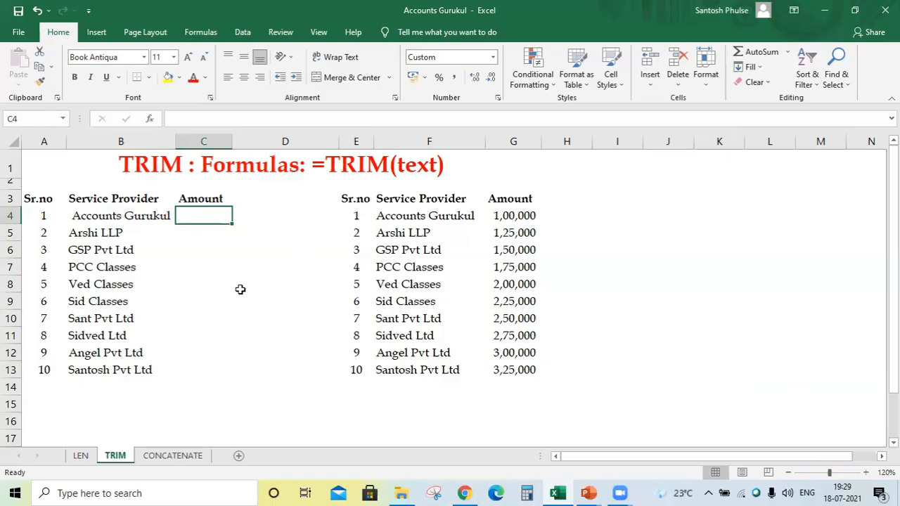
Enter a VLOOKUP formula in C4 that looks up B4 in F4:G13 and returns column 2 with an exact match (FALSE).
key("Down")
key("Up")
type("=v")
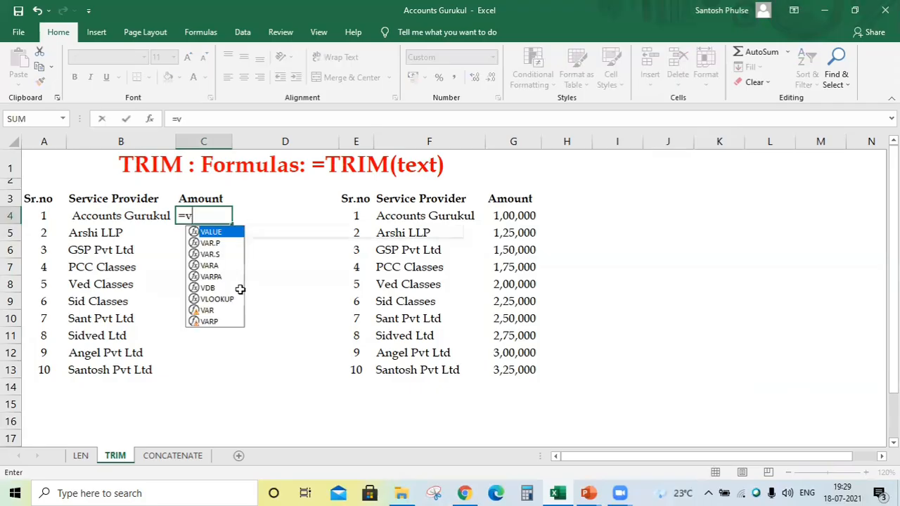
type("lookup(")
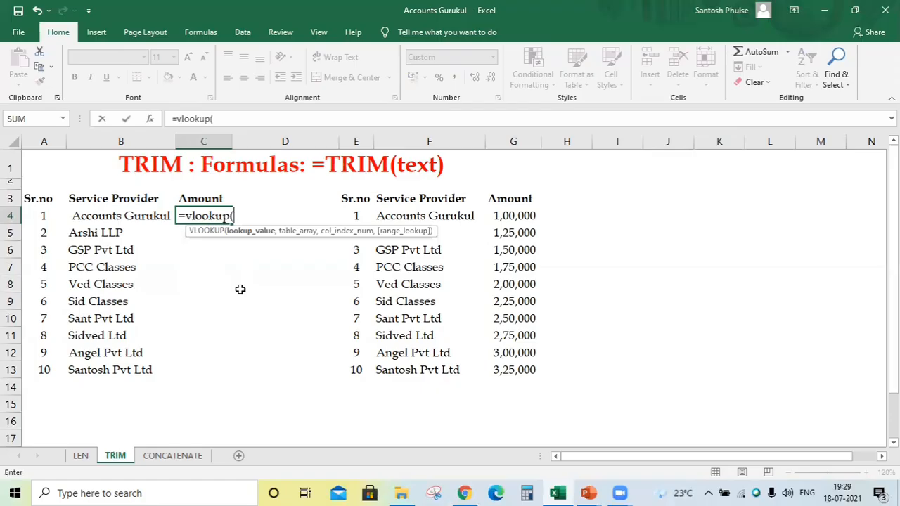
key("Left")
type(",")
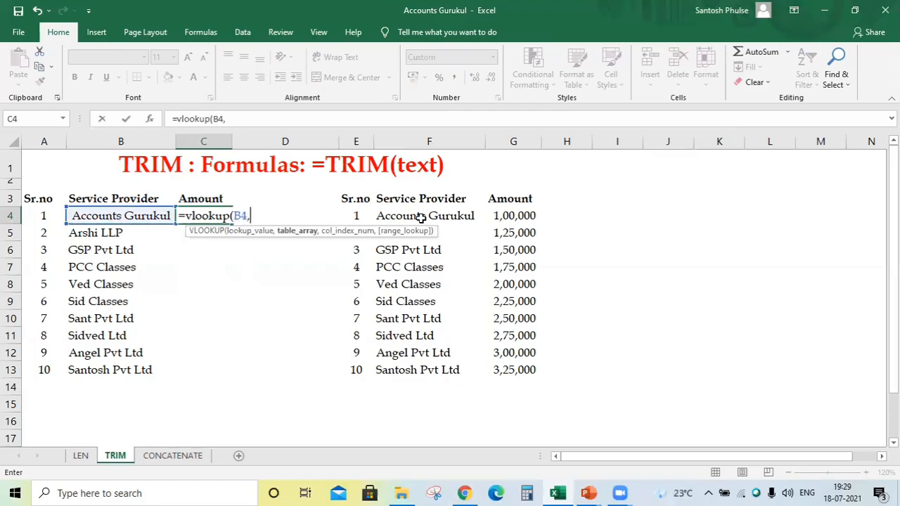
left_click(419, 216)
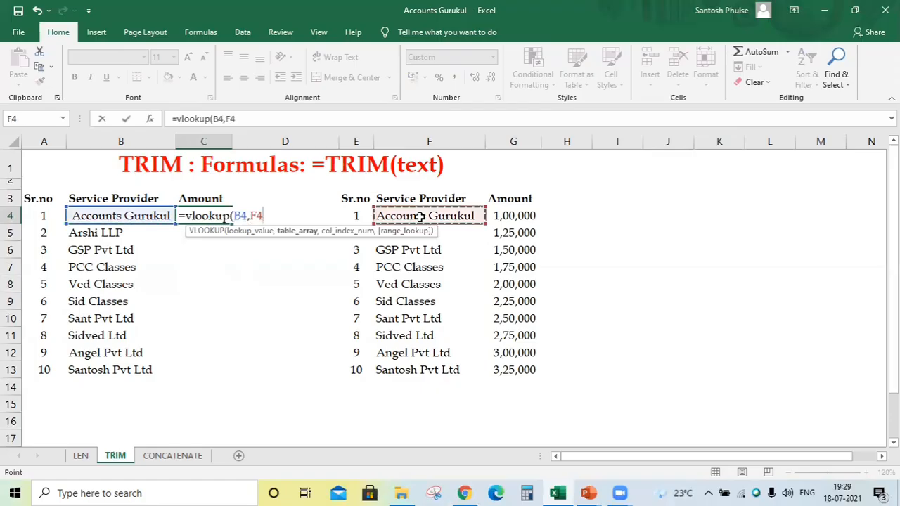
key("shift+Right")
key("ctrl+shift+Down")
type(",")
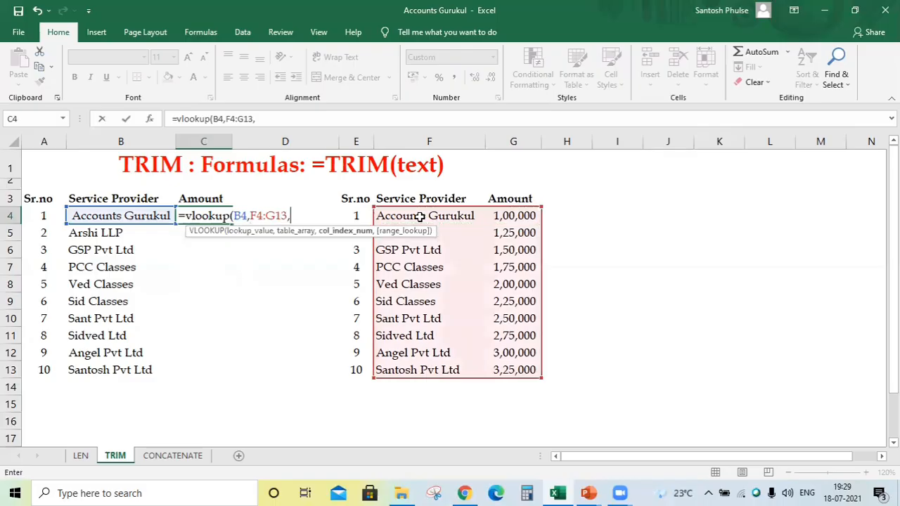
type("2,fals")
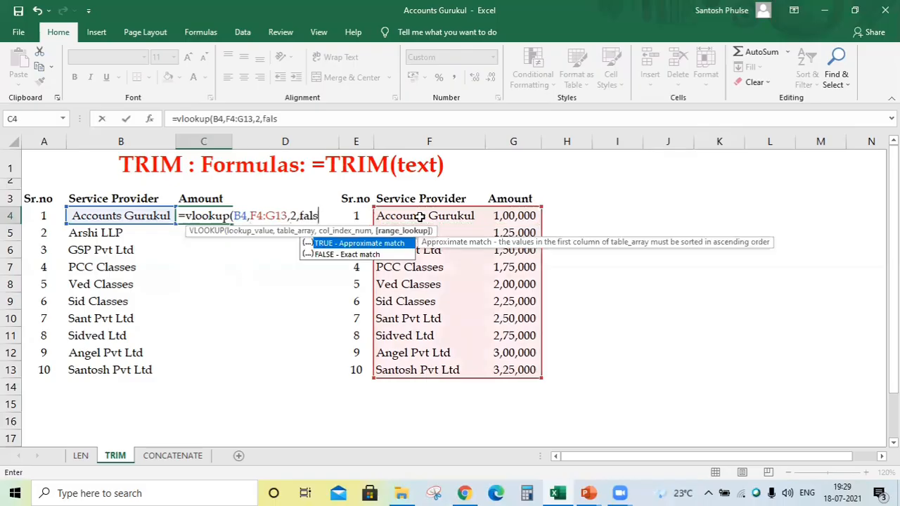
type("e)")
key("Return")
key("Up")
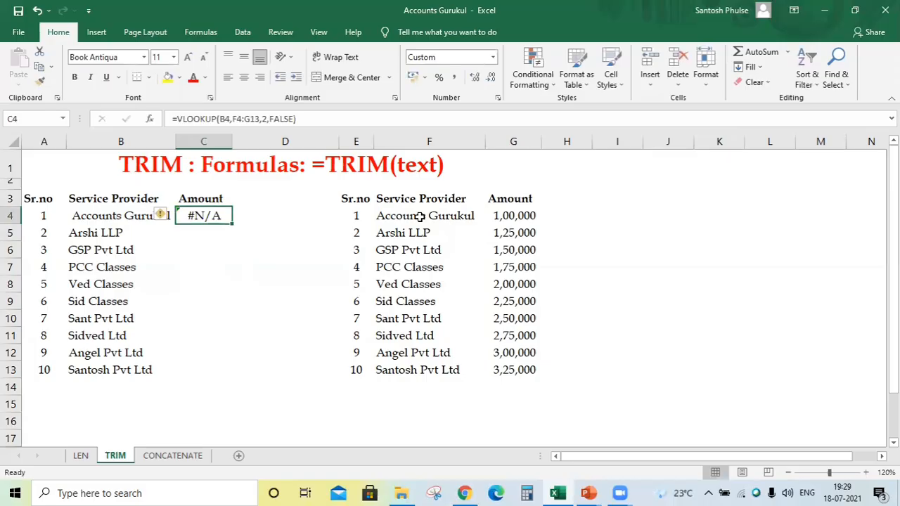
Copy the VLOOKUP formula from C4 down to C5:C13.
key("Up")
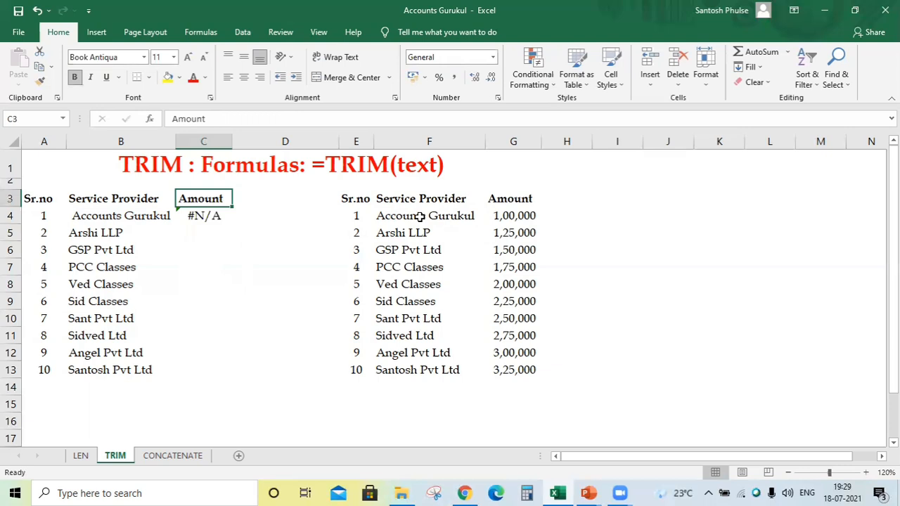
key("Down")
key("ctrl+c")
key("shift+Down")
key("shift+Down")
key("shift+Down")
key("shift+Down")
key("shift+Down")
key("shift+Down")
key("shift+Down")
key("shift+Down")
key("shift+Down")
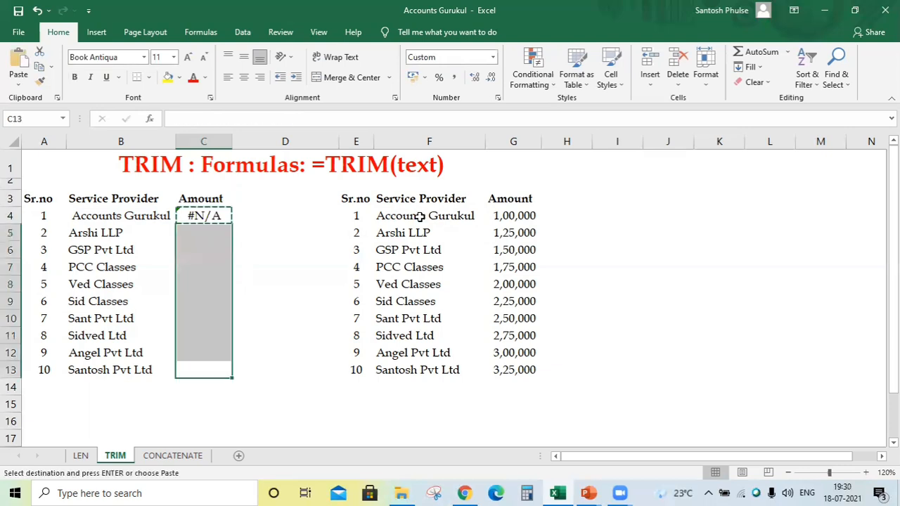
key("ctrl+v")
Make the service provider names and amounts in B5:C9 bold.
key("Up")
key("Down")
key("Down")
key("Down")
key("Up")
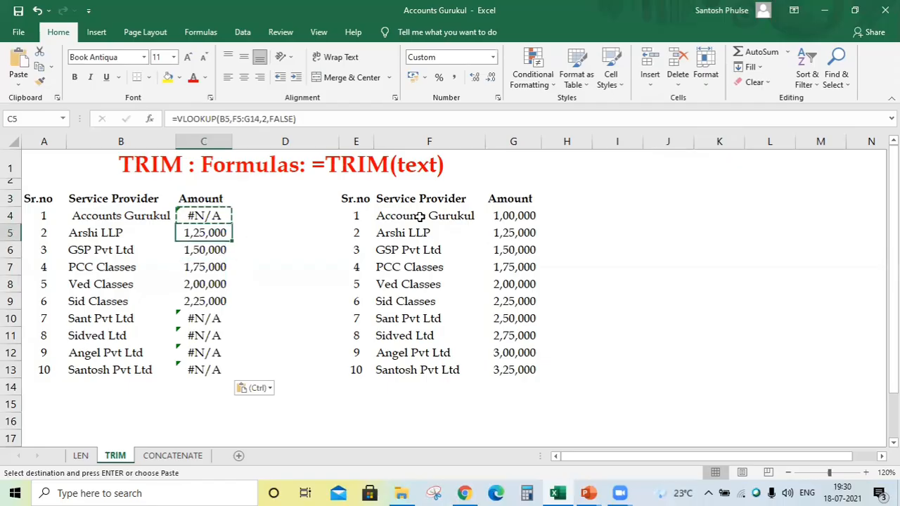
key("shift+Down")
key("shift+Down")
key("shift+Down")
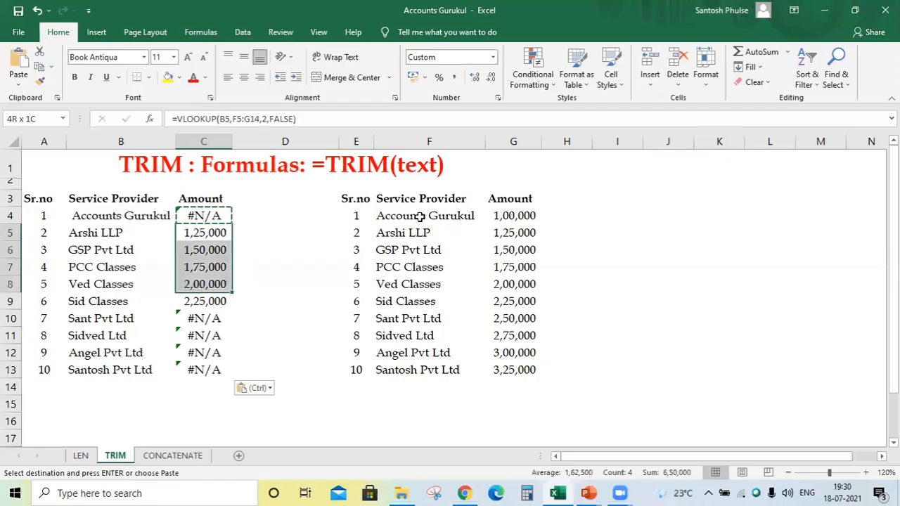
key("shift+Down")
key("shift+Left")
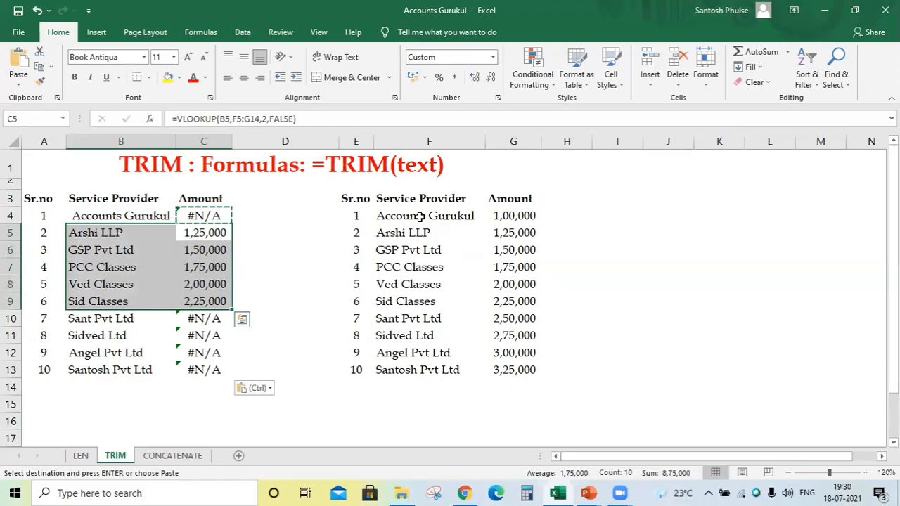
key("ctrl+b")
Format the first service provider name in both tables, B4 and F4, as bold red text.
key("Up")
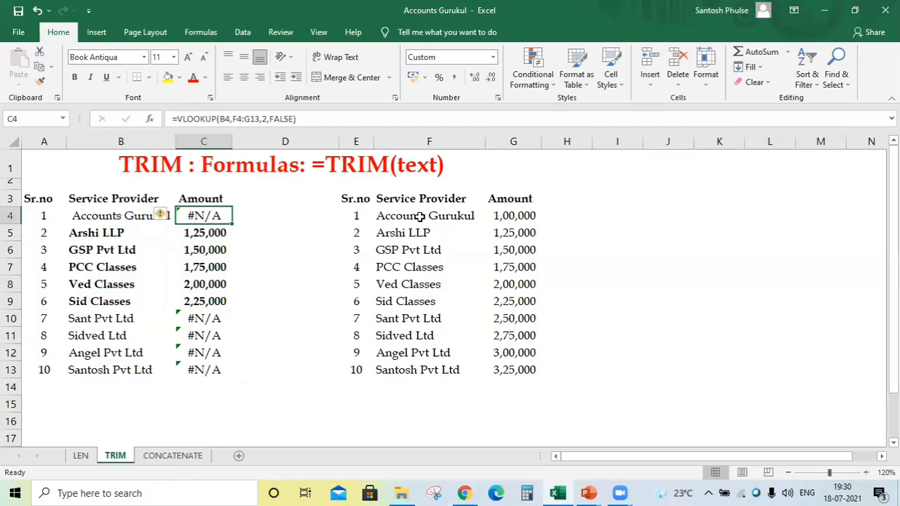
key("Left")
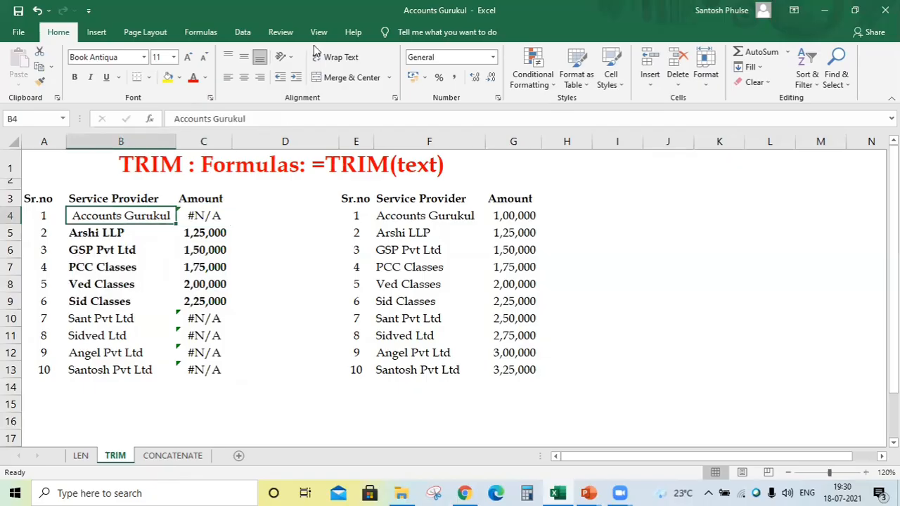
left_click(191, 79)
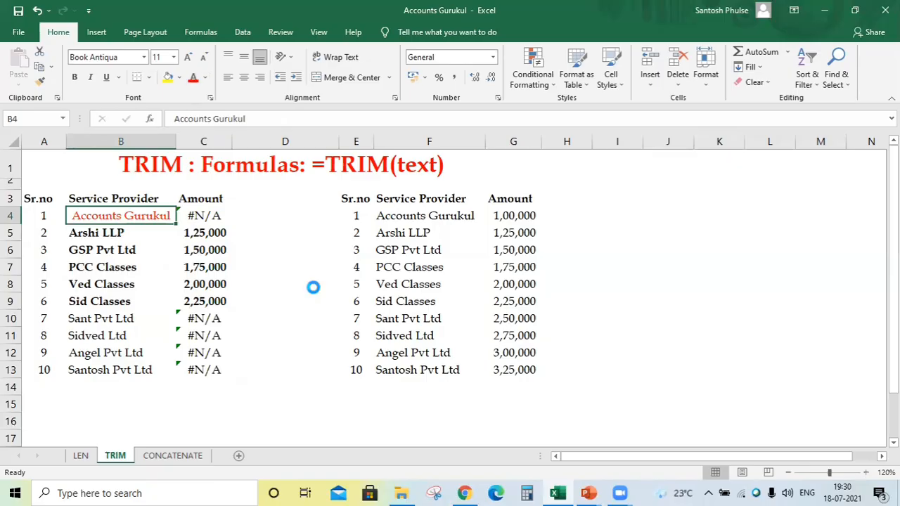
key("Right")
key("Right")
key("Right")
key("Right")
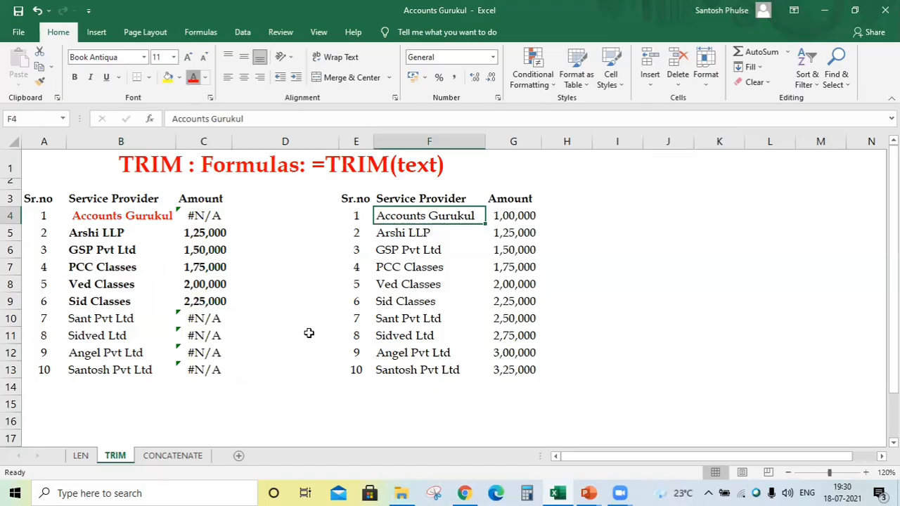
key("ctrl+b")
key("Down")
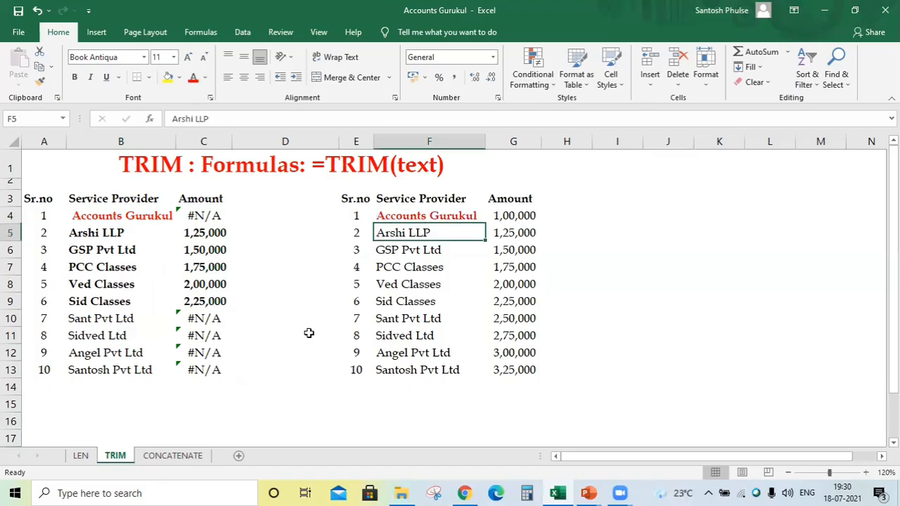
Format the last four service provider names in the first table, B10:B13, as bold red text.
key("Left")
key("Left")
key("Left")
key("Down")
key("Left")
key("Down")
key("Down")
key("Down")
key("Down")
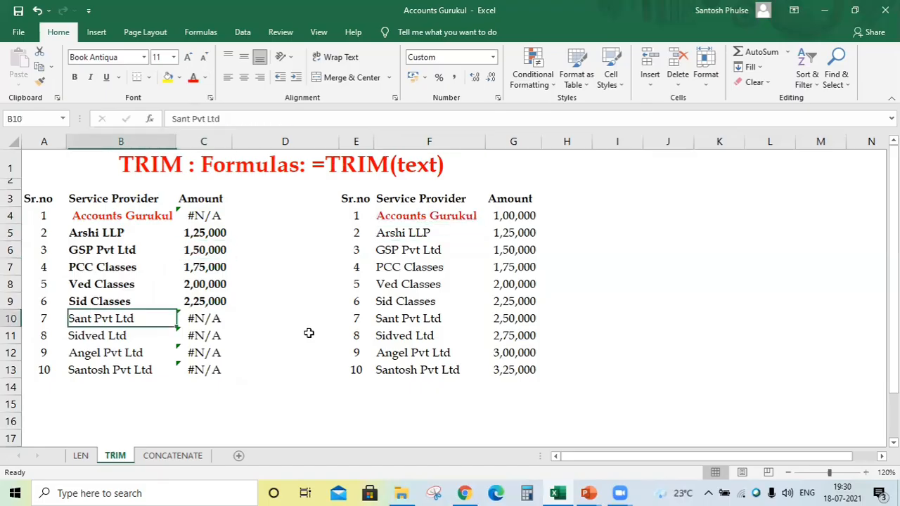
key("ctrl+shift+Down")
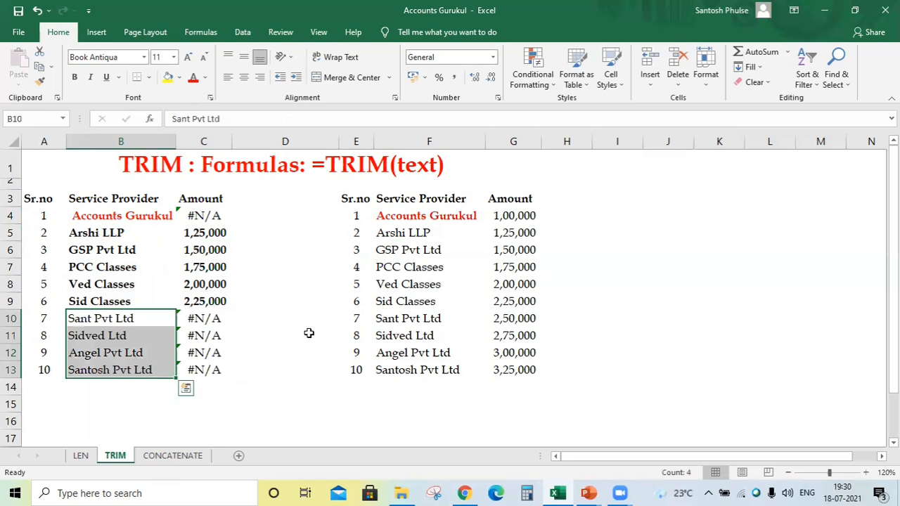
key("ctrl+b")
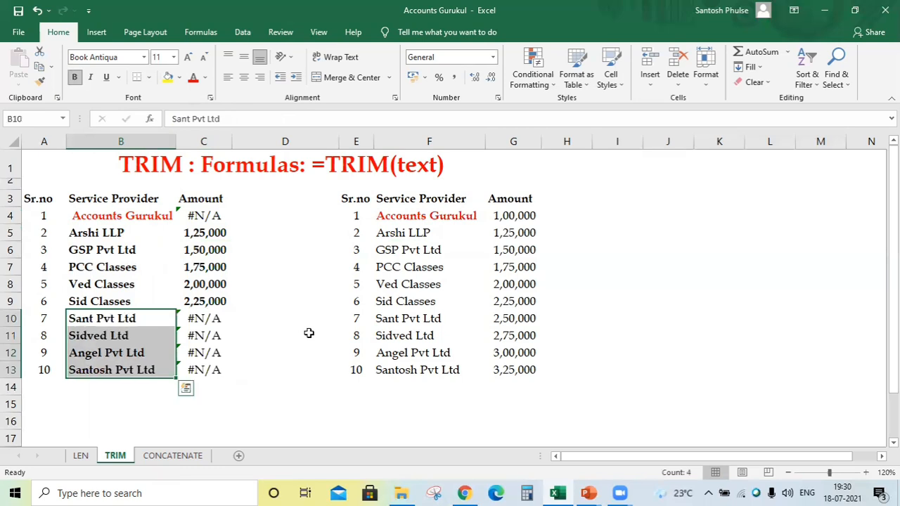
left_click(192, 78)
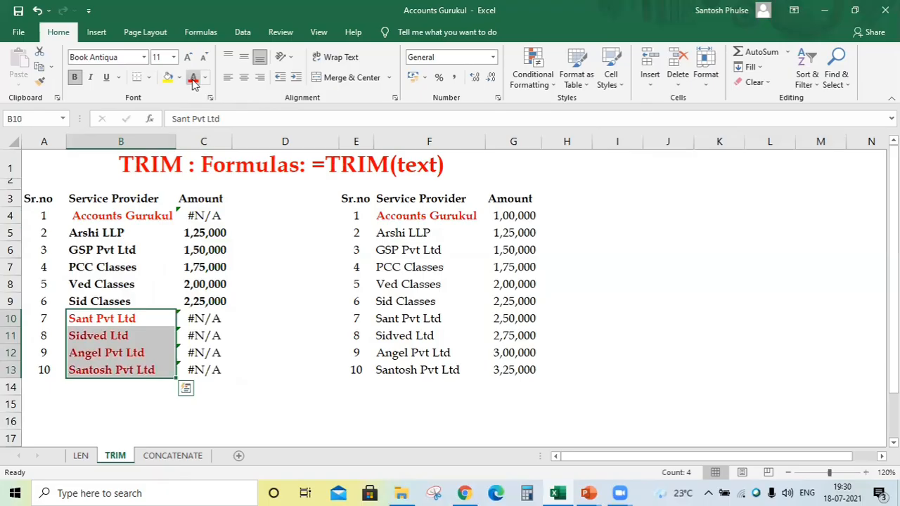
Give the matching names in the second table, F10:F13, the same bold red formatting.
key("Right")
key("Right")
key("Right")
key("Right")
key("ctrl+shift+Down")
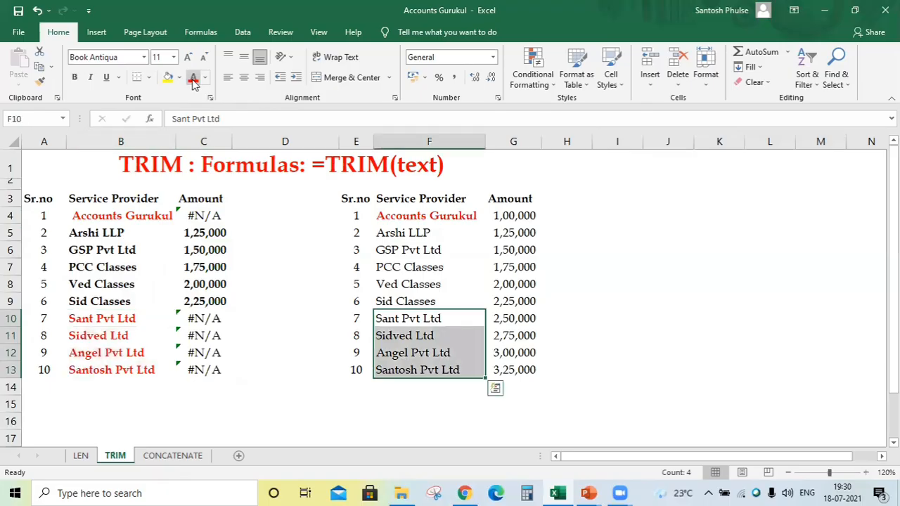
key("ctrl+b")
left_click(192, 78)
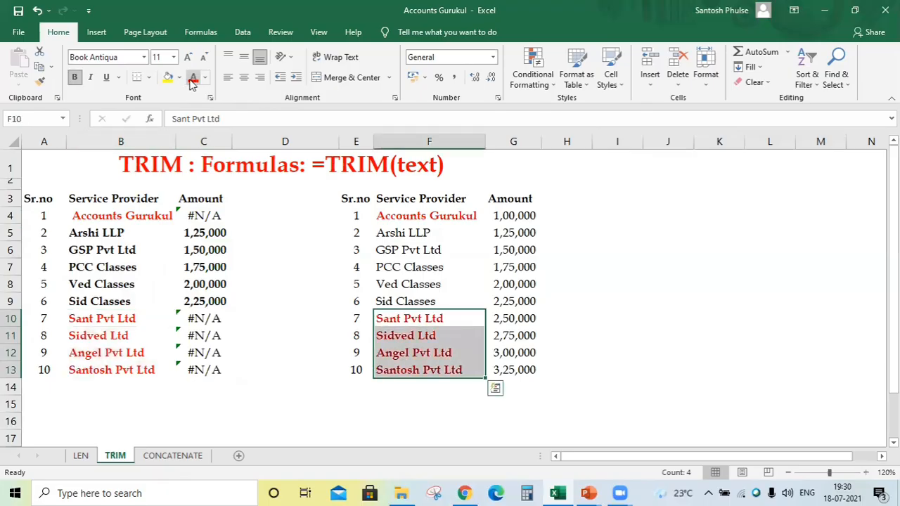
Compare the looked-up amounts and the red provider names in the first table with their counterparts in the second table.
key("Left")
key("Left")
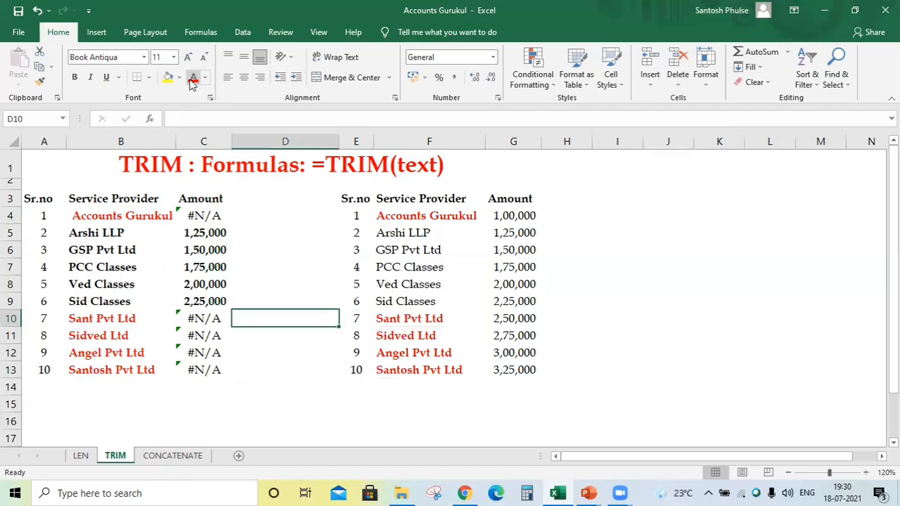
key("Left")
key("Up")
key("Up")
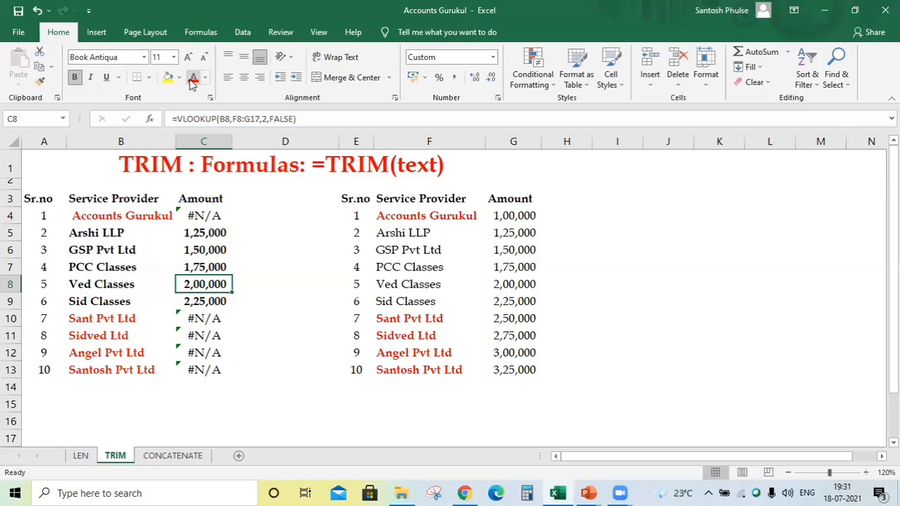
key("Right")
key("Right")
key("Right")
key("Down")
key("Down")
key("Down")
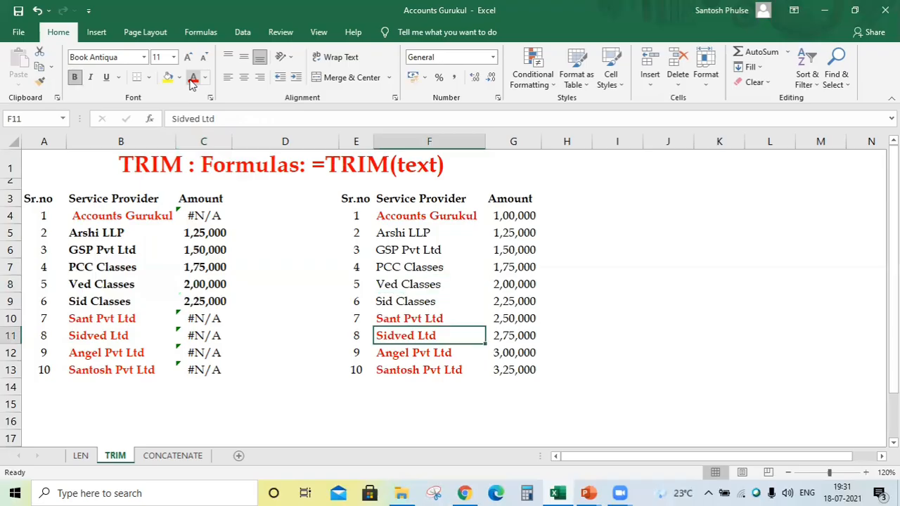
key("Up")
key("Left")
key("Down")
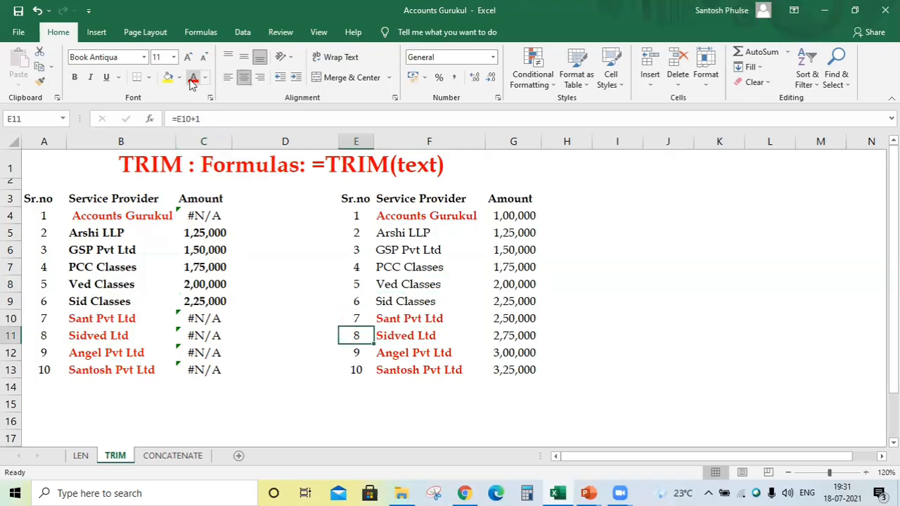
key("Up")
key("Left")
key("Left")
key("Left")
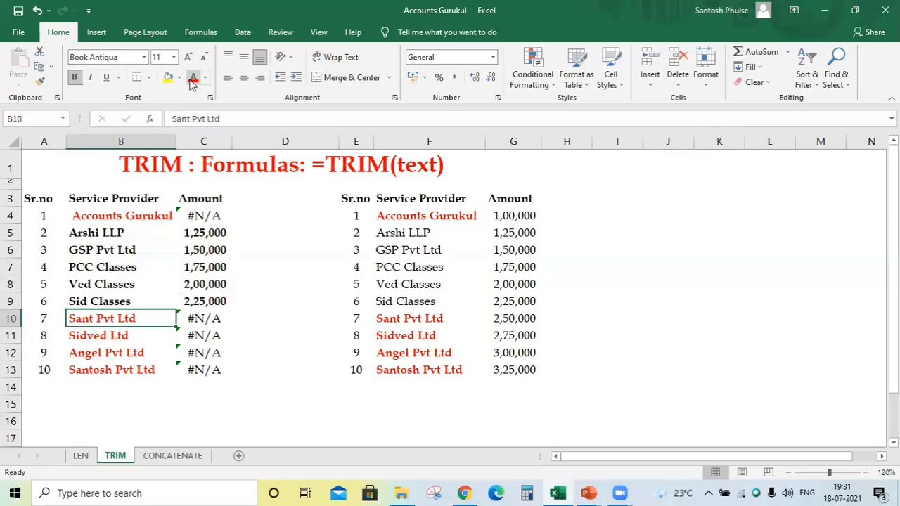
Inspect the text of B4 in edit mode for extra spaces before and after the name, leaving it as it is.
key("Up")
key("Up")
key("Up")
key("Up")
key("Up")
key("Up")
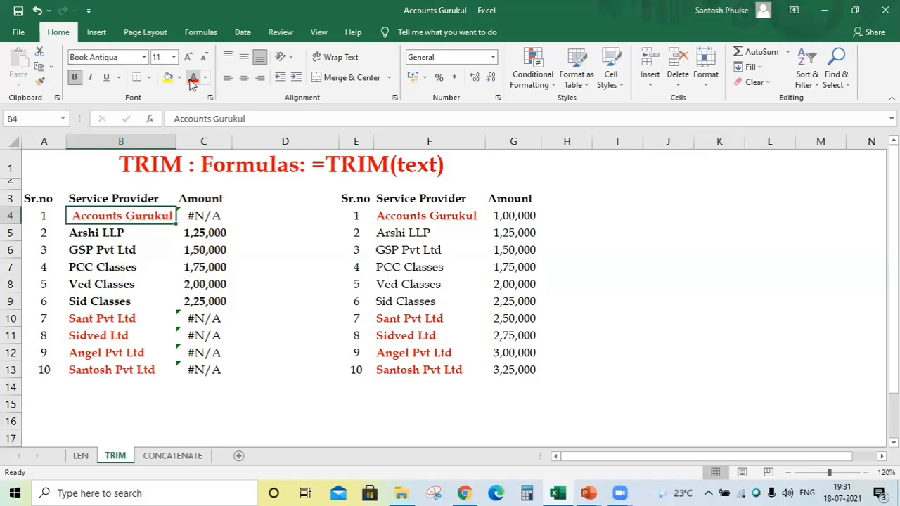
key("F2")
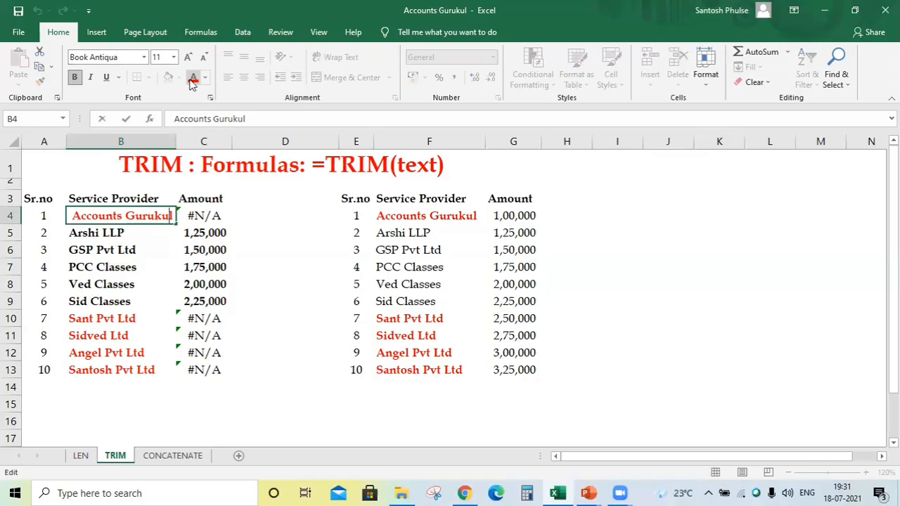
key("Home")
key("Return")
key("Up")
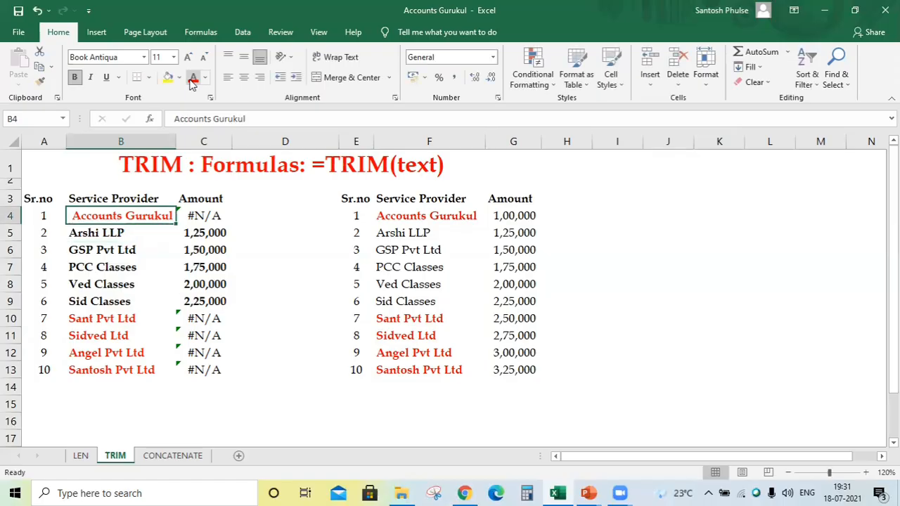
Examine the red service provider names in B10:B13 one by one for stray spaces.
key("Down")
key("Down")
key("Down")
key("Down")
key("Down")
key("Down")
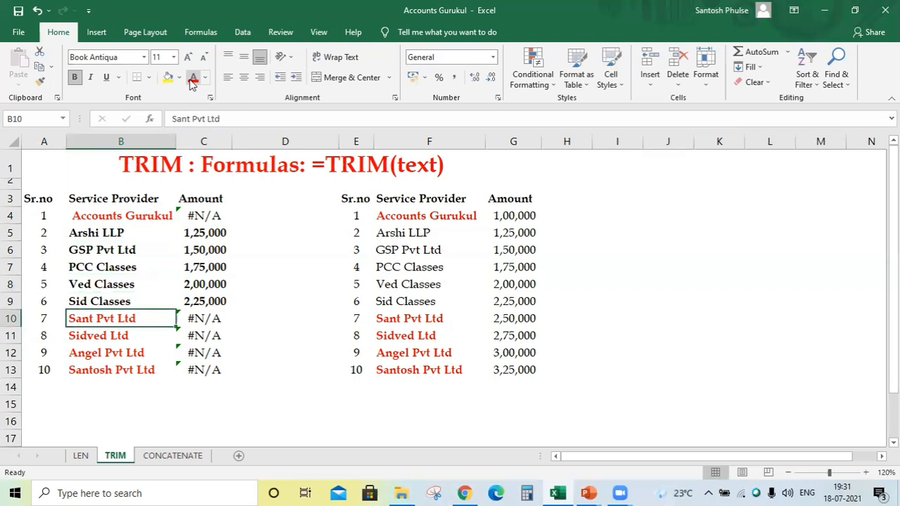
key("Down")
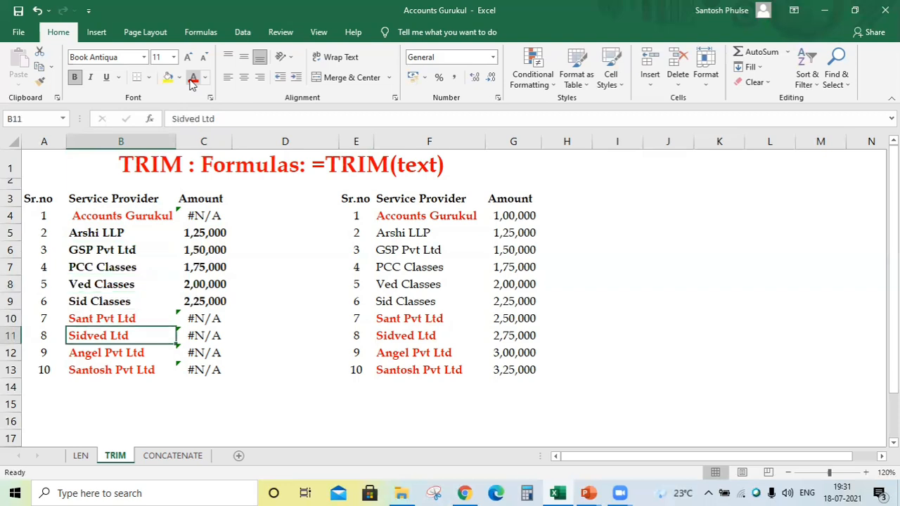
key("Down")
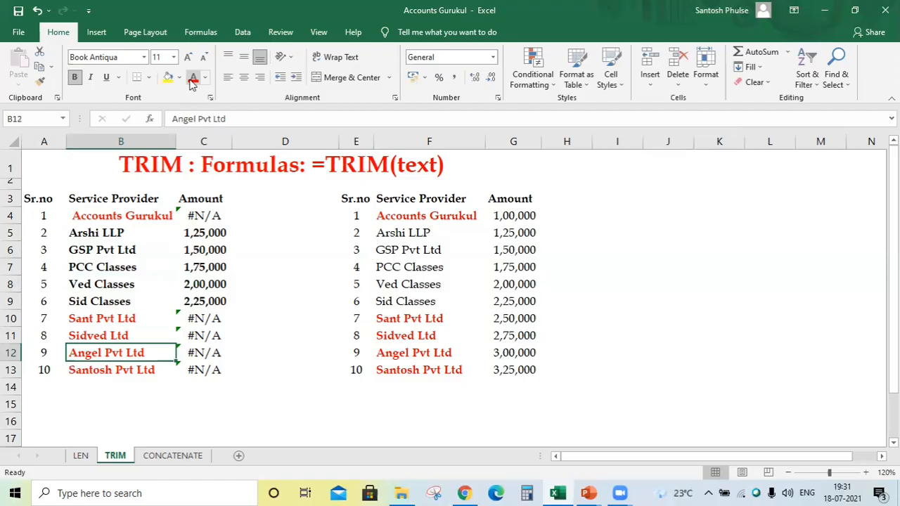
key("Down")
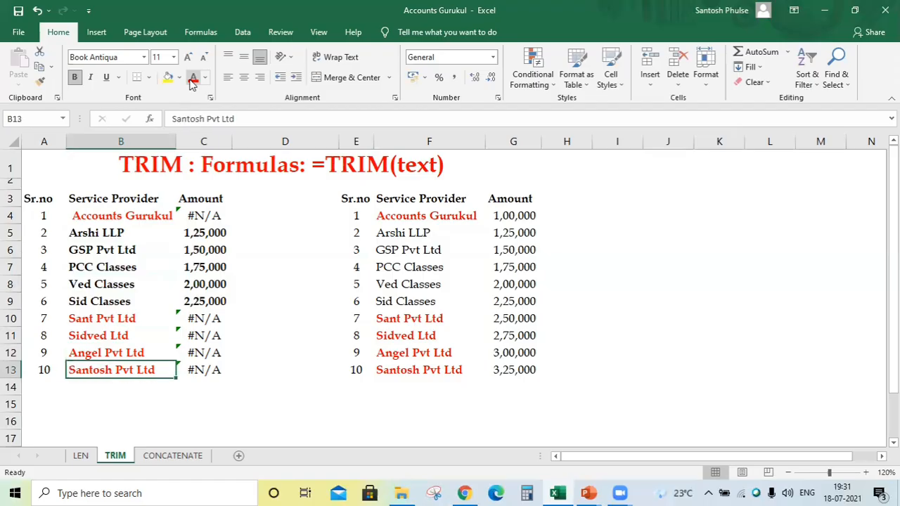
key("Up")
key("Up")
key("Up")
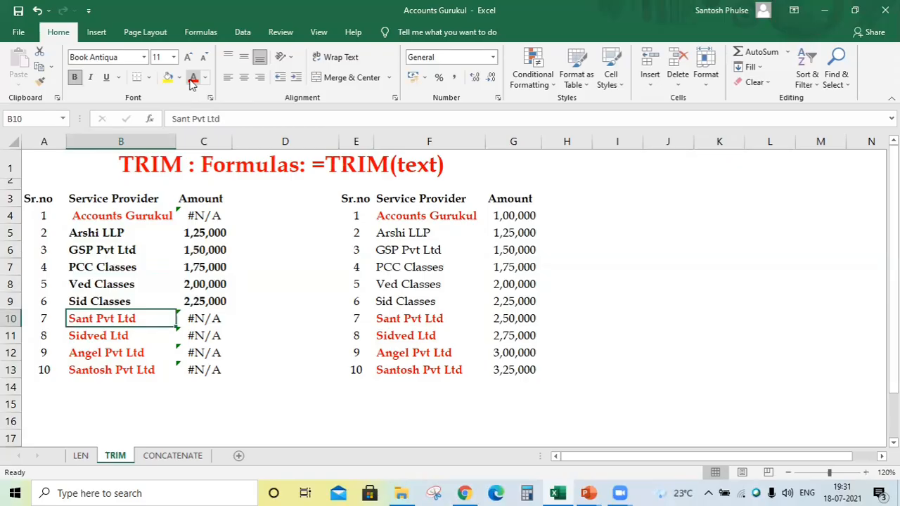
Enter the formula =TRIM(B4) in D4 to strip the extra spaces from the first service provider name.
key("Up")
key("Up")
key("Up")
key("Up")
key("Up")
key("Up")
key("Up")
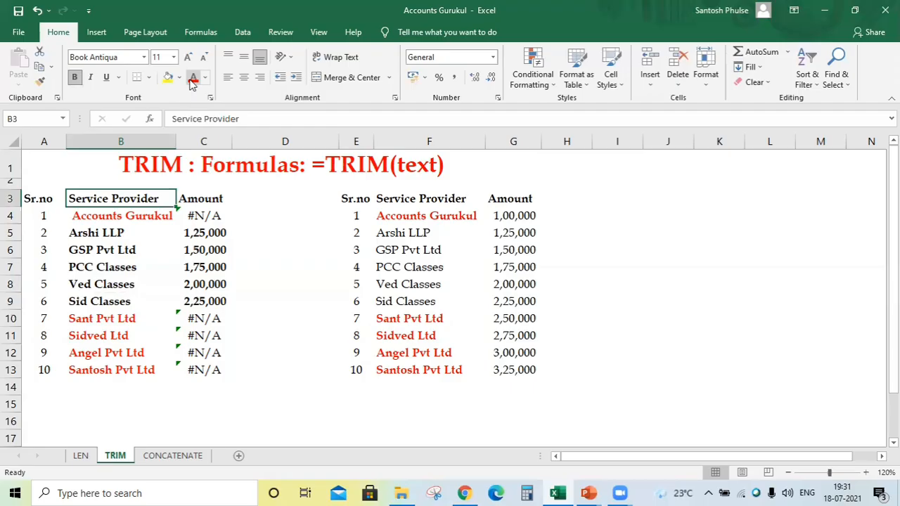
key("Down")
key("Right")
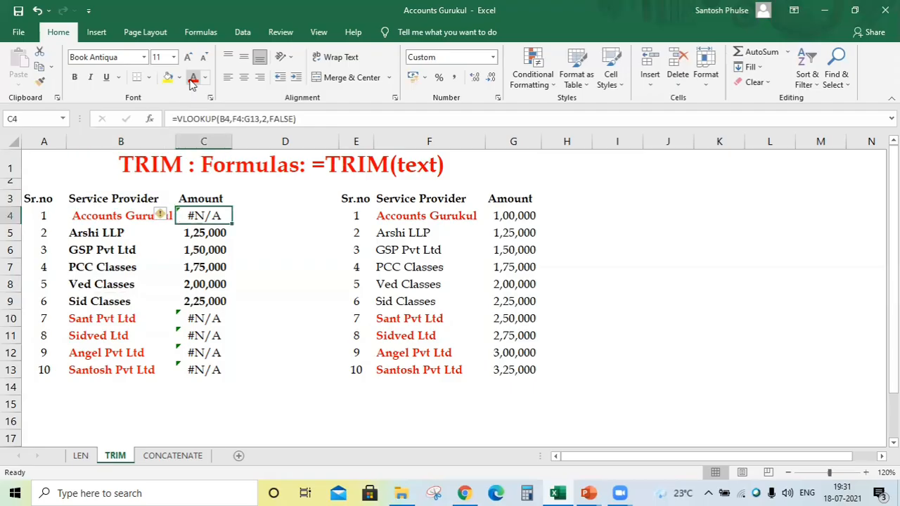
key("Right")
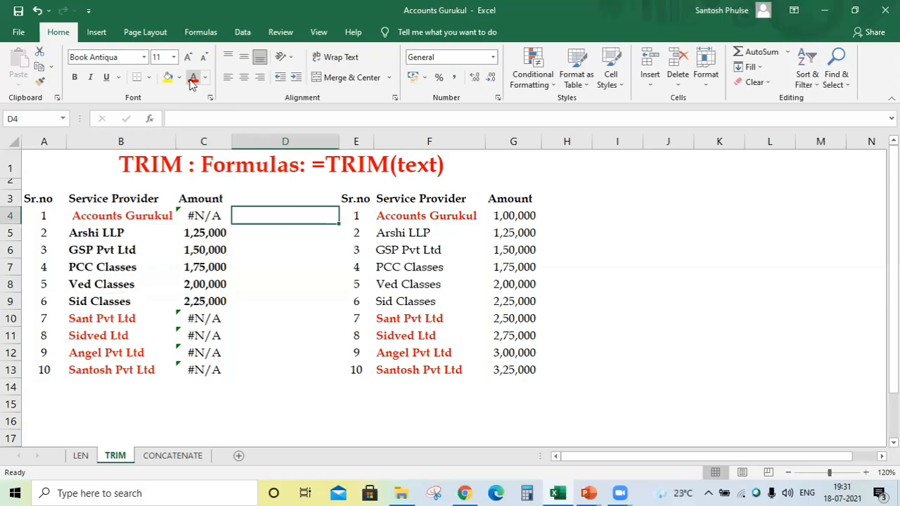
type("=")
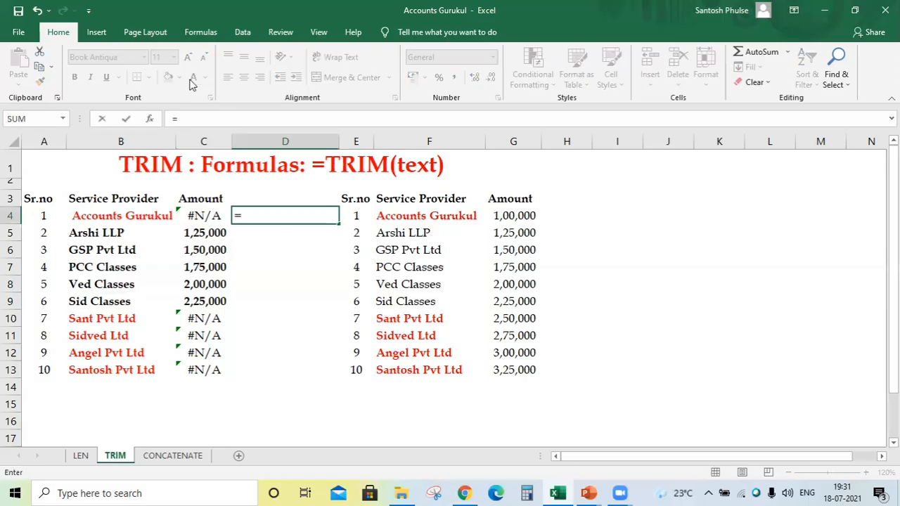
type("trim(")
key("Left")
key("Left")
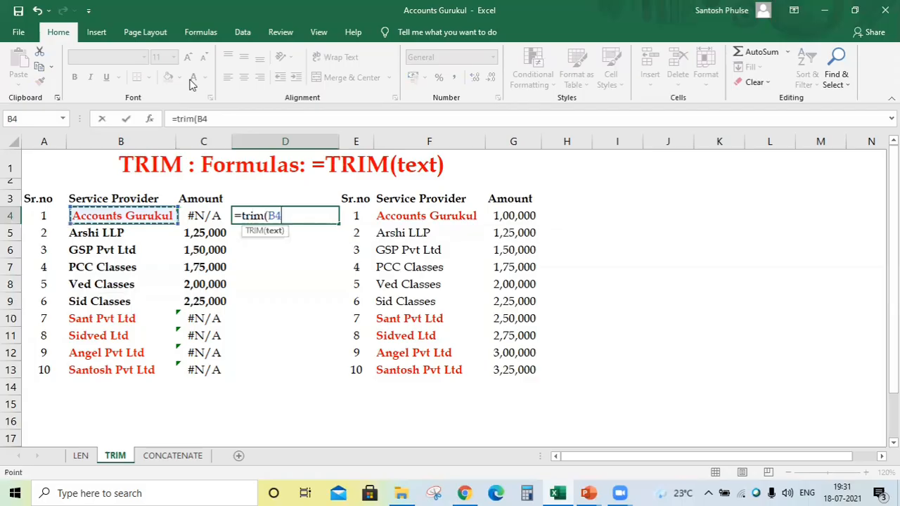
key("Return")
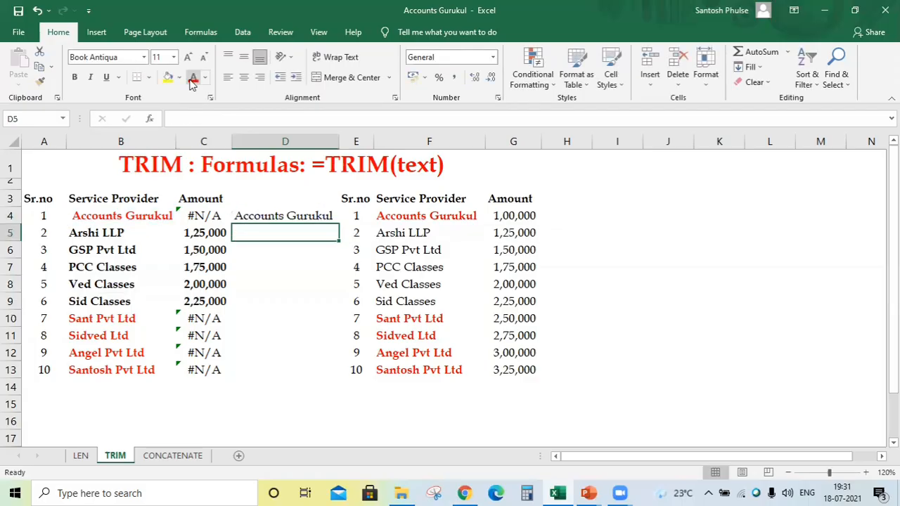
Copy the TRIM formula from D4 down to D5:D13 and return to D4.
key("Up")
key("ctrl+c")
key("Left")
key("ctrl+Down")
key("Right")
key("shift+Up")
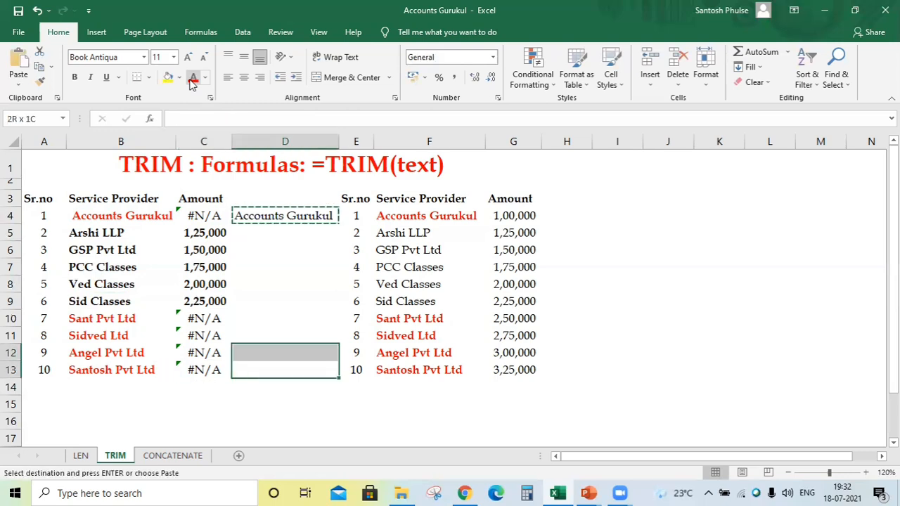
key("shift+Up")
key("shift+Up")
key("shift+Up")
key("shift+Up")
key("shift+Up")
key("shift+Up")
key("shift+Up")
key("Return")
key("ctrl+Up")
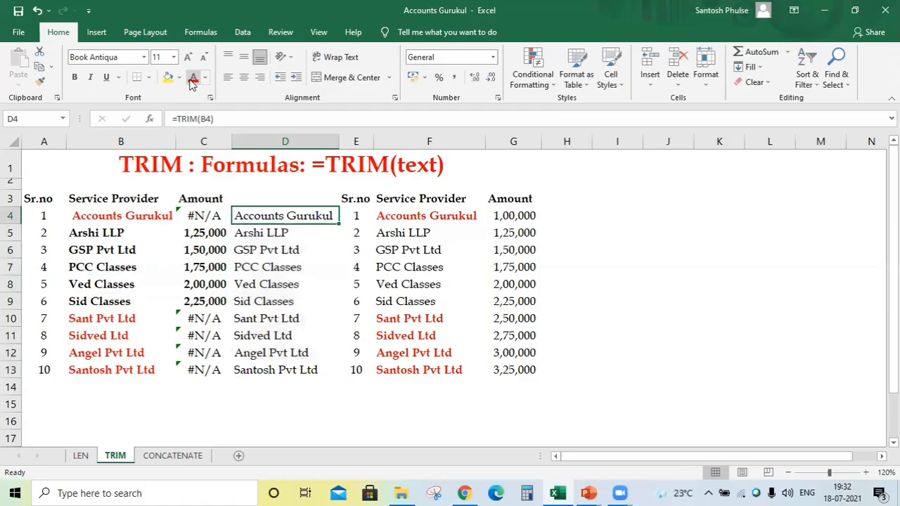
Compare the original service provider names in column B with the trimmed names in column D.
key("Left")
key("Left")
key("Down")
key("Down")
key("Down")
key("Down")
key("Down")
key("Down")
key("Right")
key("Right")
key("Up")
key("Up")
key("Up")
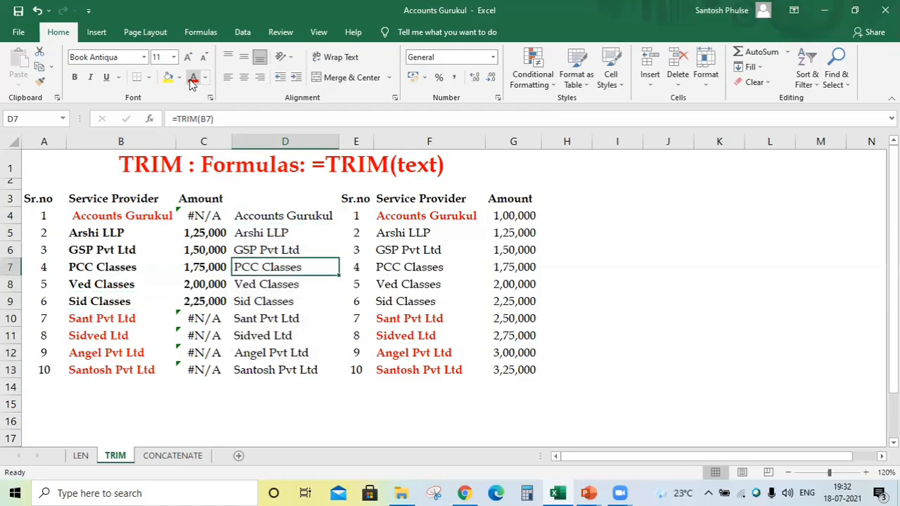
Copy D4:D14 and paste it as values over the service provider names starting at B4.
key("Up")
key("Up")
key("Up")
key("shift+Down")
key("shift+Down")
key("shift+Down")
key("shift+Down")
key("shift+Down")
key("shift+Down")
key("shift+Down")
key("shift+Down")
key("shift+Down")
key("shift+Down")
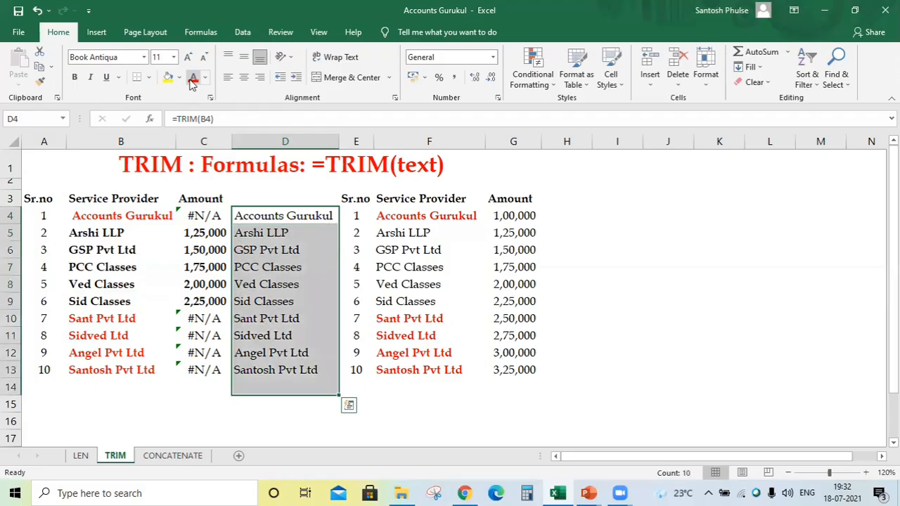
key("ctrl+c")
key("Left")
key("Left")
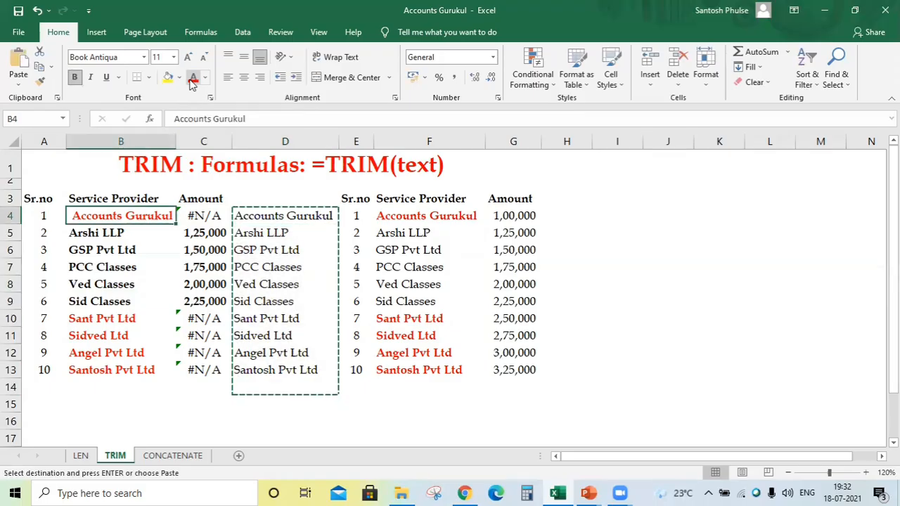
key("ctrl+alt+v")
key("alt+v")
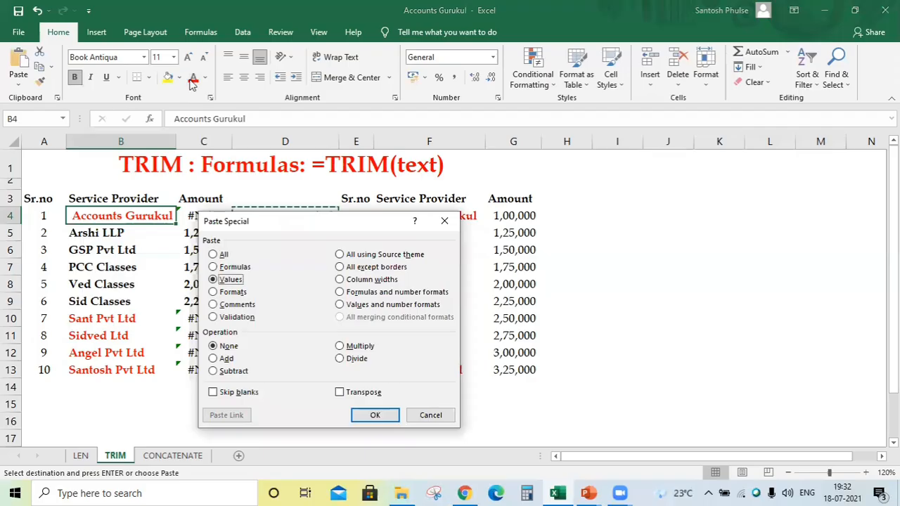
key("Return")
Clear the helper TRIM formulas from D4:D13 and check the amounts in column C down to C10.
key("Right")
key("Right")
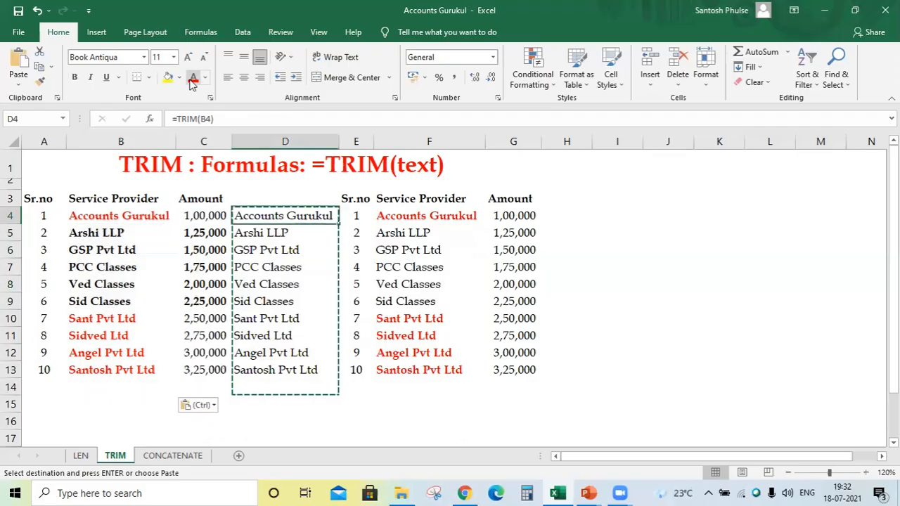
key("ctrl+shift+Down")
key("Delete")
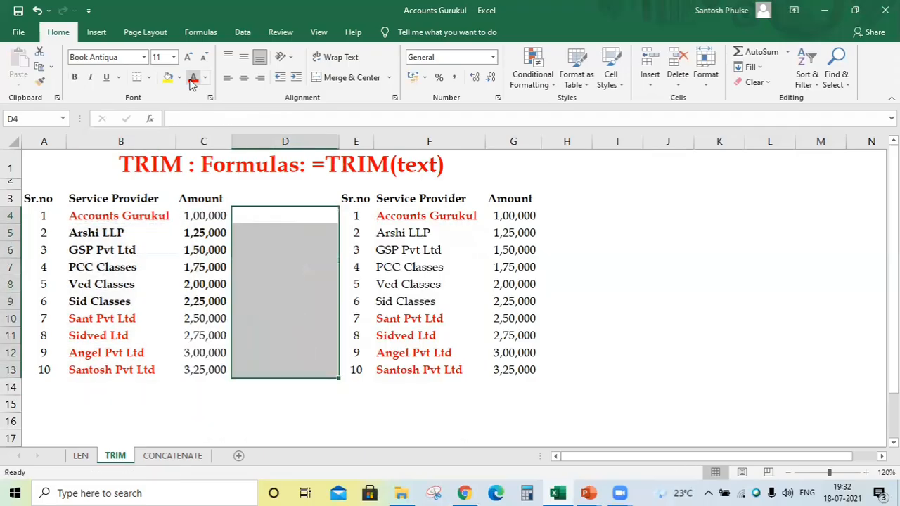
key("Left")
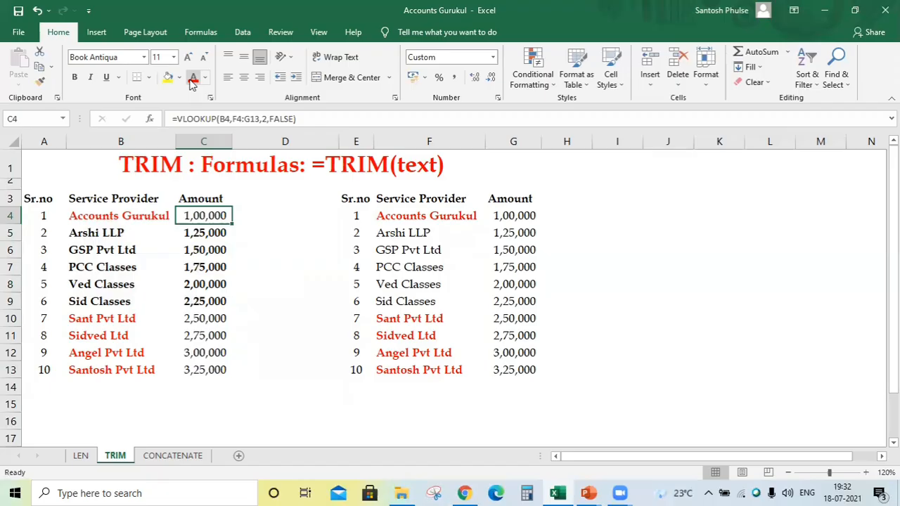
key("Down")
key("Down")
key("Down")
key("Down")
key("Down")
key("Down")
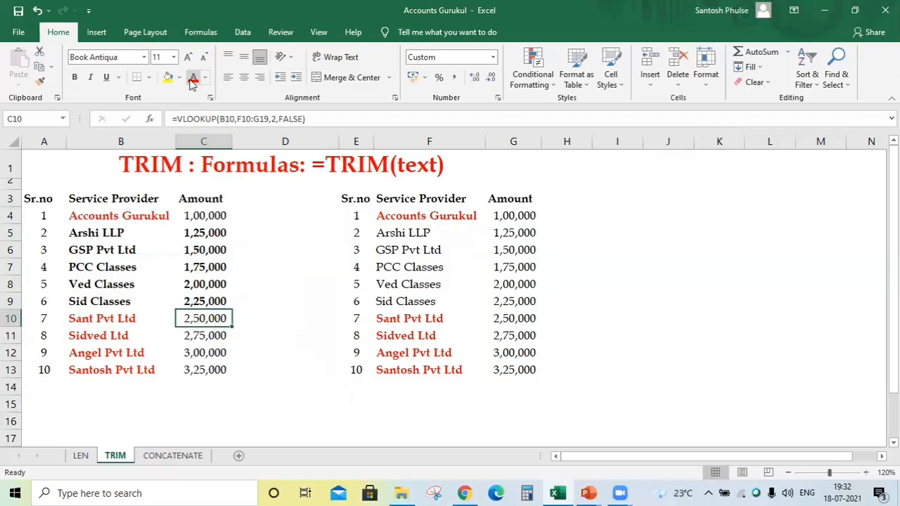
Undo the clearing of the column D formulas and the values pasted into column B.
key("Left")
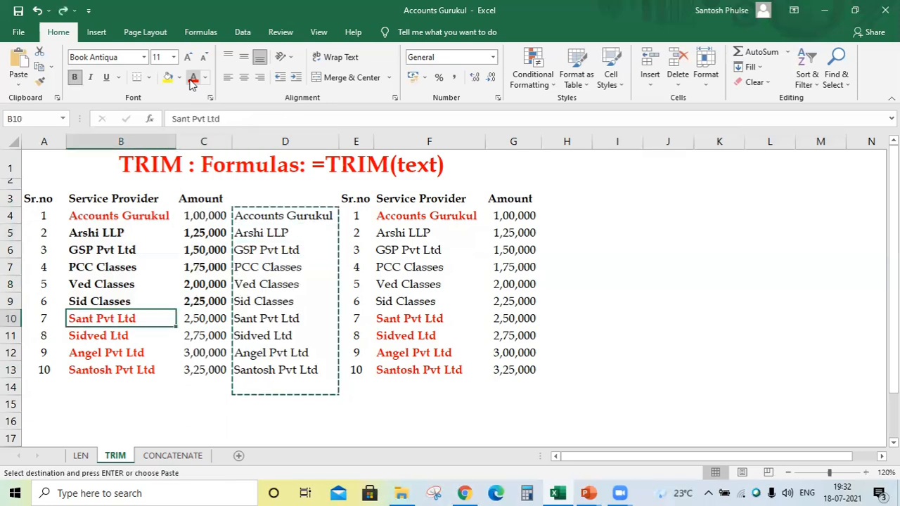
key("Escape")
key("Down")
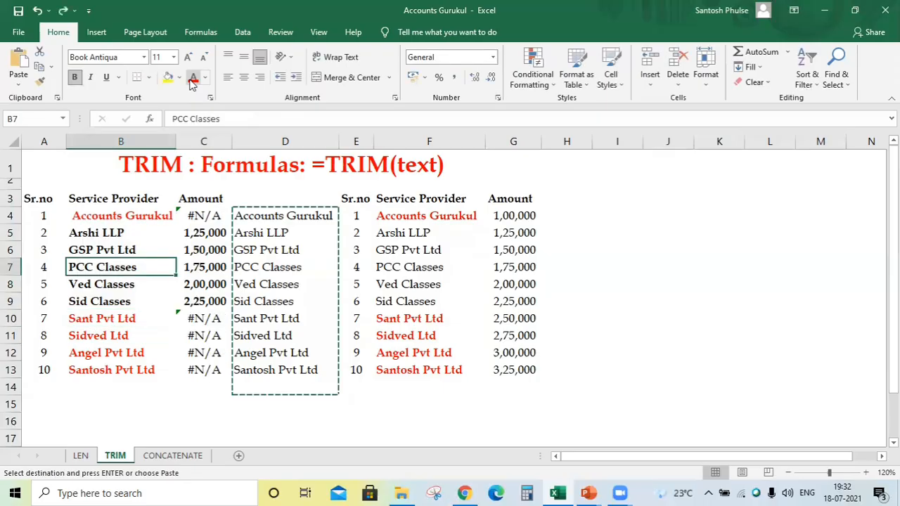
key("Down")
key("Down")
key("Down")
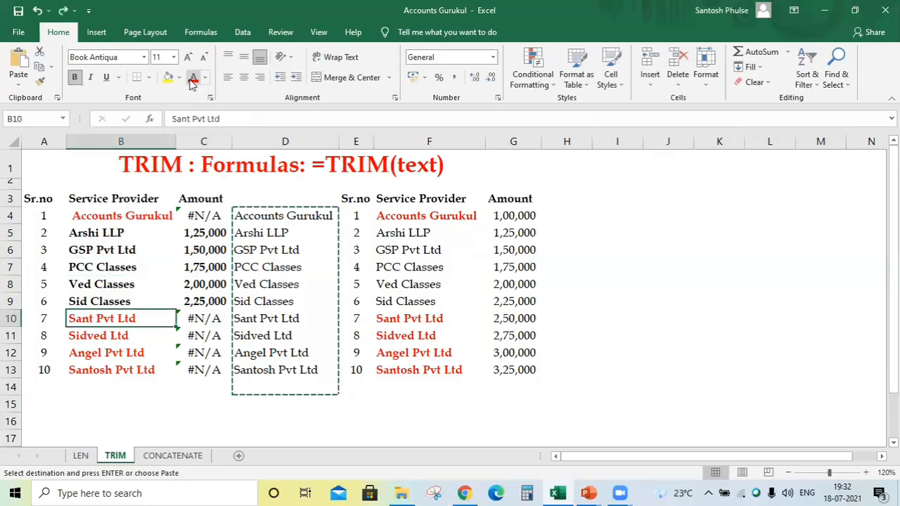
key("Escape")
Inspect the text of B12 and B13 in edit mode for trailing spaces, leaving both unchanged.
key("Down")
key("Down")
key("F2")
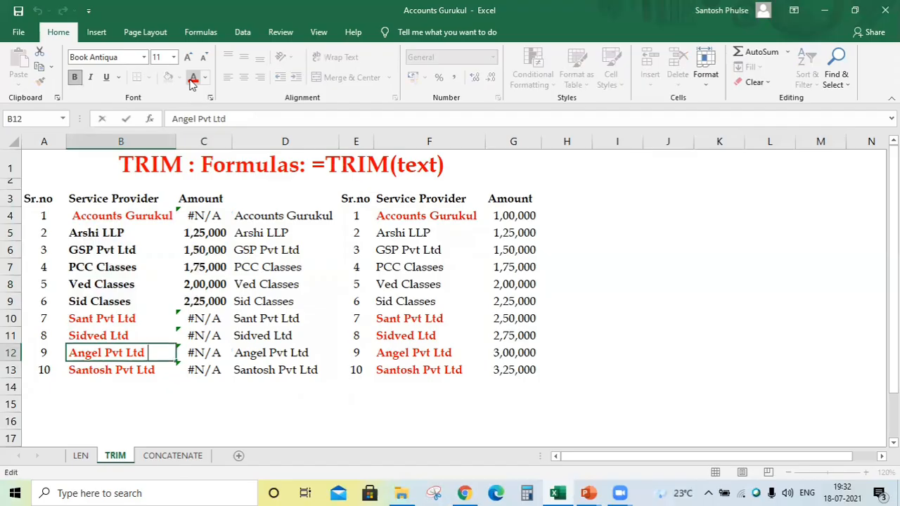
key("Return")
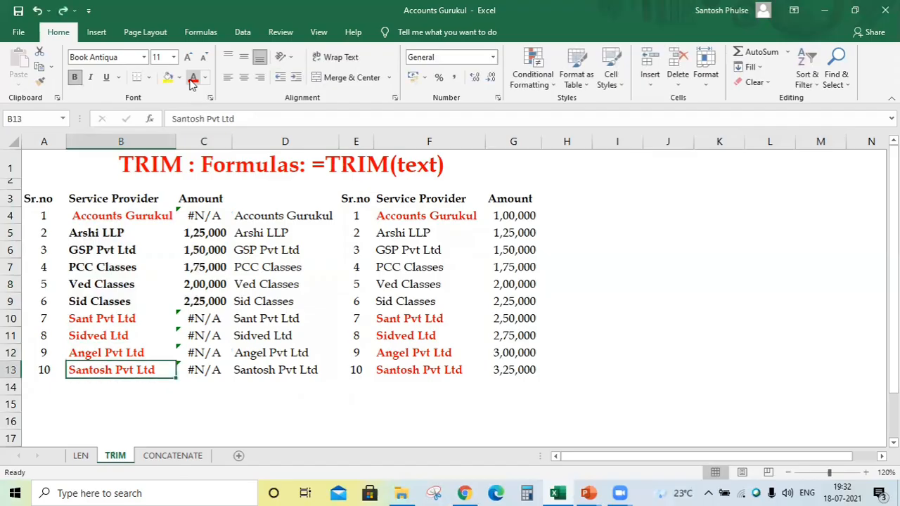
key("F2")
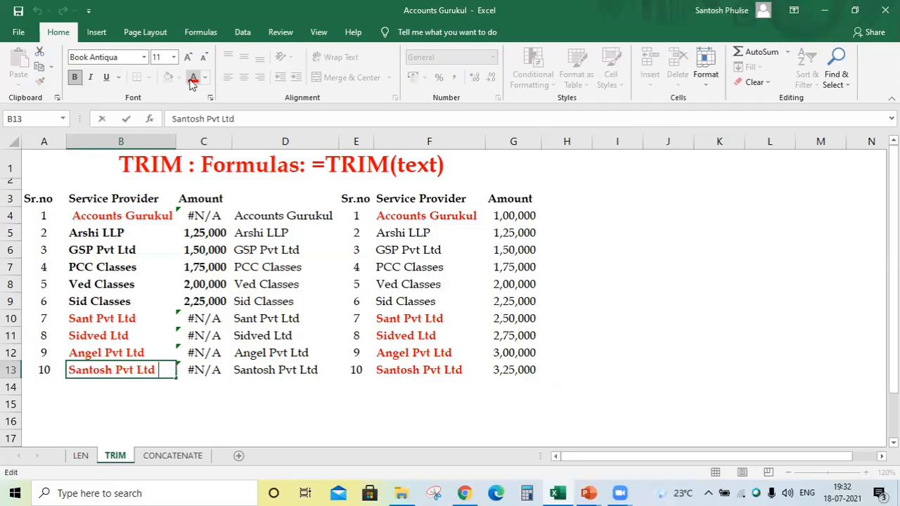
key("Escape")
Copy the trimmed names in D4:D13 and paste them as values over B4:B13.
key("Right")
key("Right")
key("ctrl+Up")
key("ctrl+shift+Down")
key("ctrl+c")
key("Left")
key("Left")
key("ctrl+alt+v")
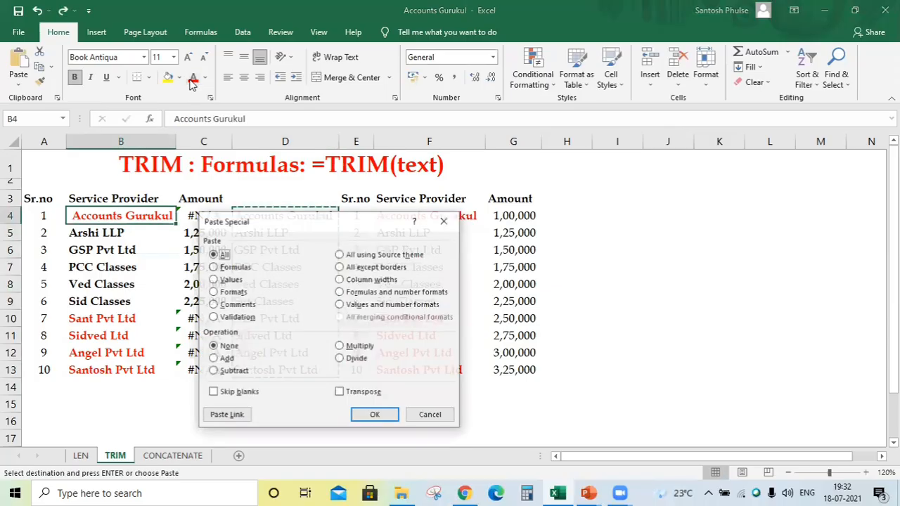
key("v")
key("Return")
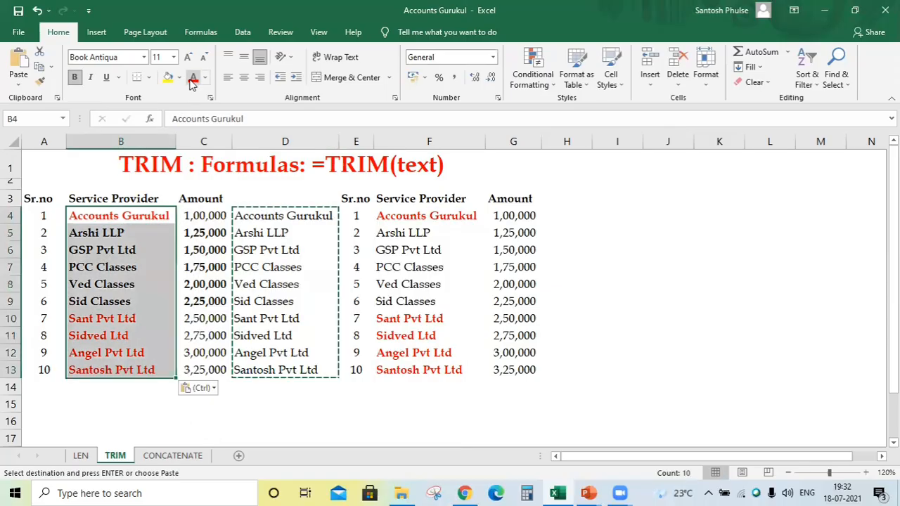
key("Escape")
key("Right")
key("Right")
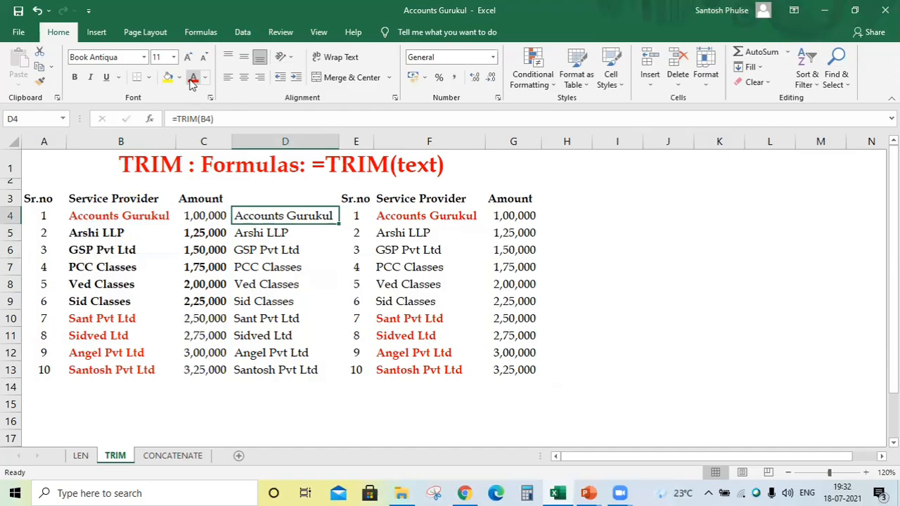
key("ctrl+shift+Down")
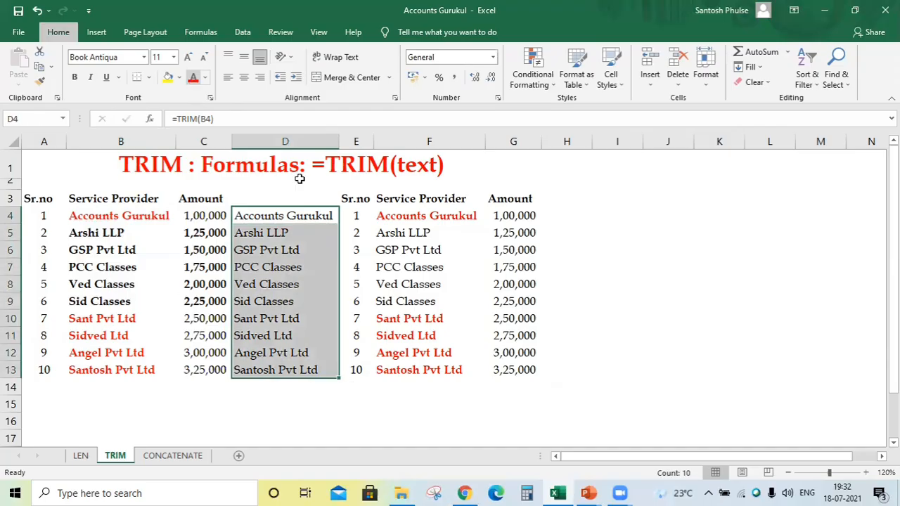
type("e")
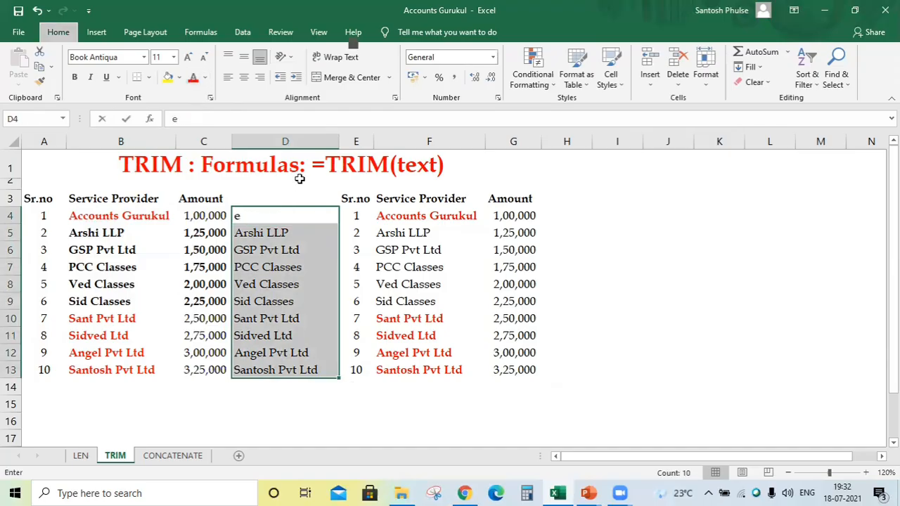
key("Escape")
key("Down")
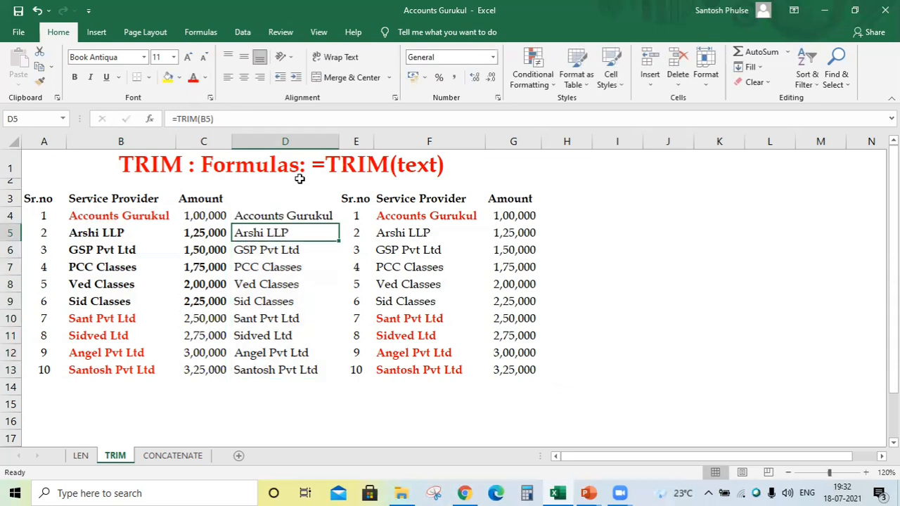
Delete the entire helper column D containing the TRIM formulas and go to the header cell D3.
key("Up")
key("ctrl+shift+Down")
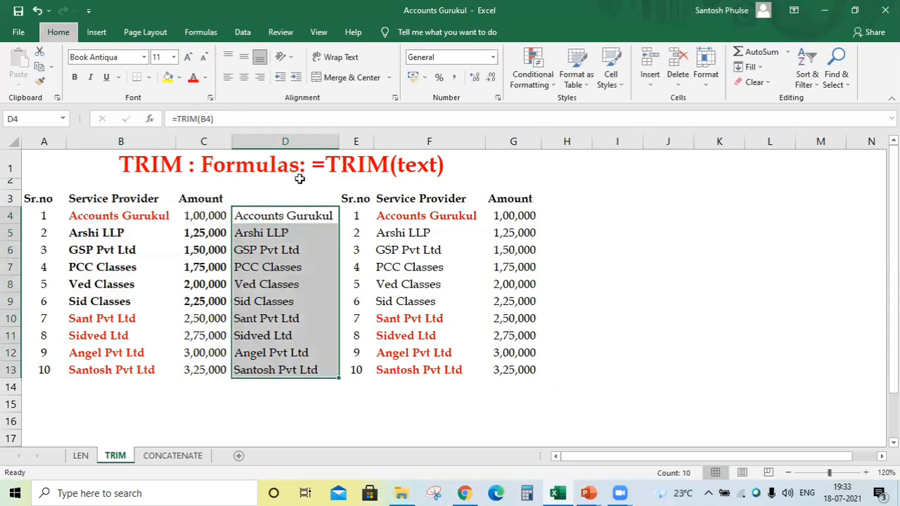
key("alt+e")
key("d")
key("c")
key("Return")
key("Down")
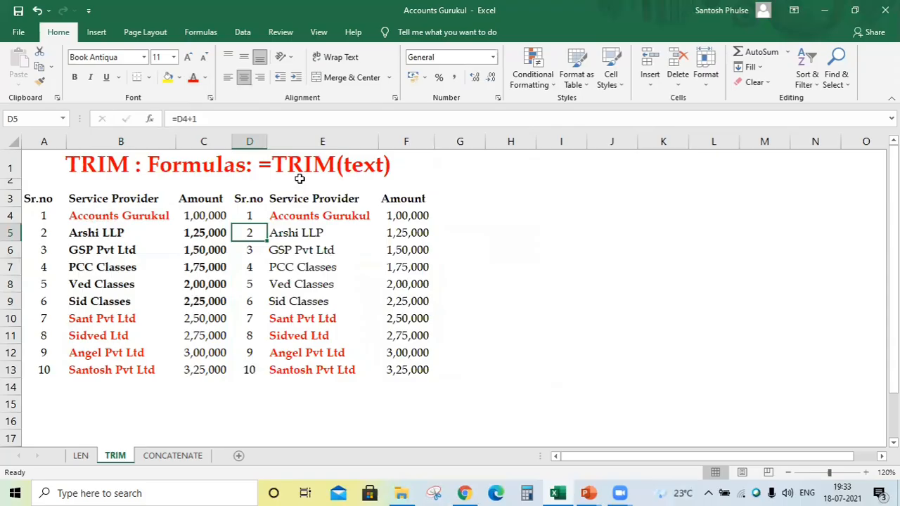
key("Up")
key("Up")
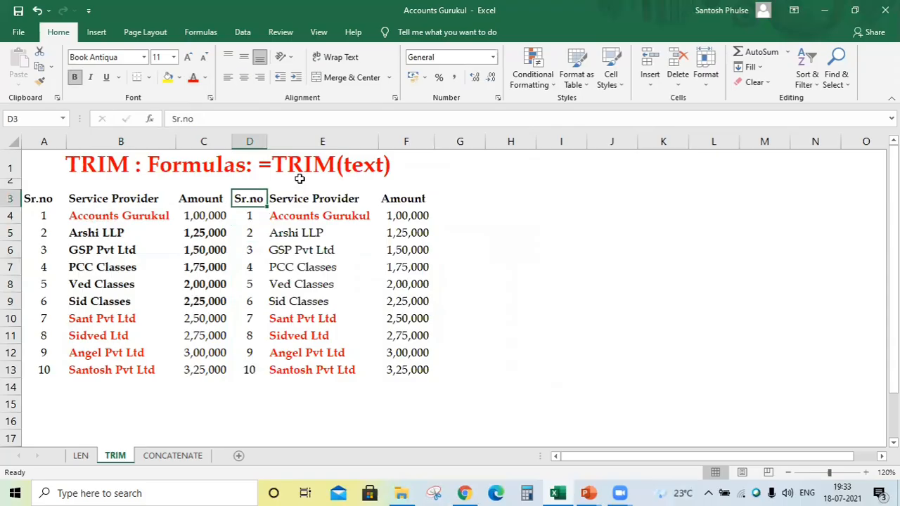
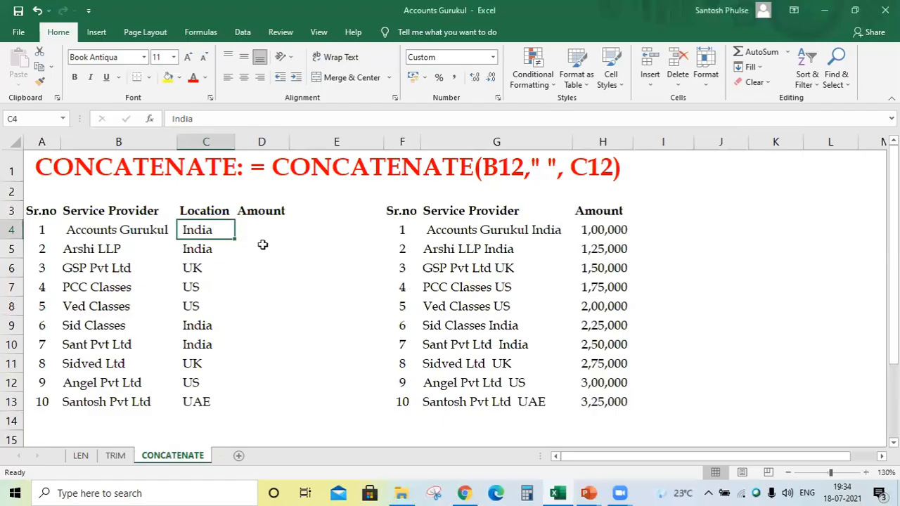
Compare the separate Service Provider and Location entries with the combined names in column G and the CONCATENATE heading.
key("Down")
key("Down")
key("Down")
key("Down")
key("Down")
key("Down")
key("Down")
key("Down")
key("Down")
key("Down")
key("Down")
key("Up")
key("Up")
key("Up")
key("Up")
key("Up")
key("Up")
key("Up")
key("Up")
key("Up")
key("Up")
key("Up")
key("Up")
key("Up")
key("Up")
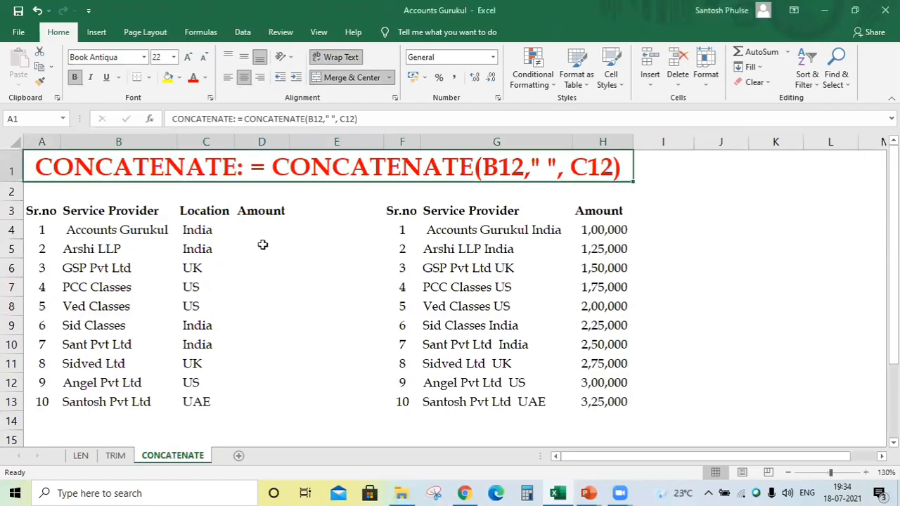
key("Down")
key("Down")
key("Down")
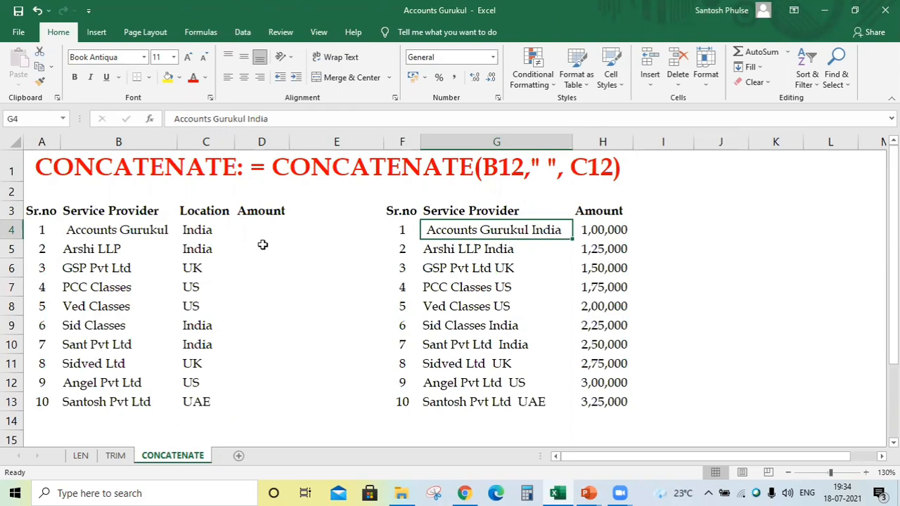
key("Left")
key("Left")
key("Left")
key("Left")
key("Left")
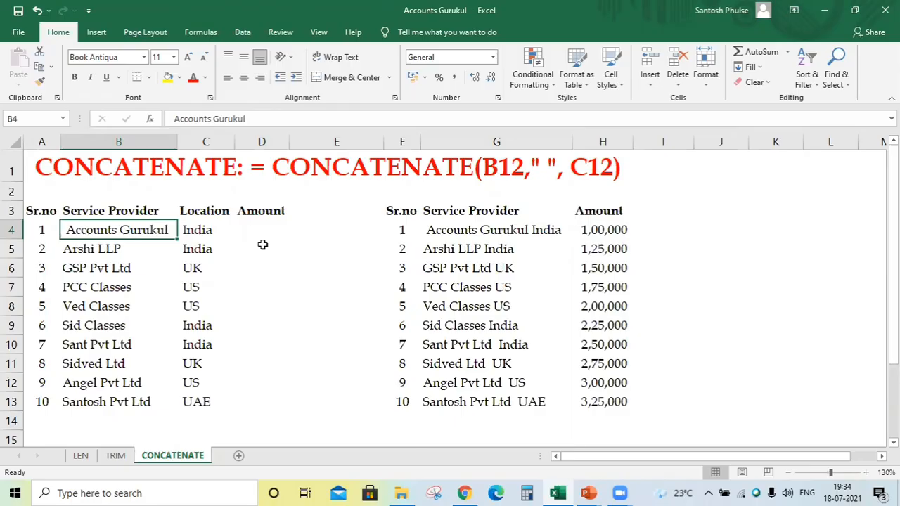
key("Right")
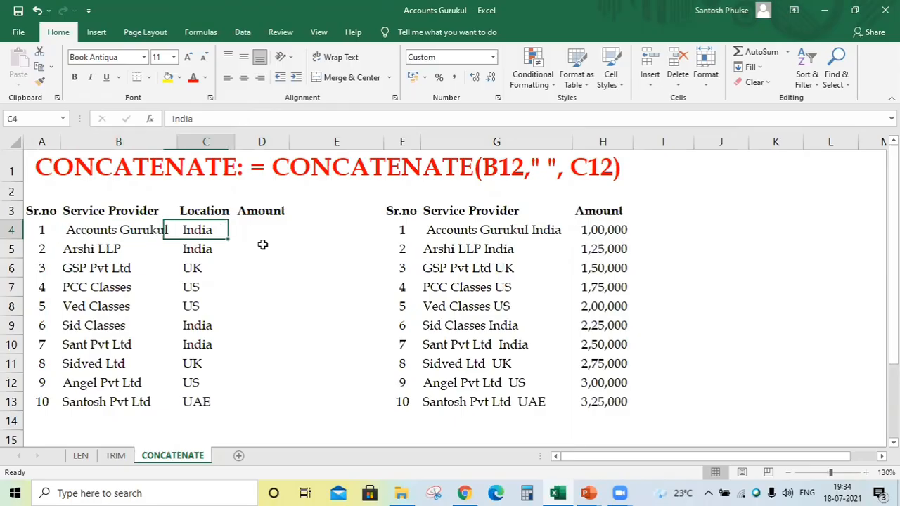
key("Right")
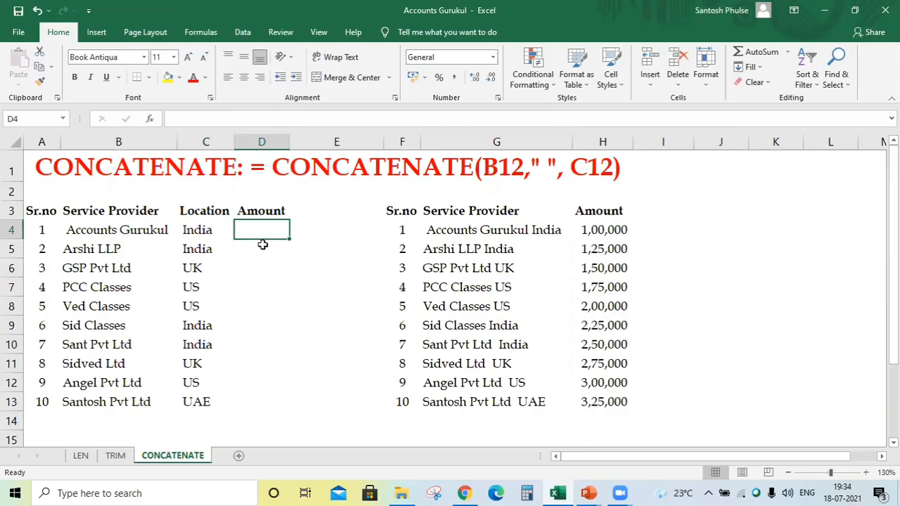
key("Left")
key("Left")
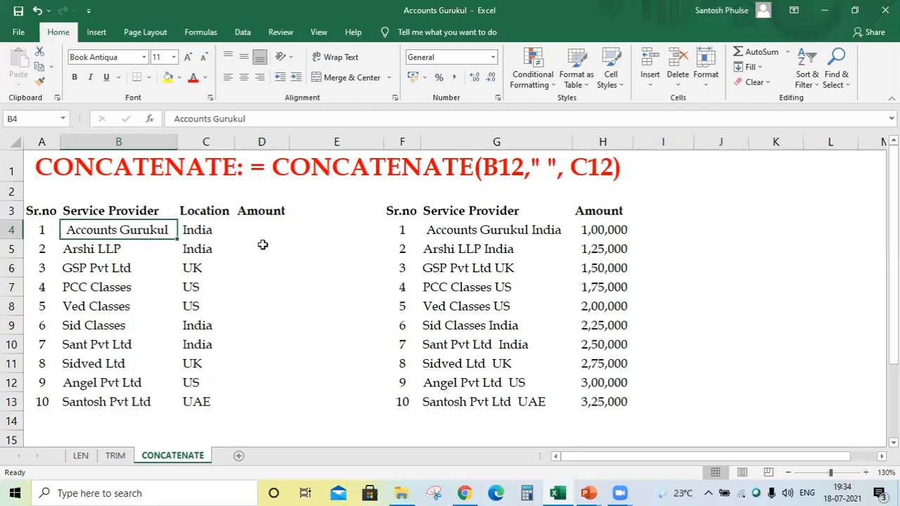
key("Right")
key("Right")
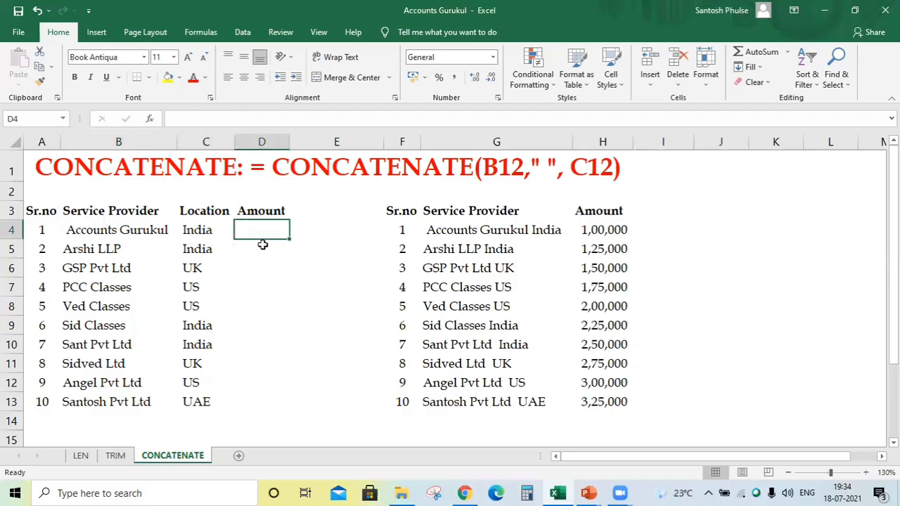
key("Left")
key("Left")
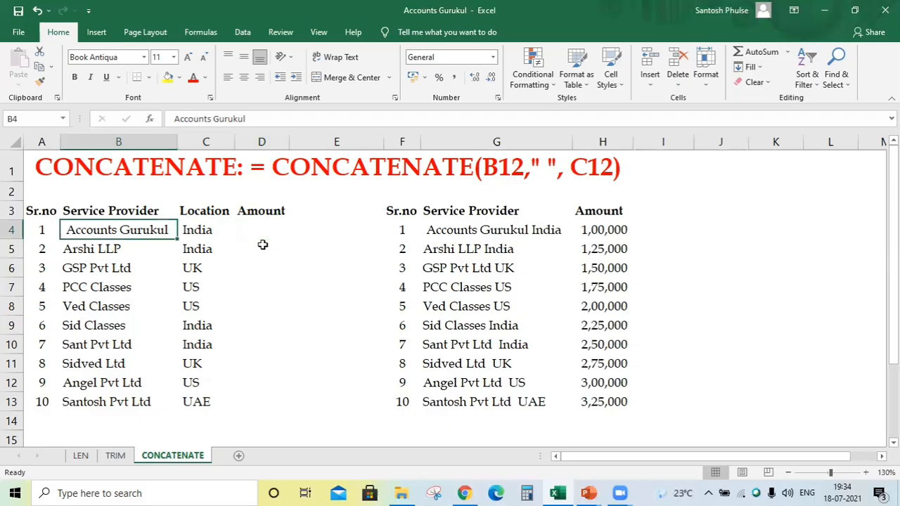
key("Right")
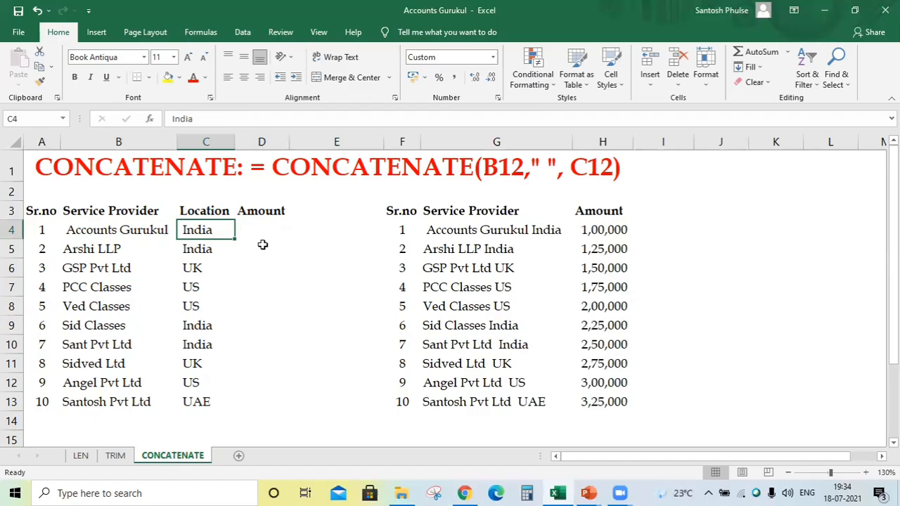
key("Right")
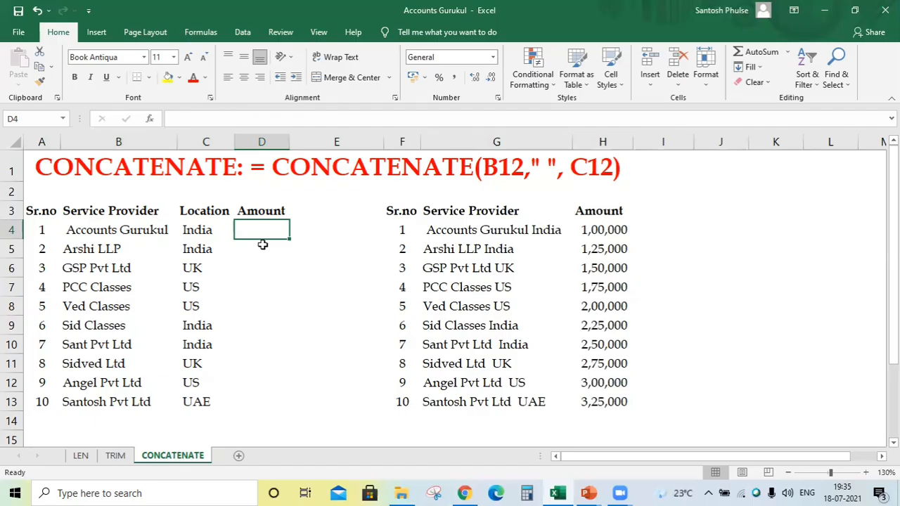
key("Left")
key("Left")
key("Right")
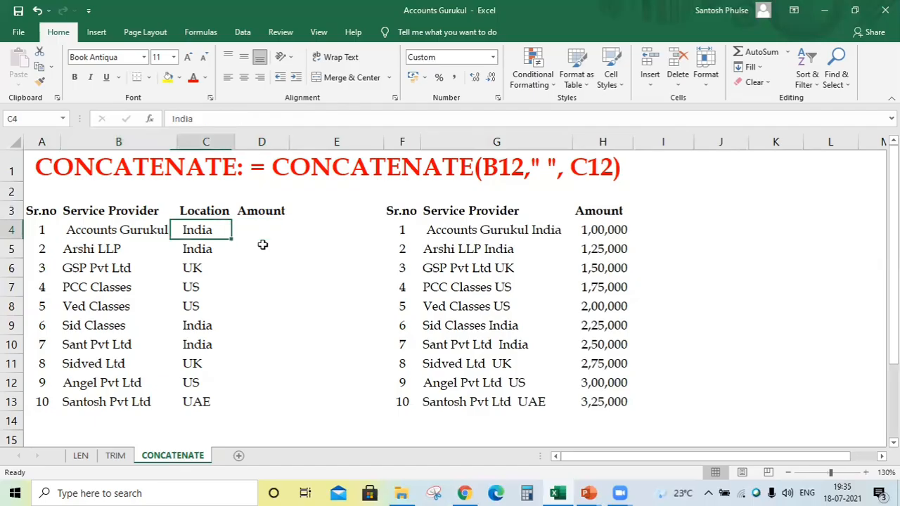
key("Left")
key("Right")
key("Right")
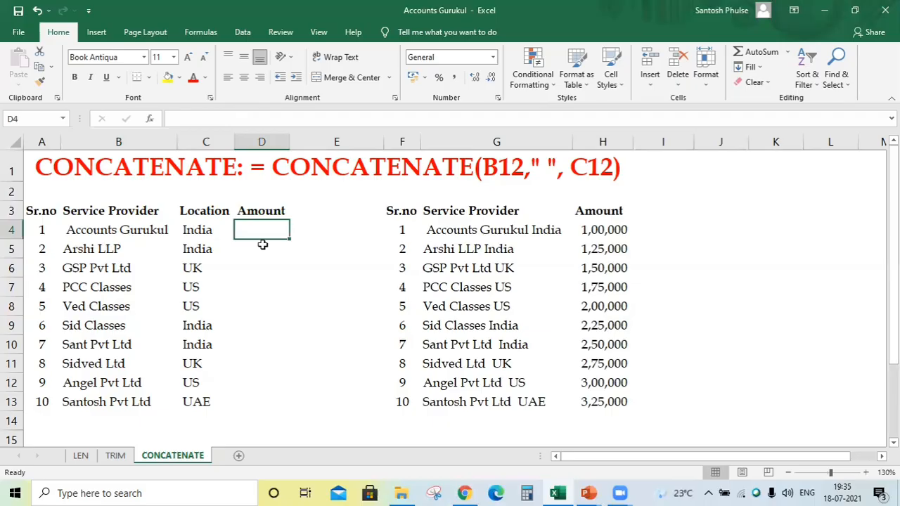
Enter =CONCATENATE(B4, " ",C4) in E4 to join the service provider and location with a space.
key("Right")
key("Left")
key("Right")
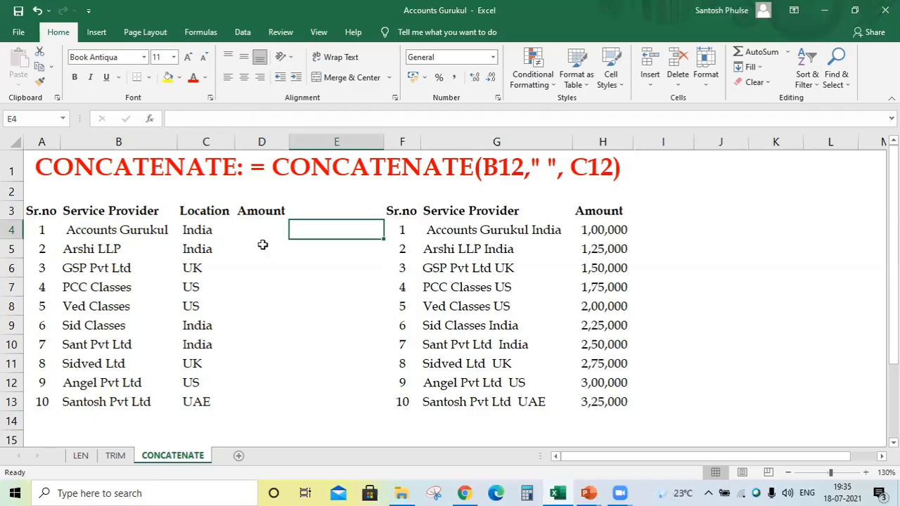
type("=")
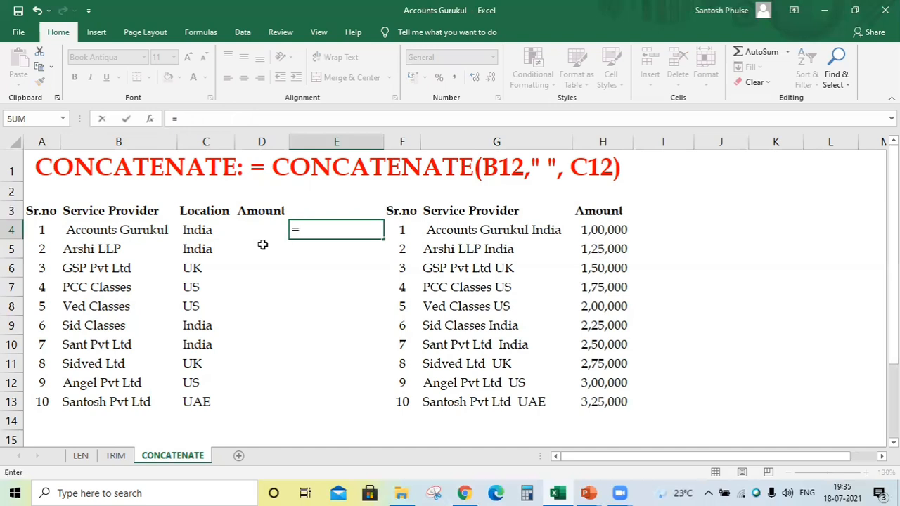
type("concat")
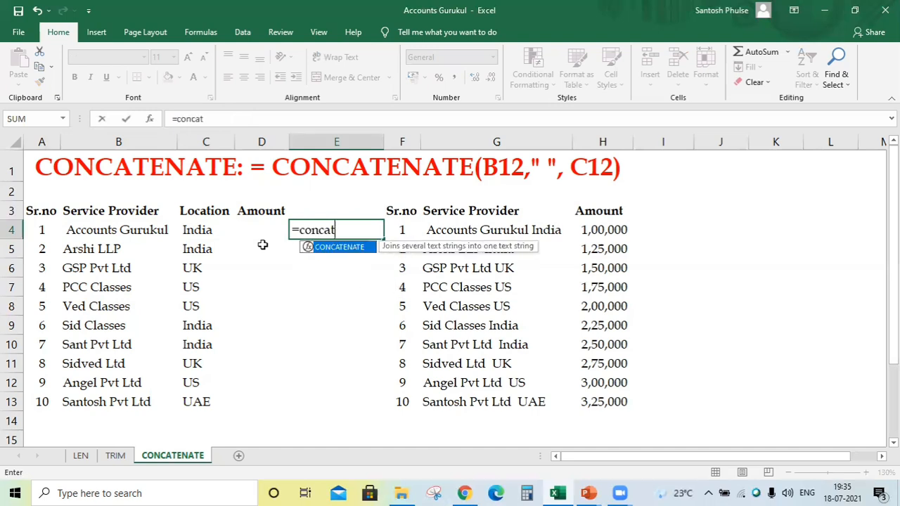
type("enate(")
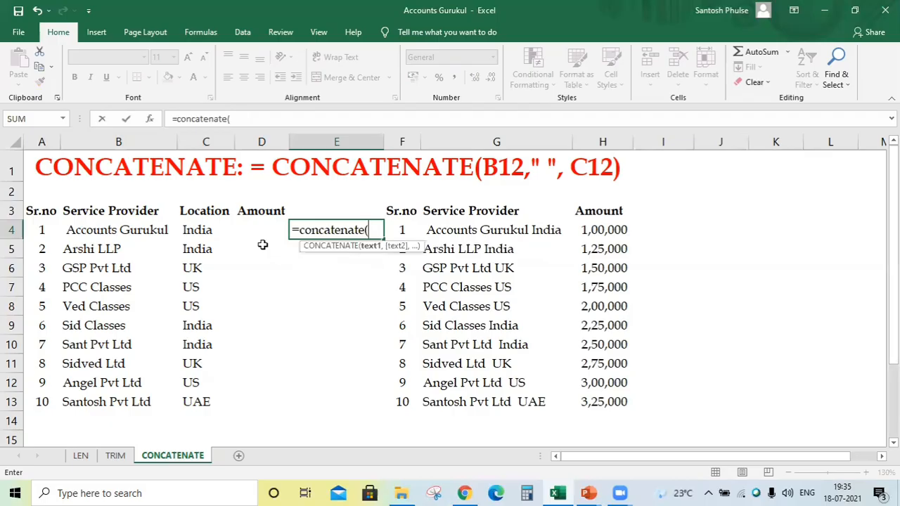
left_click(86, 229)
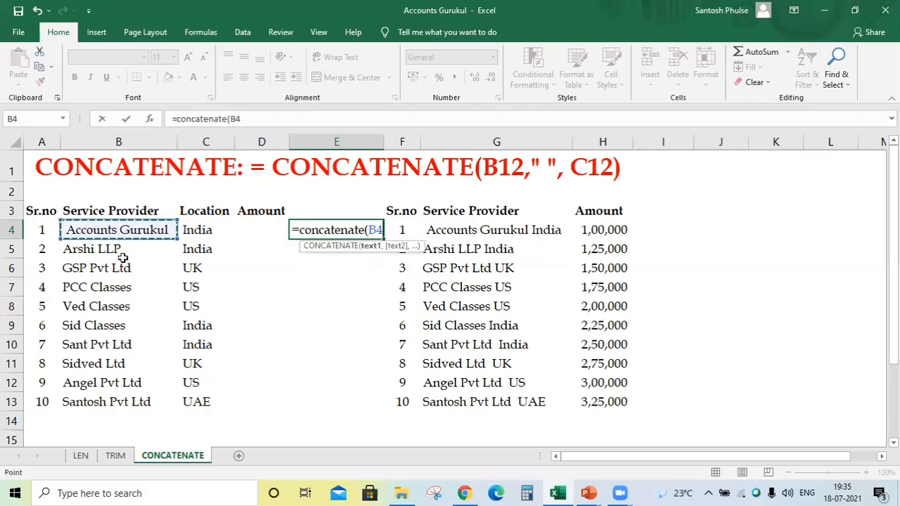
type(",")
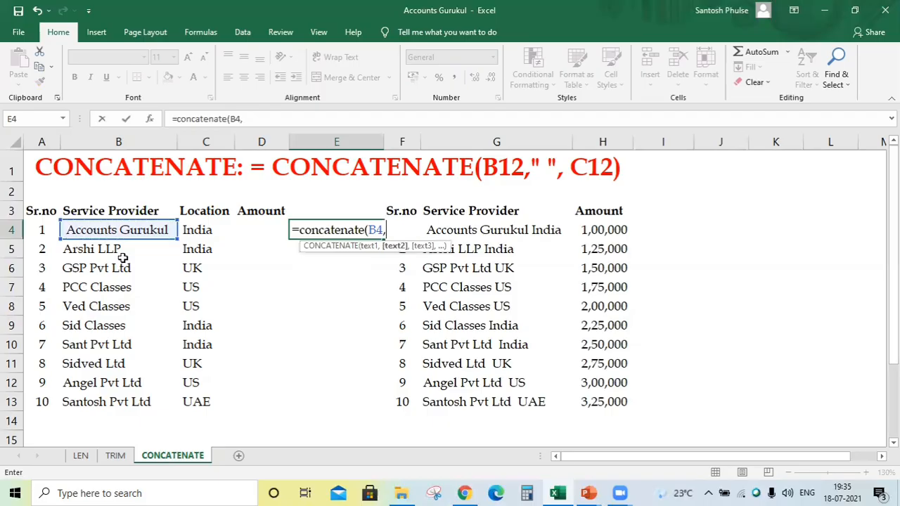
type(" \"")
type(" )")
key("BackSpace")
type("\",")
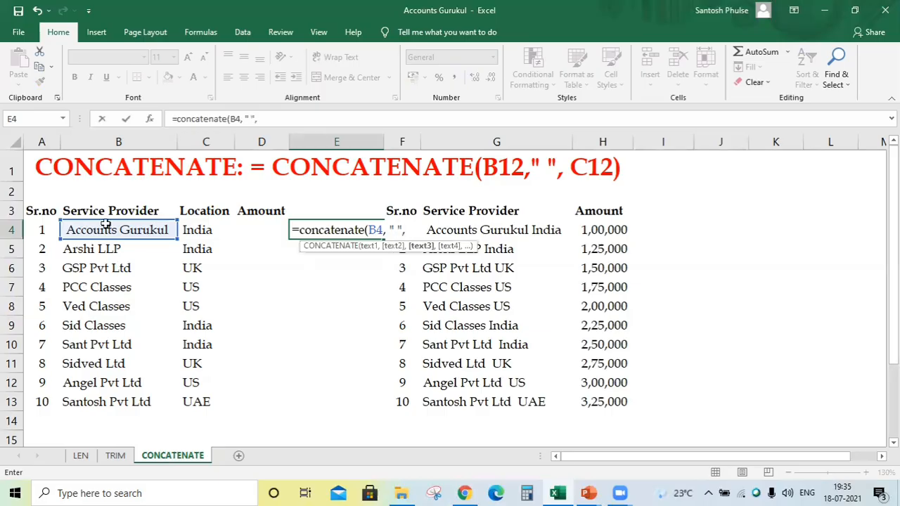
left_click(211, 230)
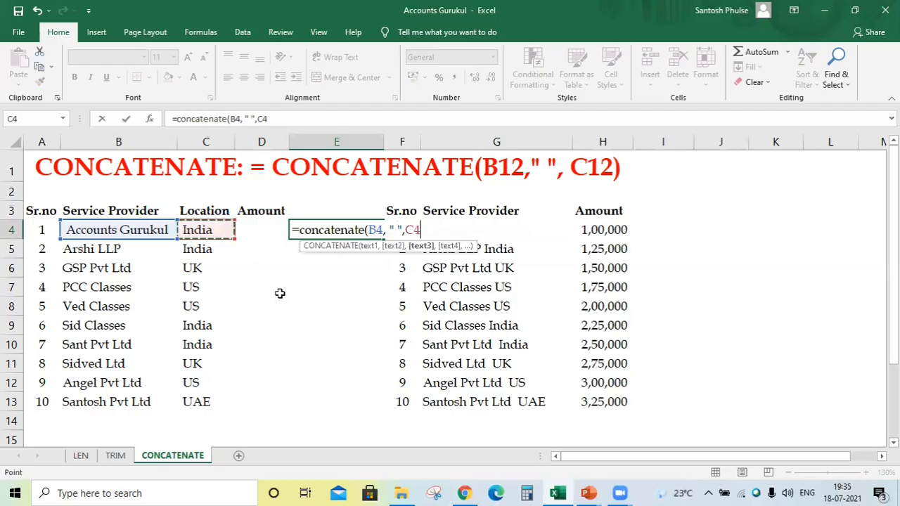
type(")")
key("ctrl+Return")
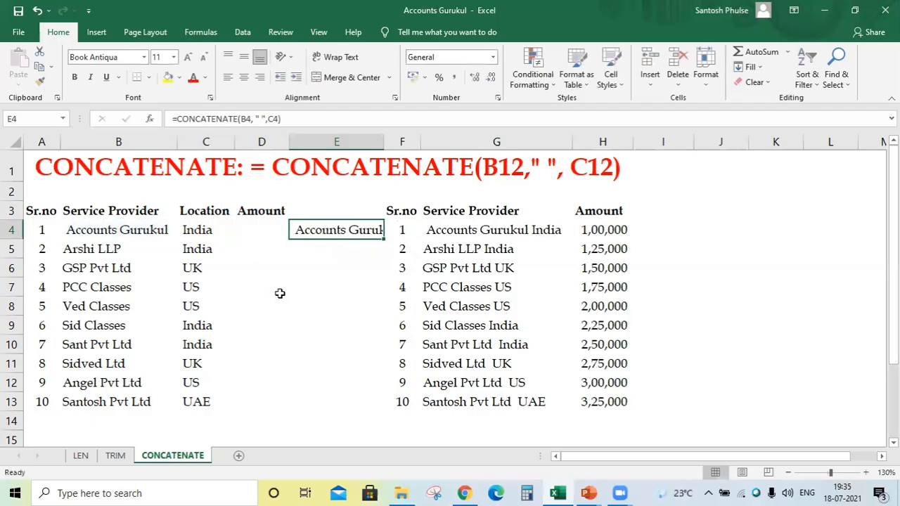
Autofit the width of column E to the joined text in E4.
key("alt+h")
key("o")
key("i")
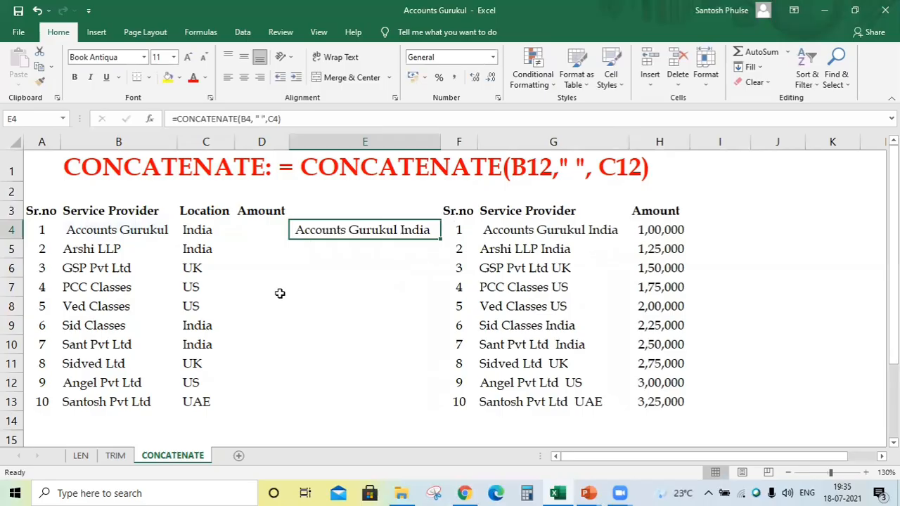
Extend the CONCATENATE formula from E4 to E5 and E6.
key("Down")
key("ctrl+d")
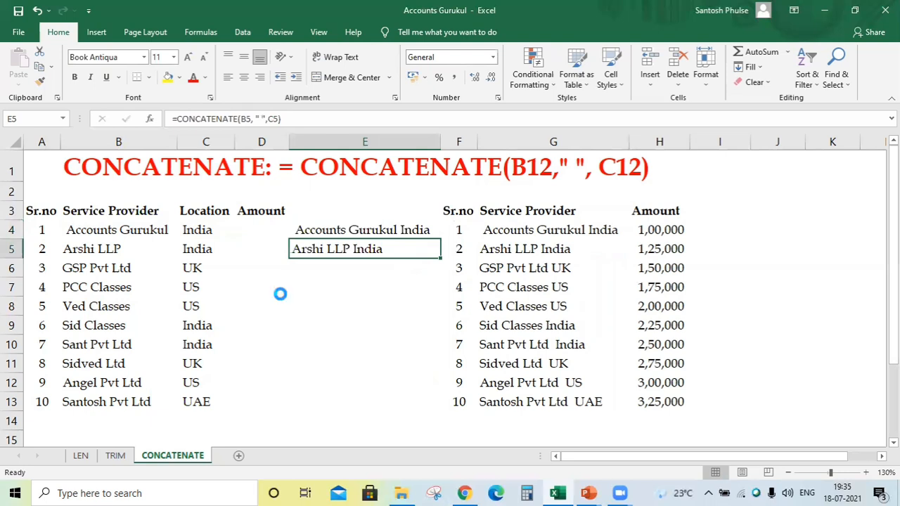
key("ctrl+c")
key("Down")
key("ctrl+v")
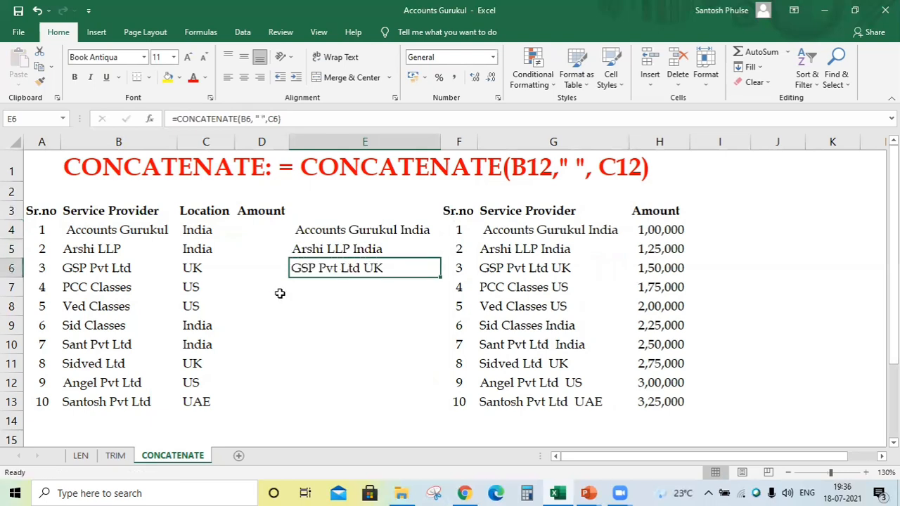
Paste the copied CONCATENATE formula into the remaining rows of column E, down to E13.
key("Left")
key("ctrl+Down")
key("ctrl+Up")
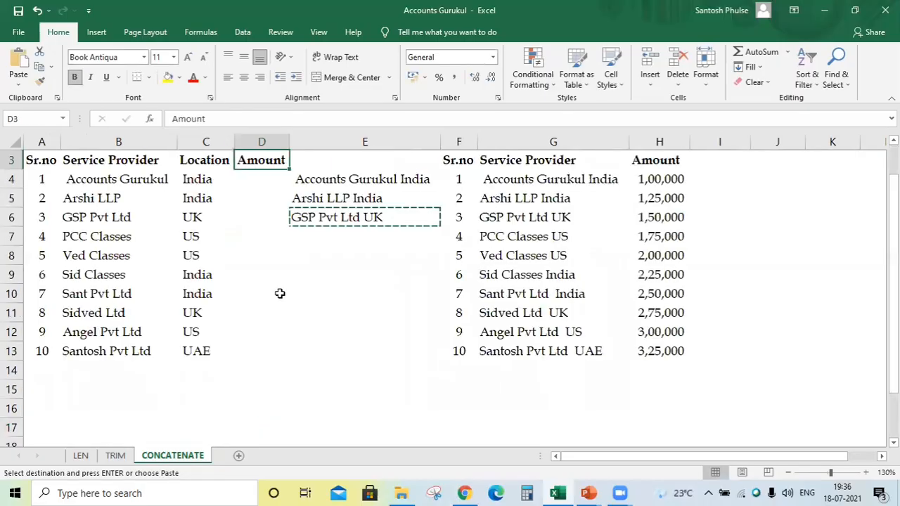
key("Left")
key("ctrl+Down")
key("Right")
key("ctrl+shift+Up")
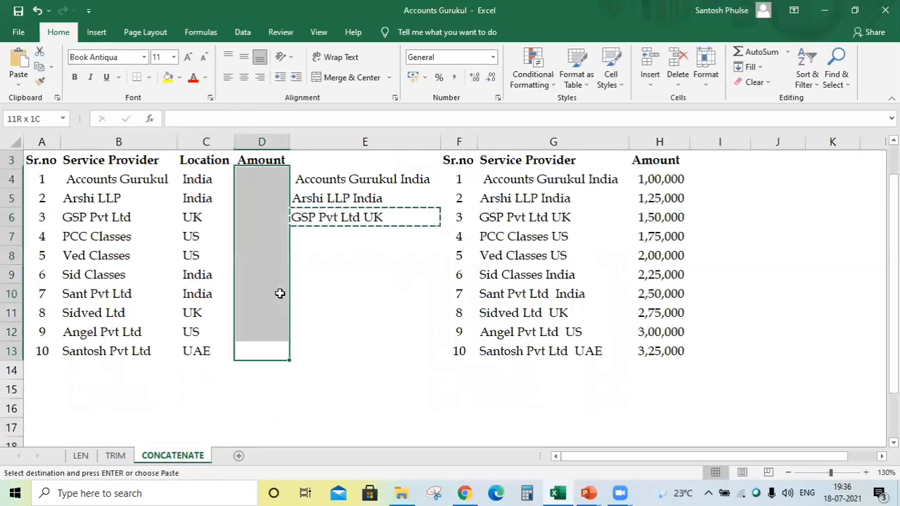
key("Right")
key("ctrl+shift+Up")
key("ctrl+v")
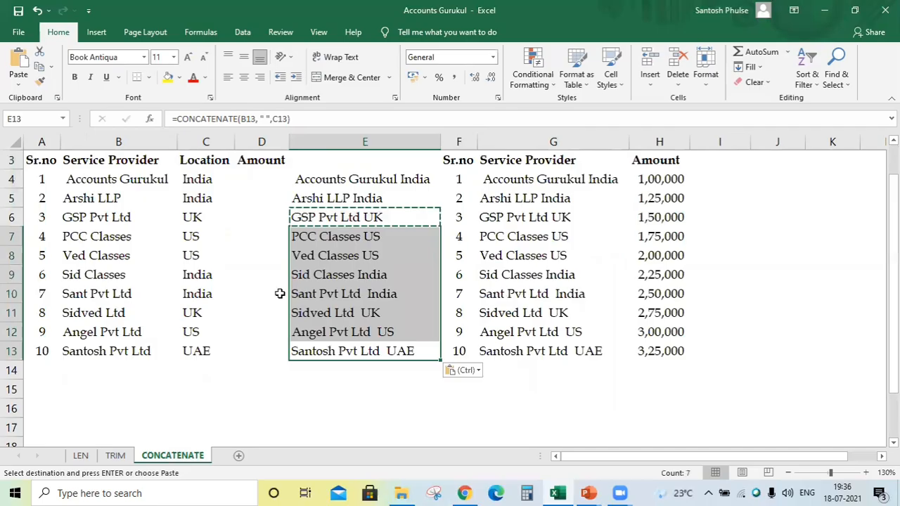
Copy the joined names in E4:E13 and paste them as values over the service providers in B4:B13.
key("ctrl+Up")
key("Up")
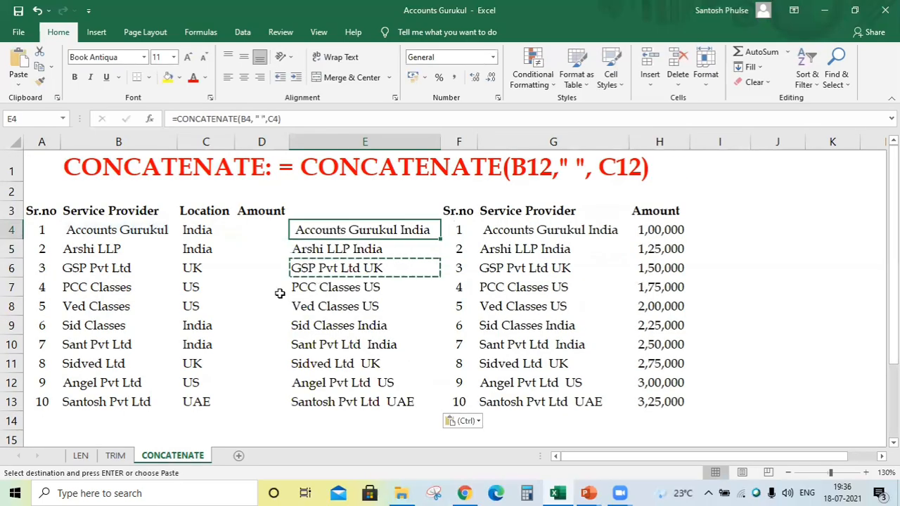
key("ctrl+Up")
key("ctrl+Down")
key("Down")
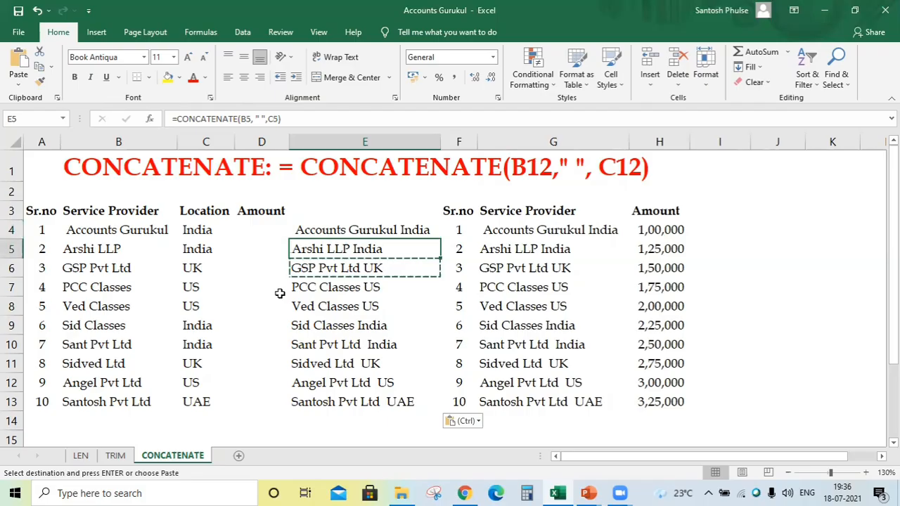
key("Up")
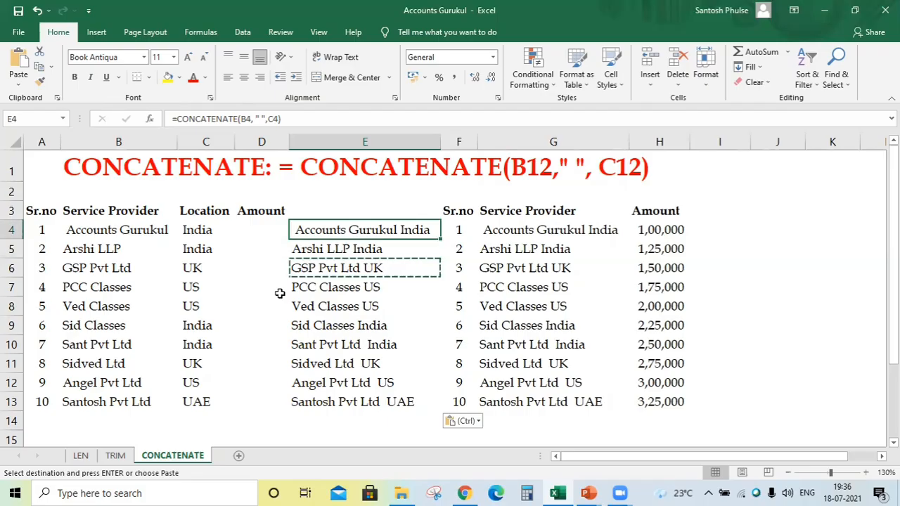
key("ctrl+shift+Down")
key("ctrl+c")
key("Left")
key("Left")
key("Left")
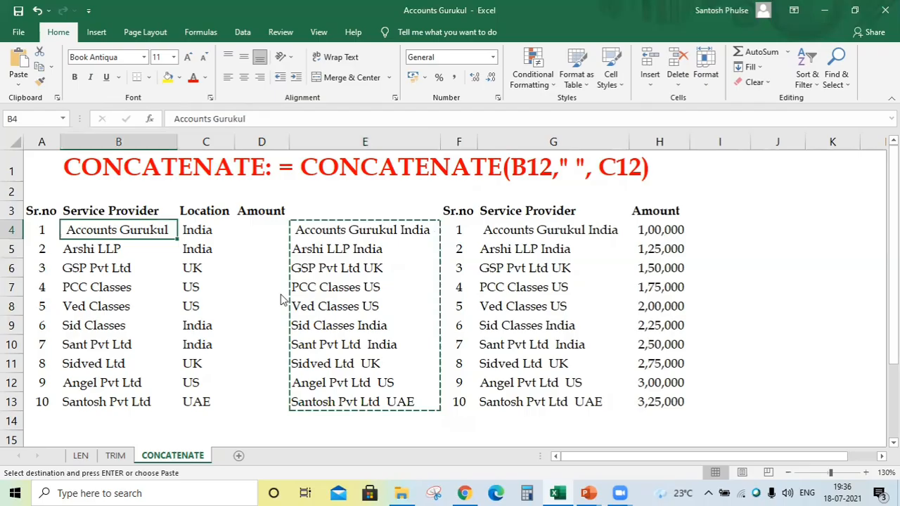
key("ctrl+alt+v")
key("v")
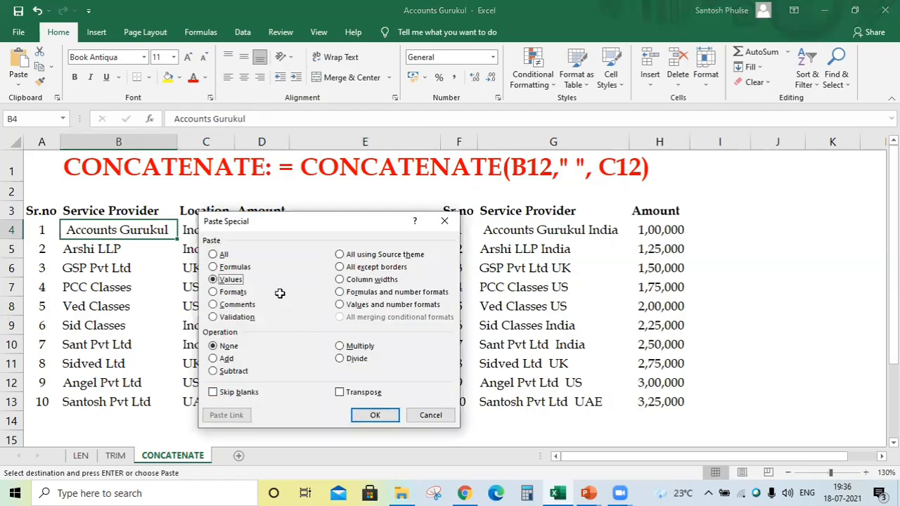
key("Return")
Clear the helper CONCATENATE formulas from E4:E13 and go to the first location cell, C4.
key("Right")
key("ctrl+shift+Down")
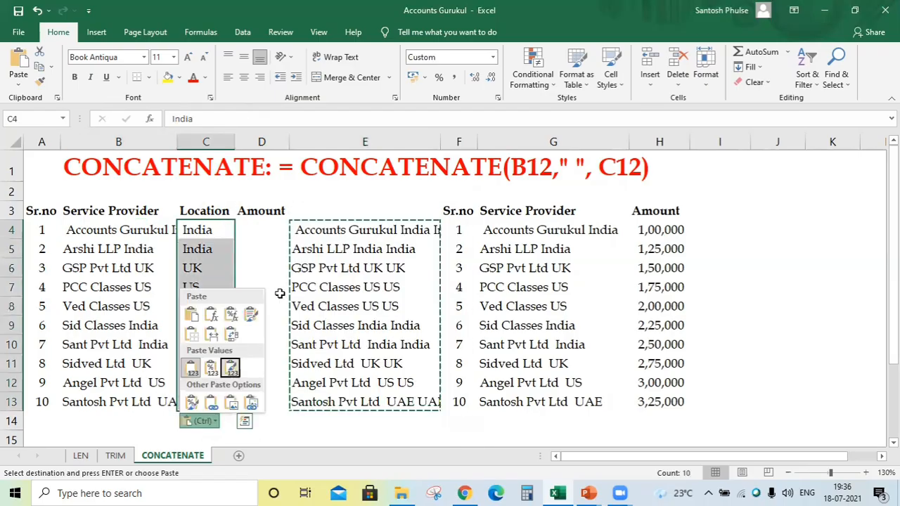
key("Escape")
key("Right")
key("Right")
key("ctrl+shift+Down")
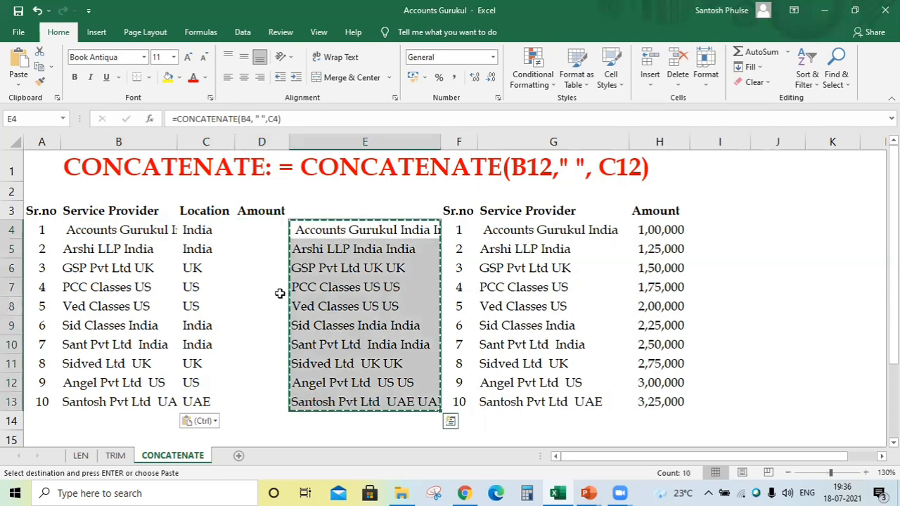
key("Delete")
key("Left")
key("Left")
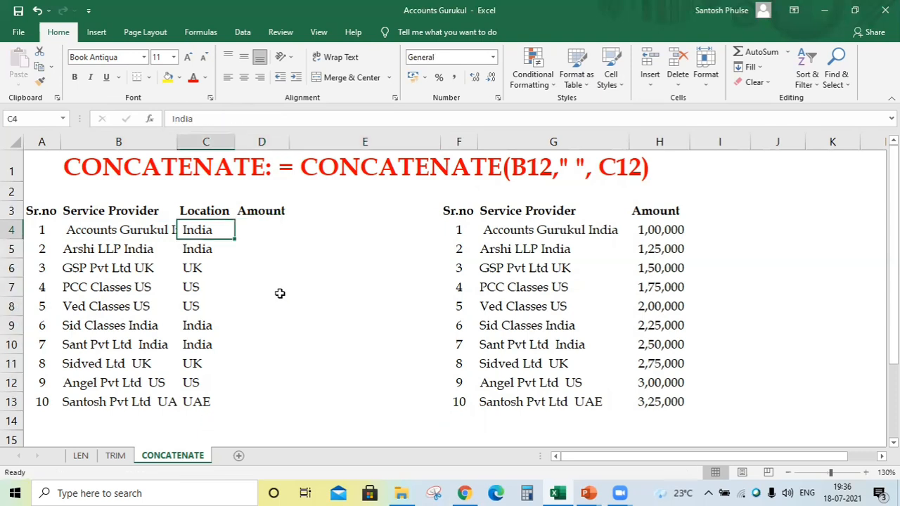
AutoFit the width of column B to the combined service provider names.
key("Left")
key("ctrl+shift+Down")
key("ctrl+shift+Down")
key("alt+h")
key("o")
key("i")
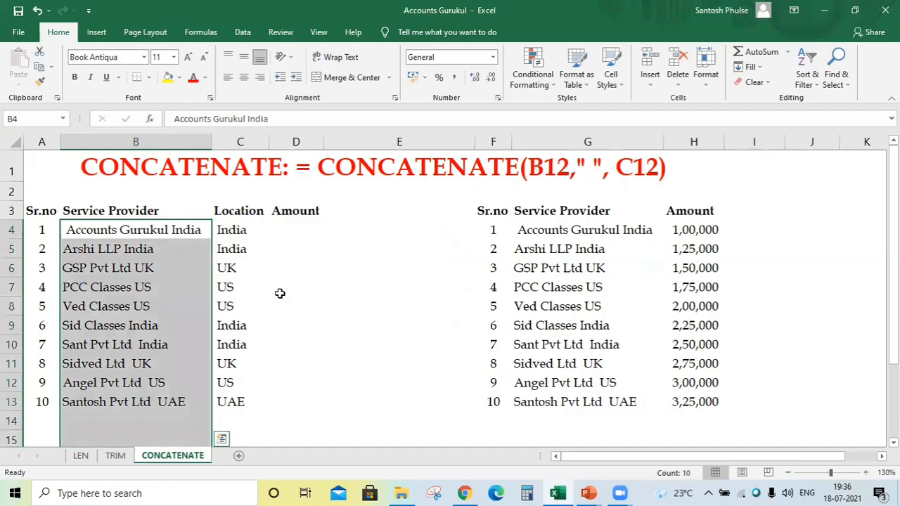
key("Down")
key("Up")
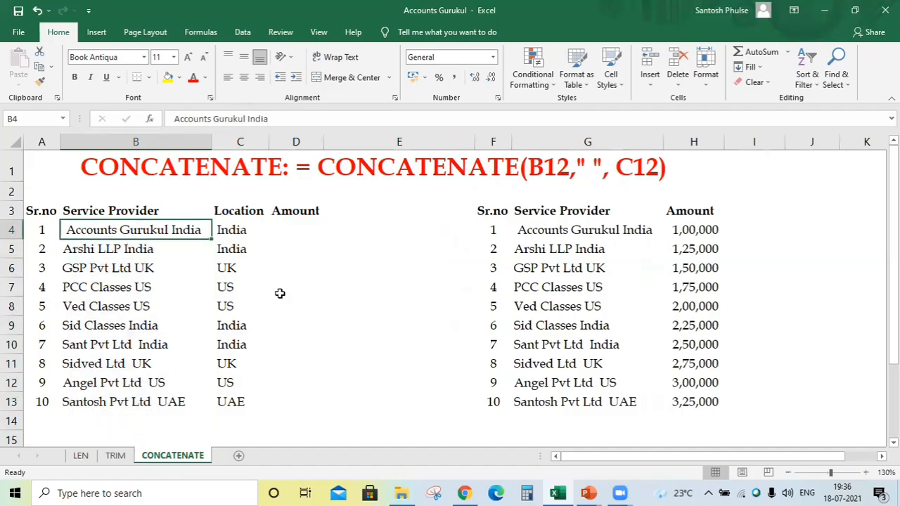
Begin a VLOOKUP formula in the first Amount cell, D4, with B4 as the lookup value.
key("Right")
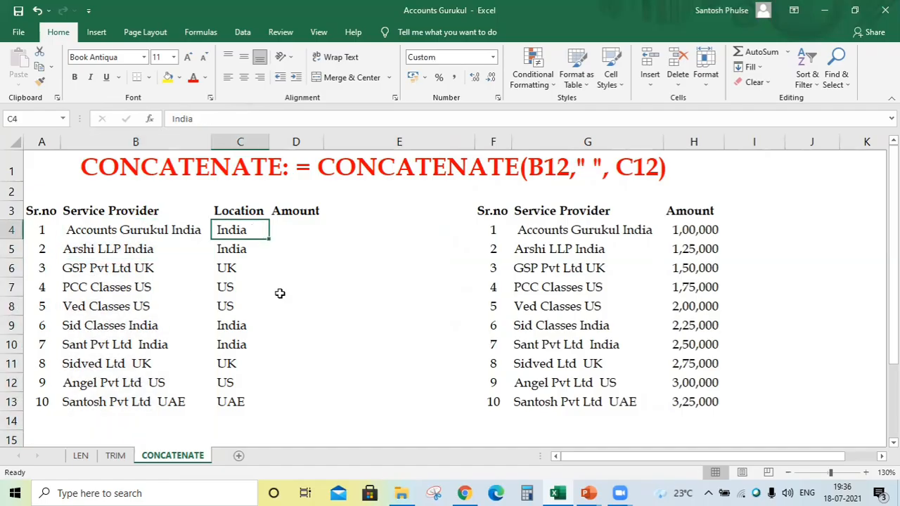
key("Right")
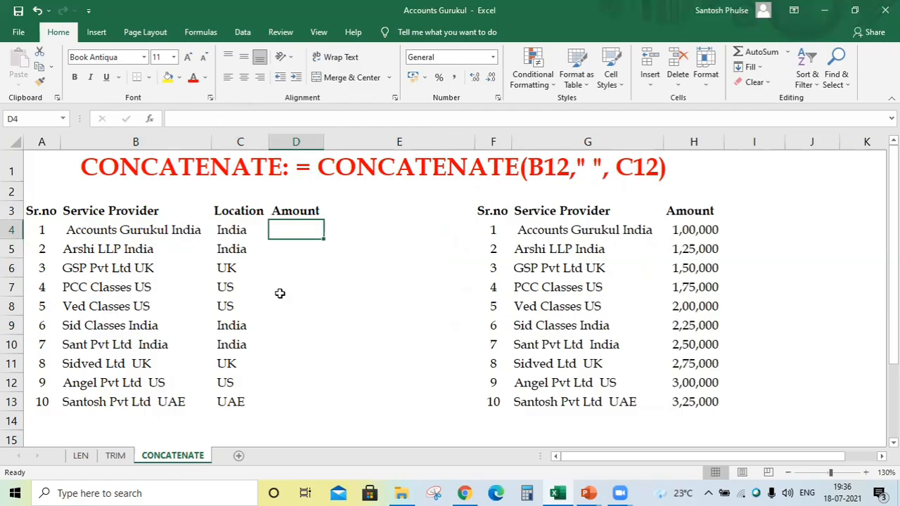
type("=vlookup(")
key("Left")
key("Left")
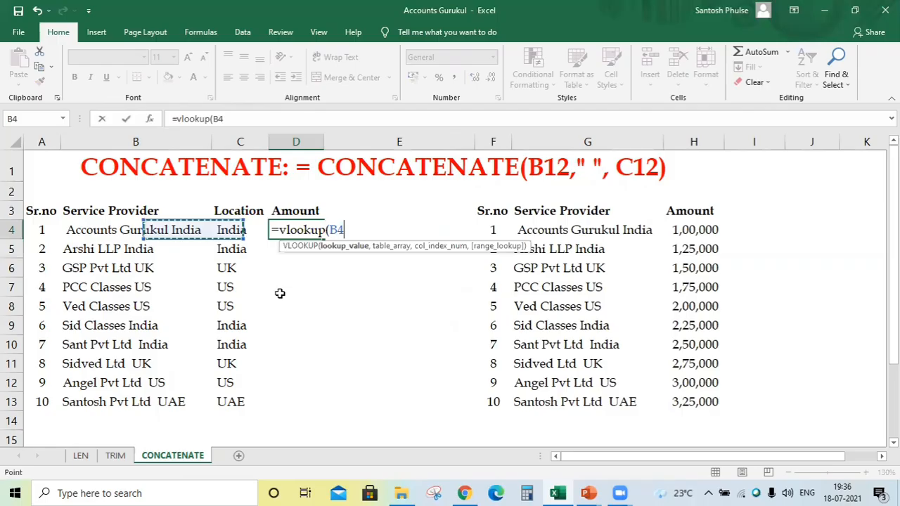
type(",")
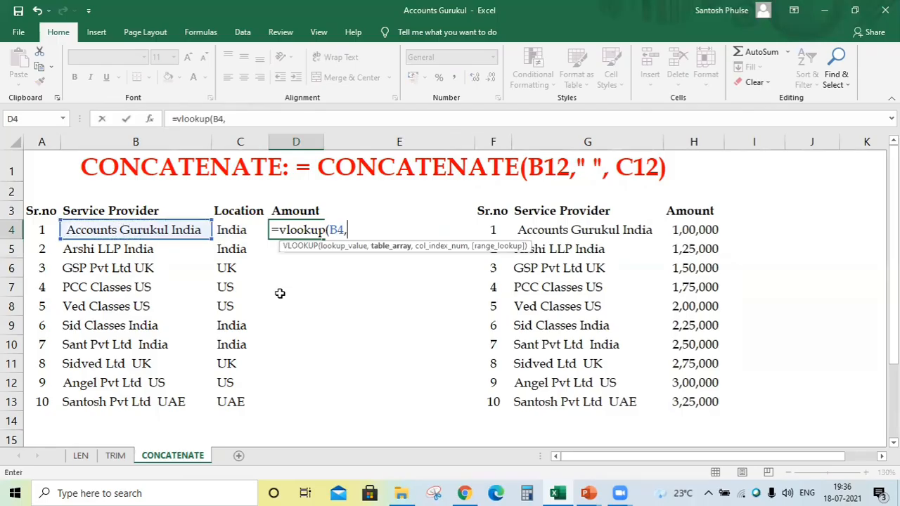
Complete the D4 formula with table array G4:H13, column index 2 and FALSE for an exact match.
key("Right")
key("Right")
key("Right")
key("ctrl+shift+Right")
key("ctrl+shift+Down")
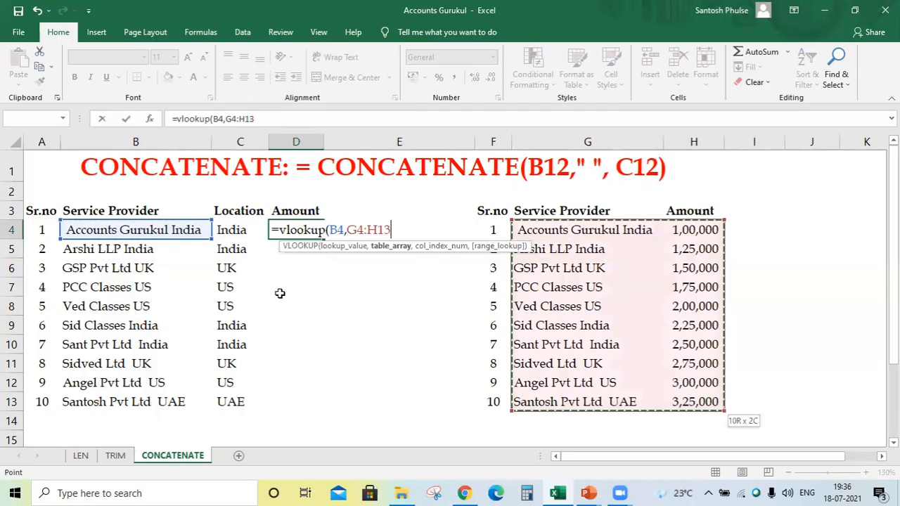
type(",2,")
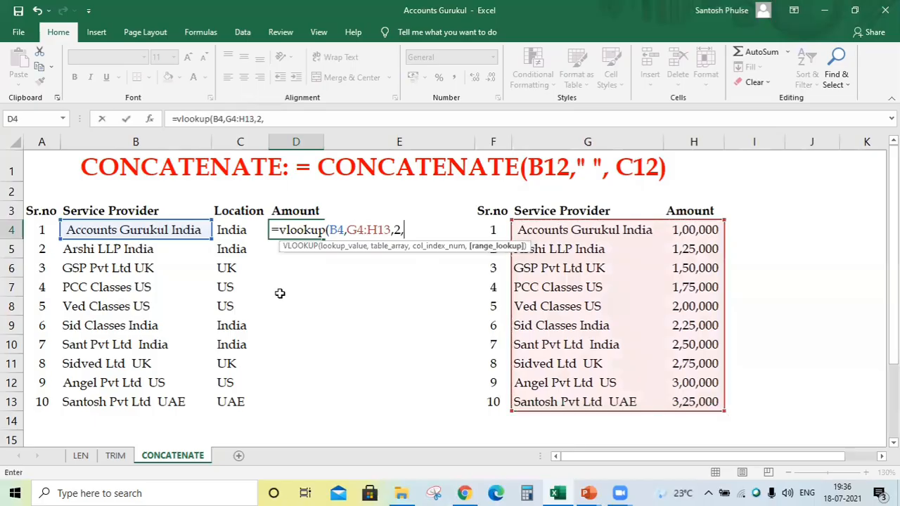
type("false)")
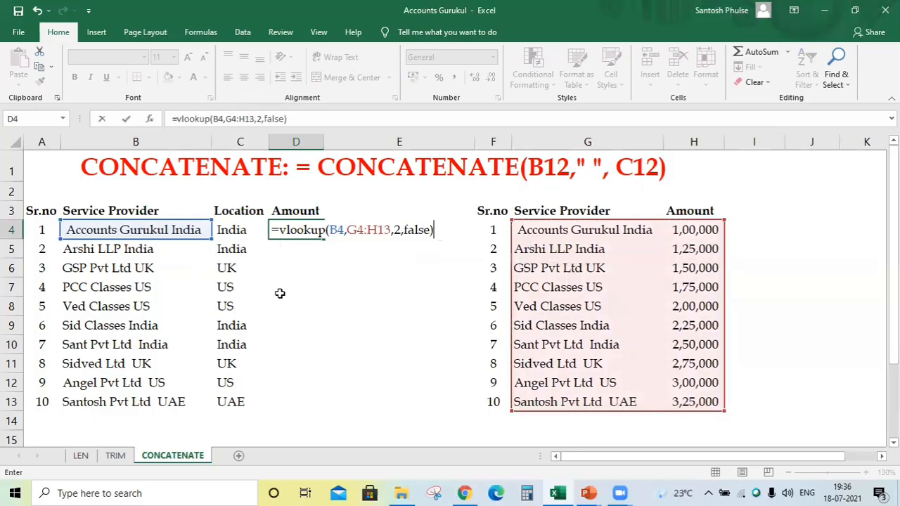
key("ctrl+Return")
Copy the VLOOKUP formula from D4 into the remaining Amount cells down to D13.
key("ctrl+c")
key("Left")
key("ctrl+Down")
key("Right")
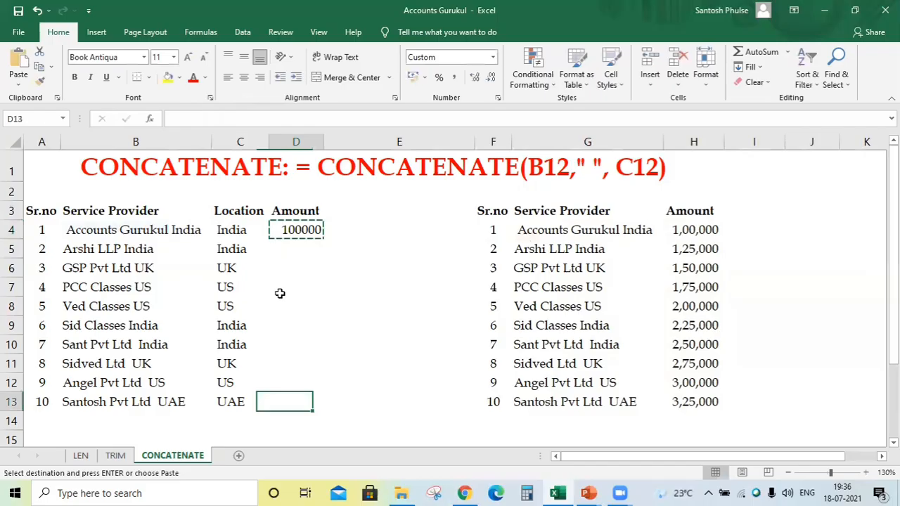
key("ctrl+shift+Up")
key("shift+Down")
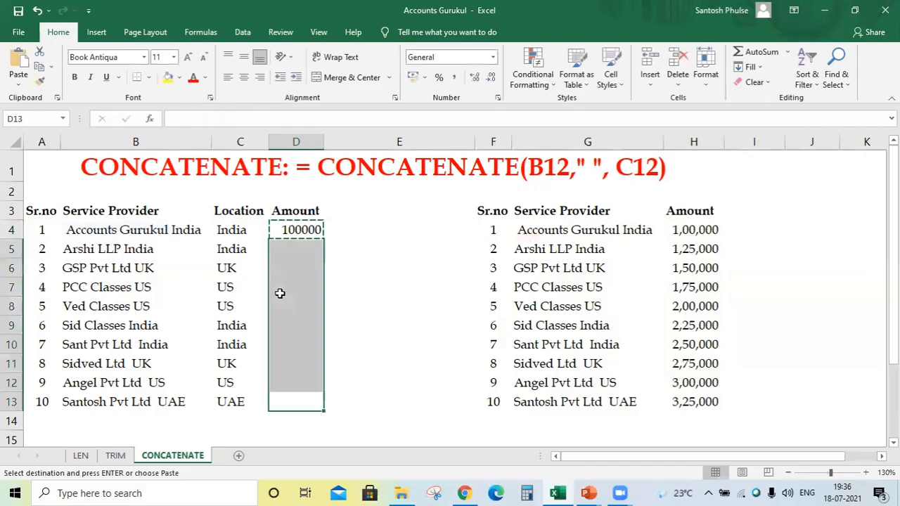
key("Return")
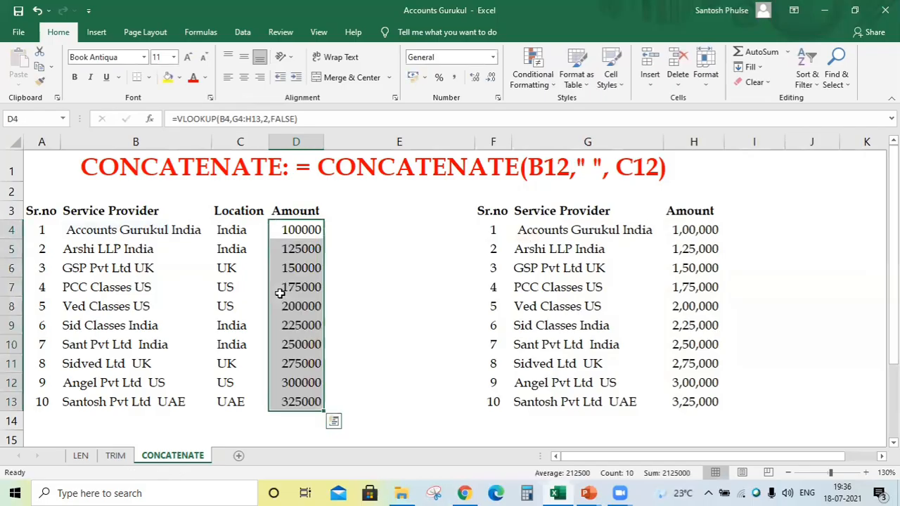
Format the amounts in D4:D13 with the comma style and no decimals, and AutoFit column D.
key("alt+h")
key("k")
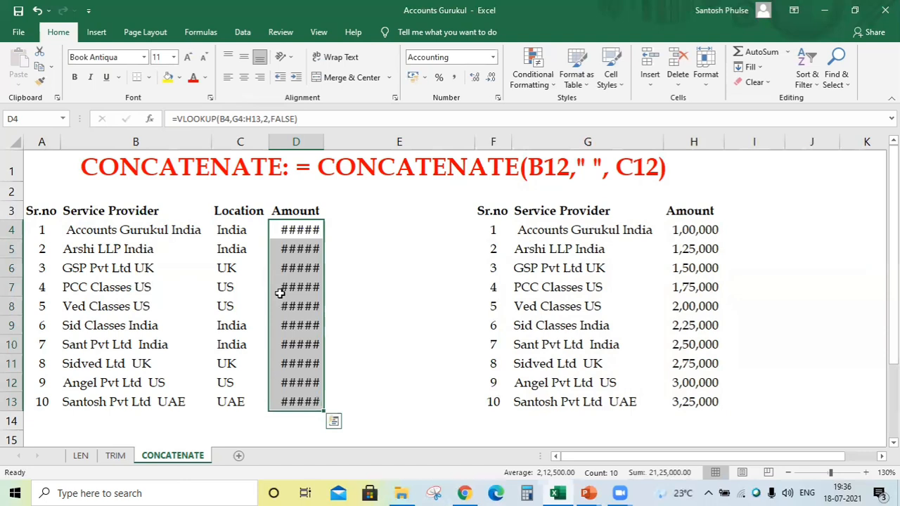
key("alt+h")
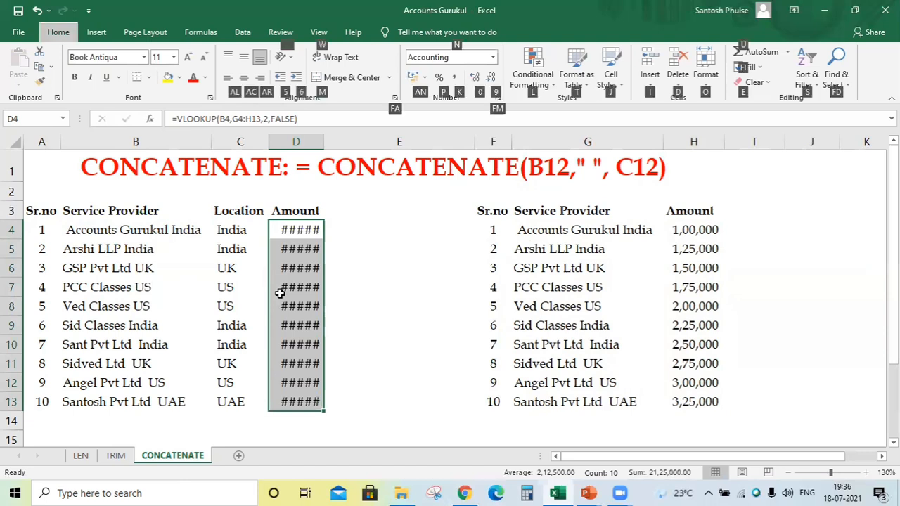
key("9")
left_click(455, 78)
left_click(490, 78)
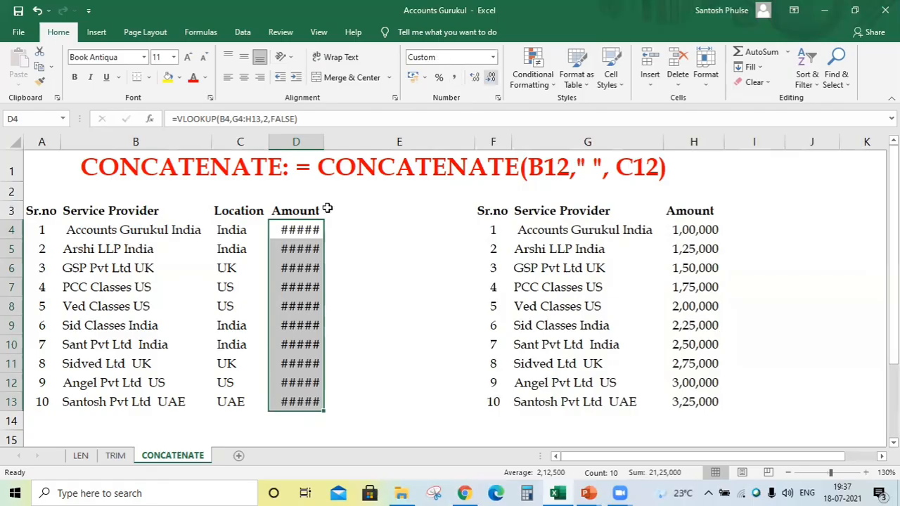
double_click(324, 143)
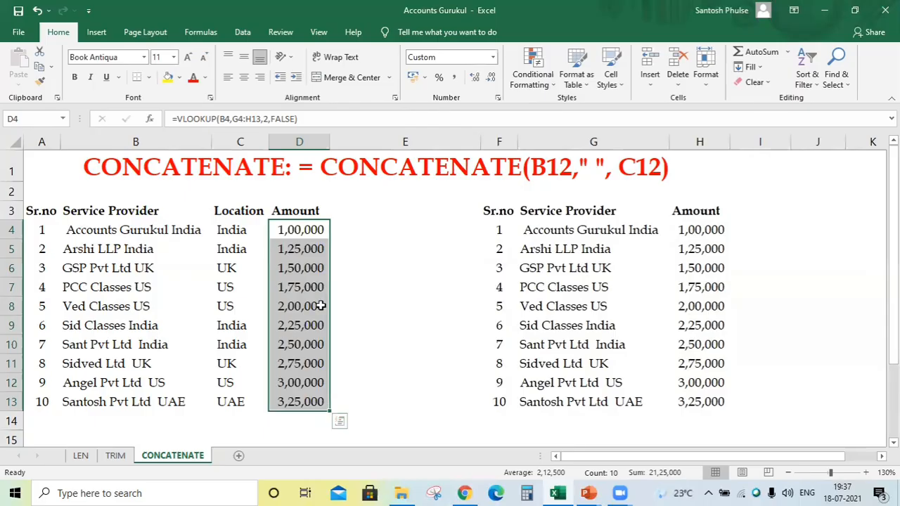
Total the looked-up amounts in D14 with AutoSum over D4:D13.
key("ctrl+Down")
key("Down")
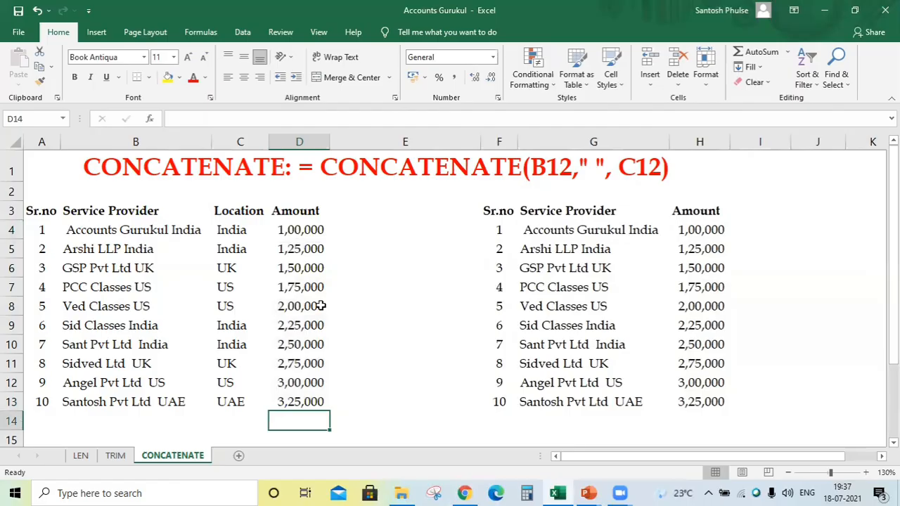
key("alt+=")
key("ctrl+Return")
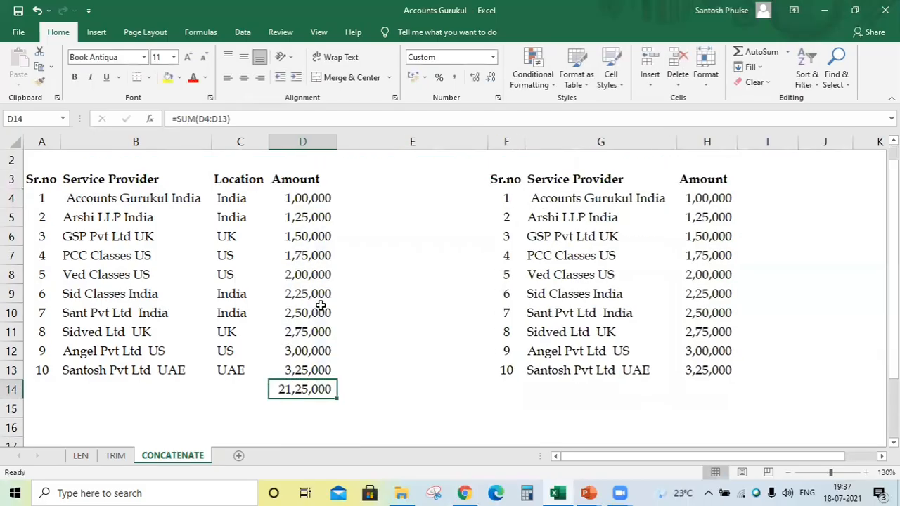
Total the lookup table's amounts in H14 with AutoSum over H4:H13.
key("ctrl+c")
key("Right")
key("Right")
key("Right")
key("Right")
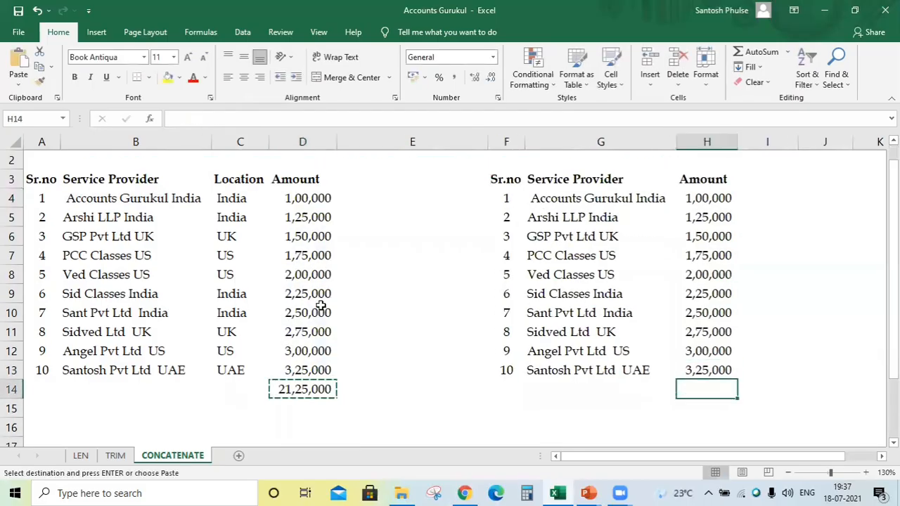
type("=")
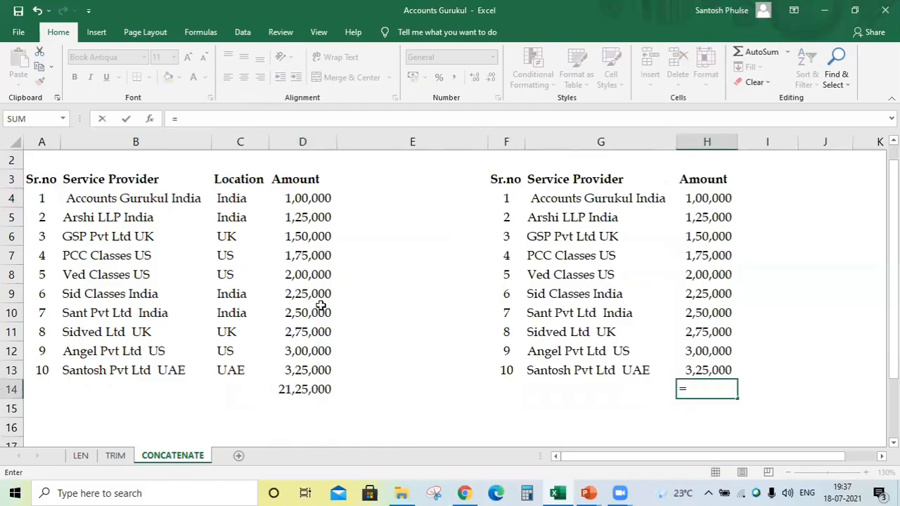
key("alt+=")
key("ctrl+Return")
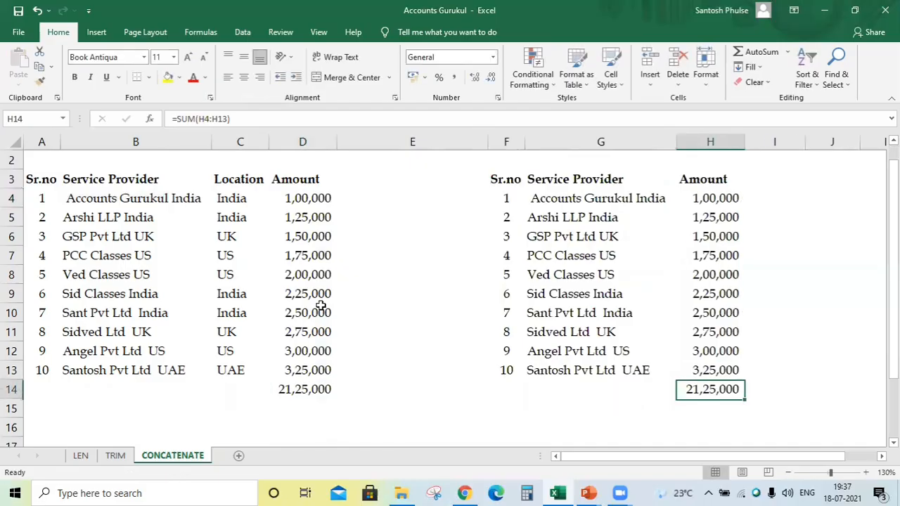
Make the Amount total in D14 bold.
key("ctrl+Up")
key("ctrl+Home")
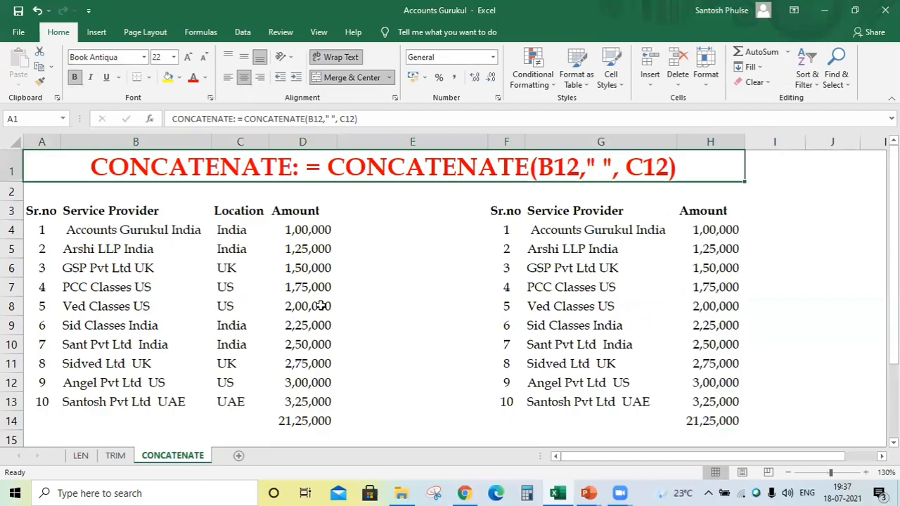
key("Down")
key("Down")
key("Right")
key("Right")
key("Right")
key("Down")
key("Down")
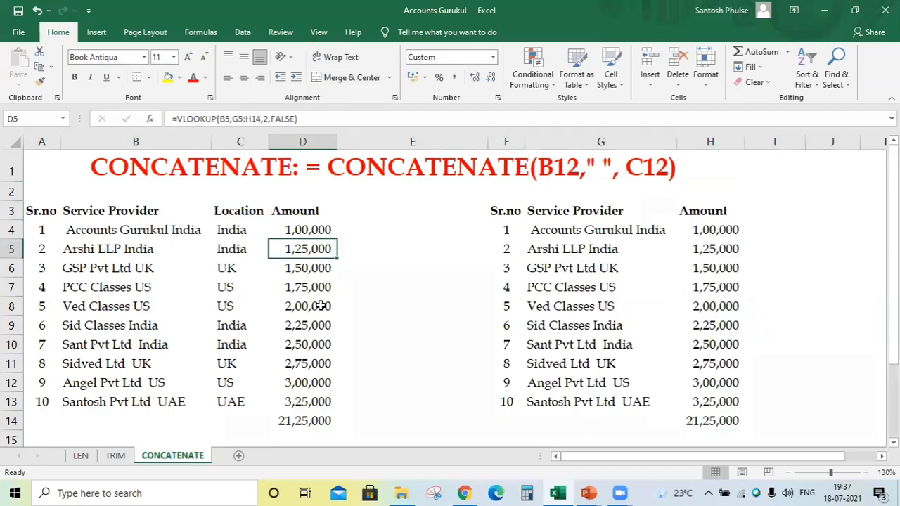
key("ctrl+Down")
Make the lookup table's total in H14 bold and return to the Amount header in D3.
key("Right")
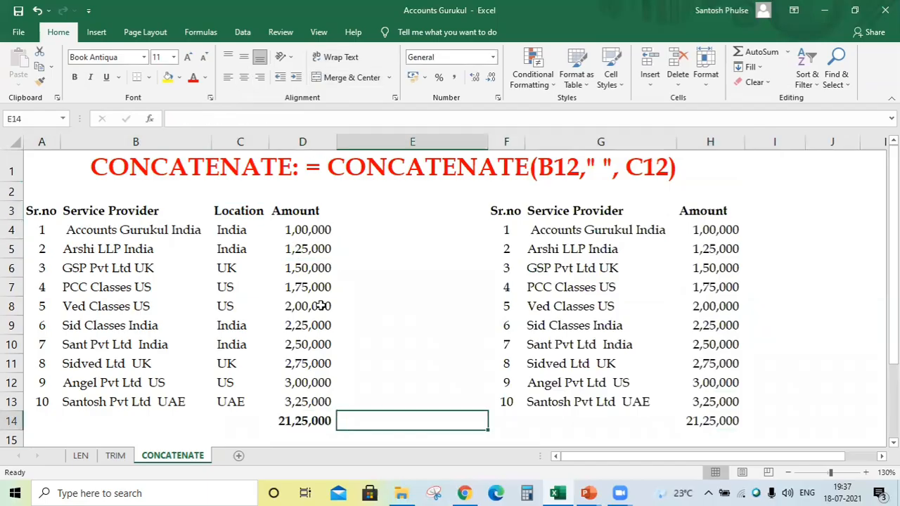
key("Right")
key("Right")
key("Right")
key("Left")
key("Left")
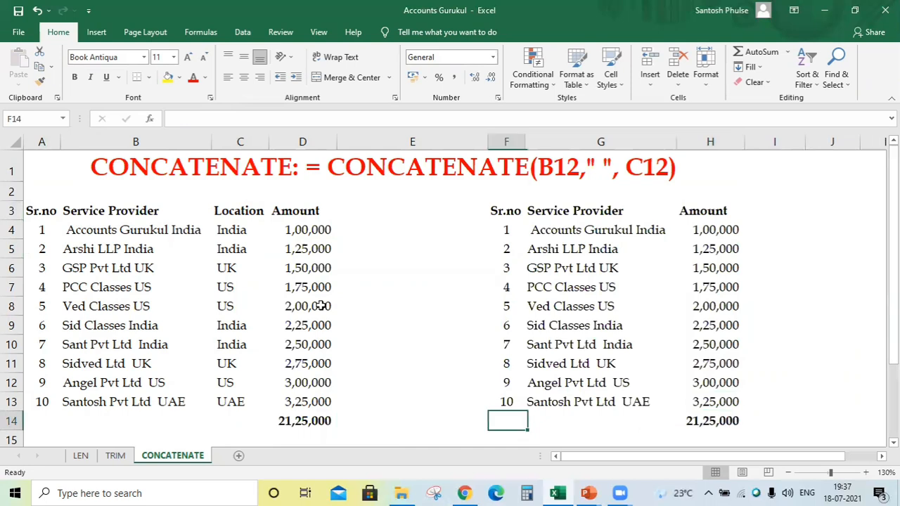
key("Left")
key("Left")
key("ctrl+Up")
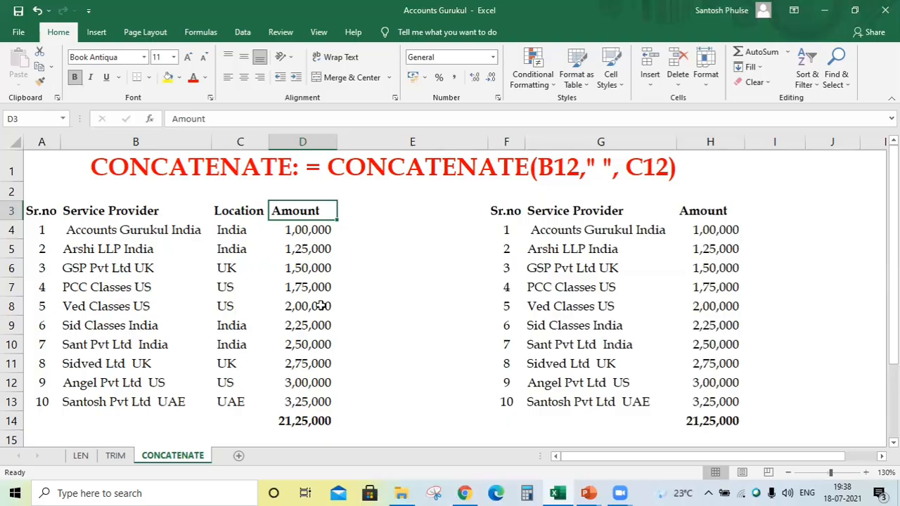
Switch to the PowerPoint slide show and advance from the CONCATENATE slide to page 5.
key("alt+Tab")
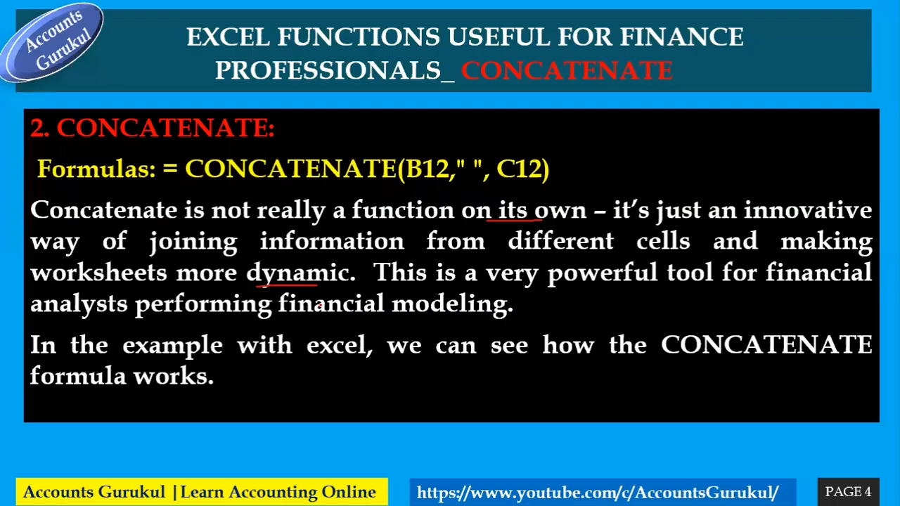
key("Right")
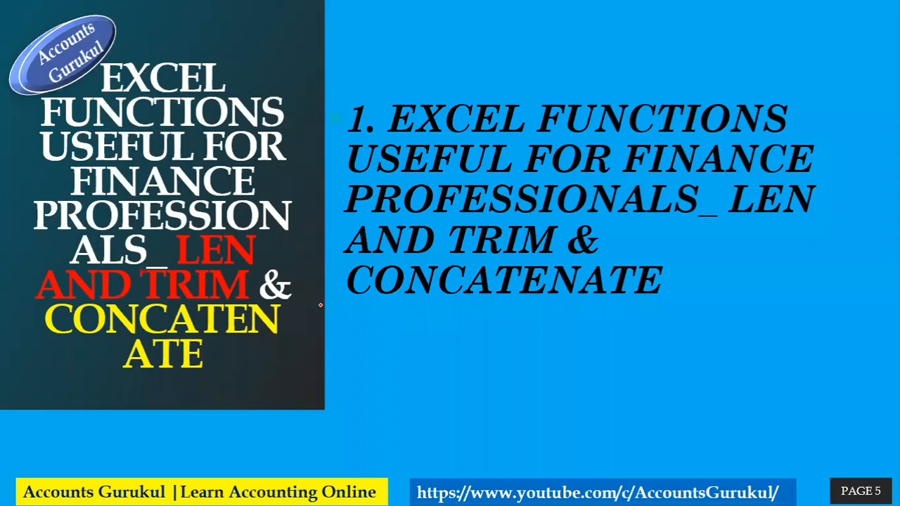